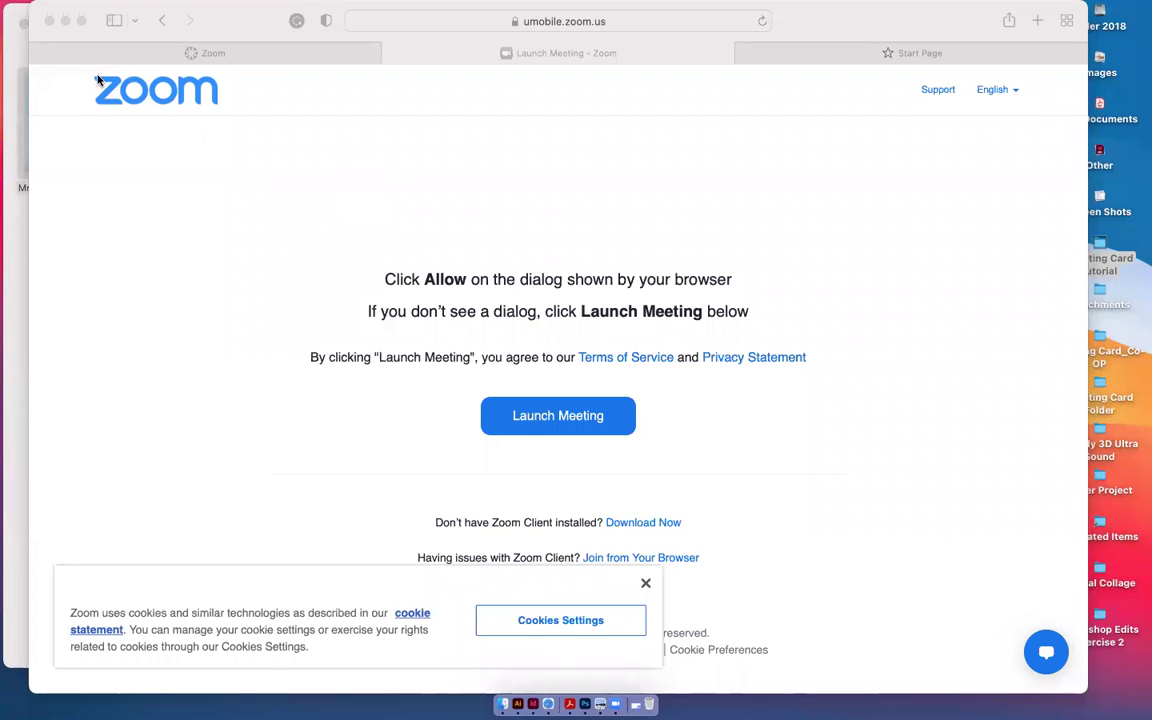
Minimize the Zoom meeting page in Safari so the card mockup stays visible.
click(66, 21)
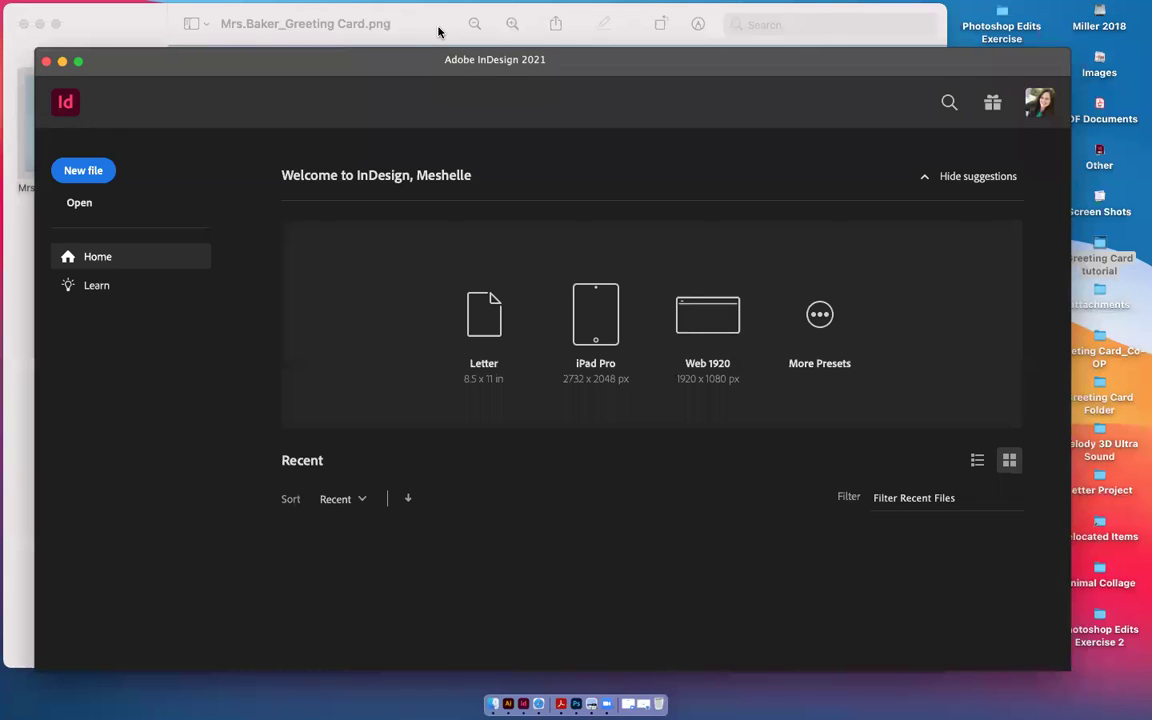
View the greeting card mockup in Preview, then bring InDesign's Home screen back to front.
click(396, 26)
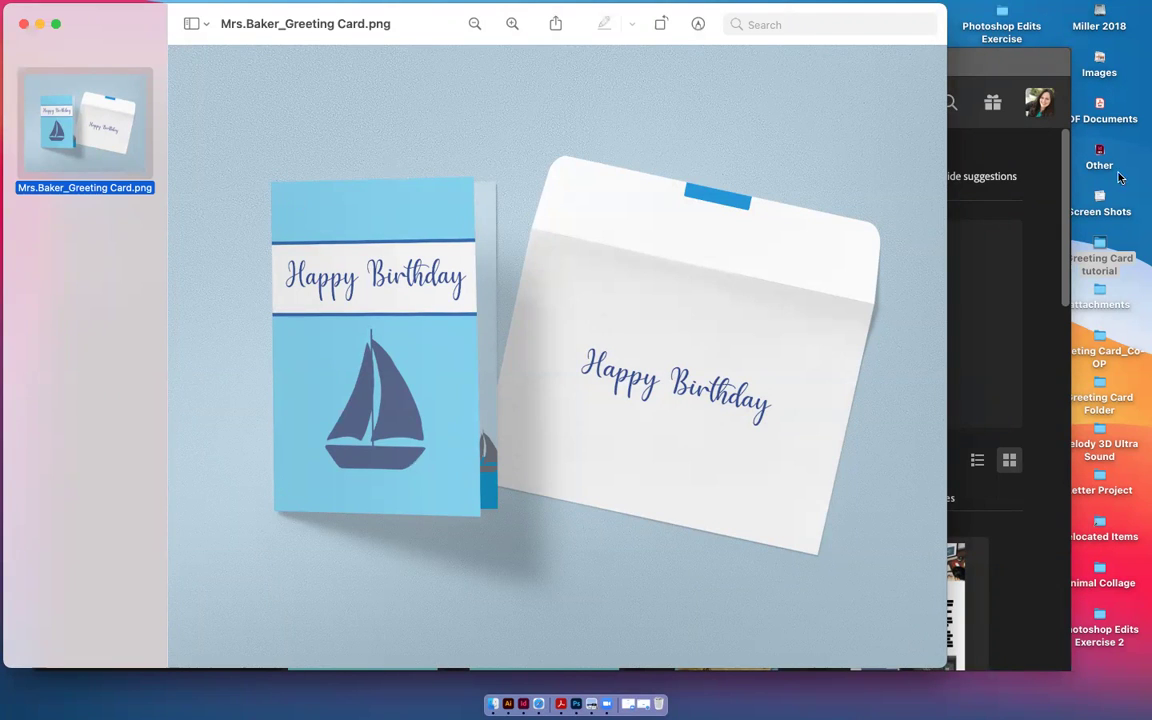
click(1013, 65)
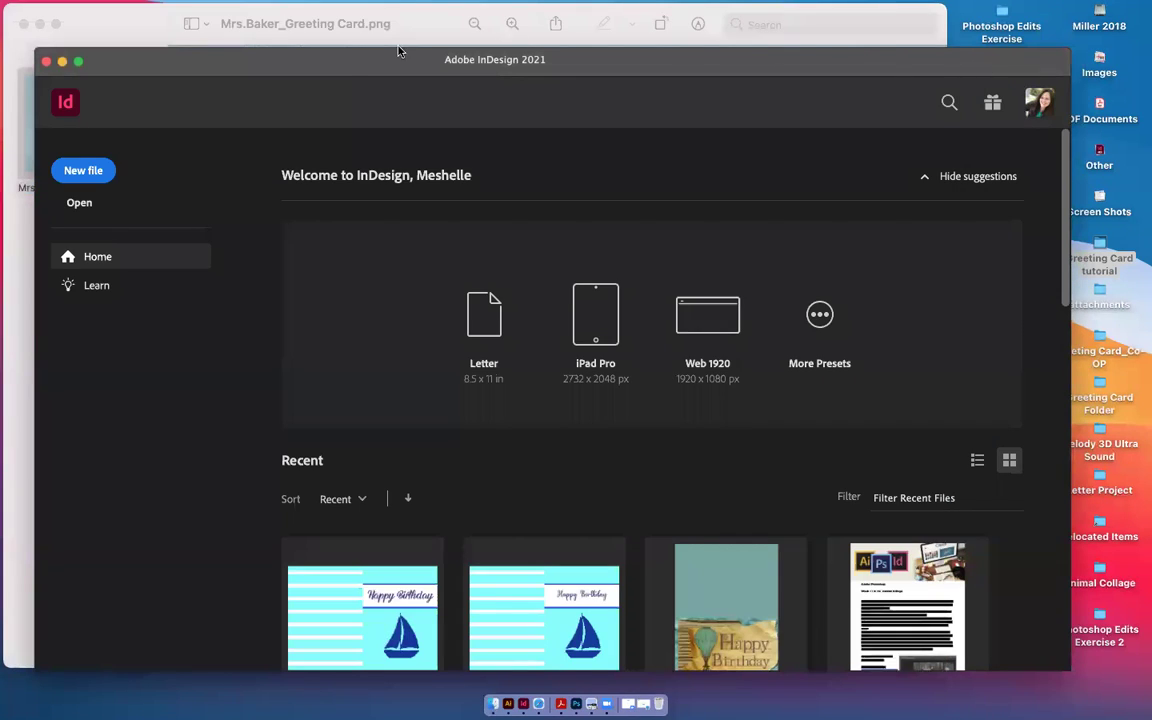
Start a new Print document and name the preset 'Greeting Card 5 x 7'.
click(98, 172)
click(290, 58)
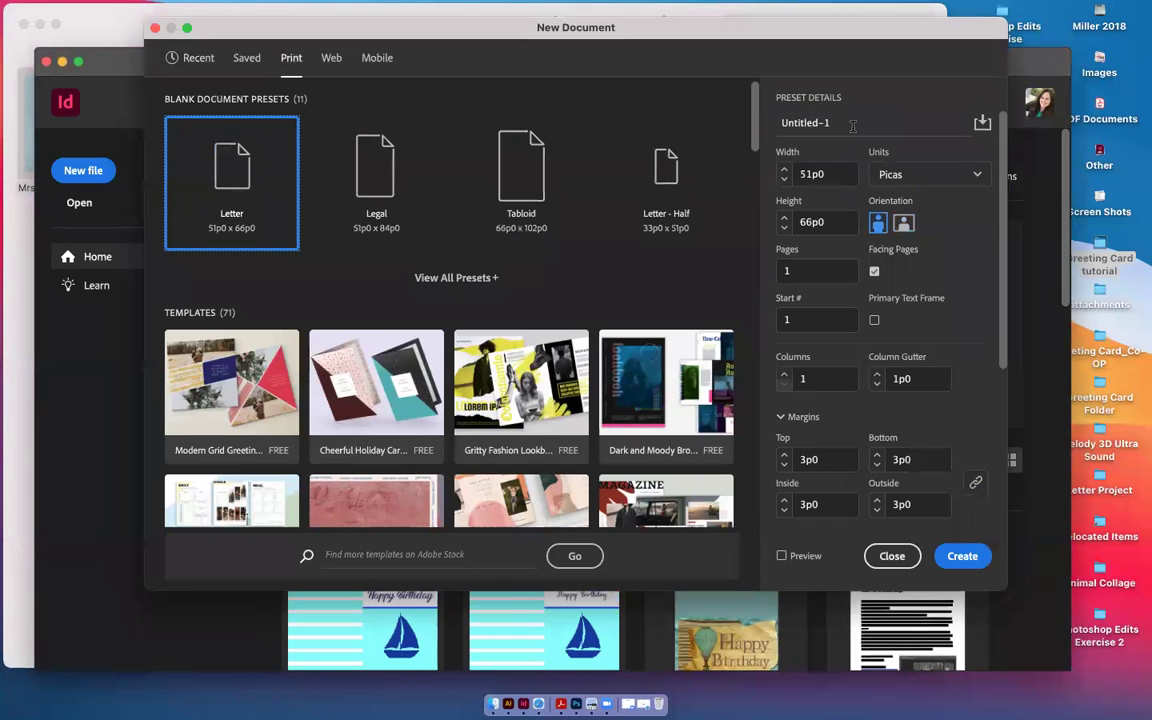
click(771, 121)
text(Greet)
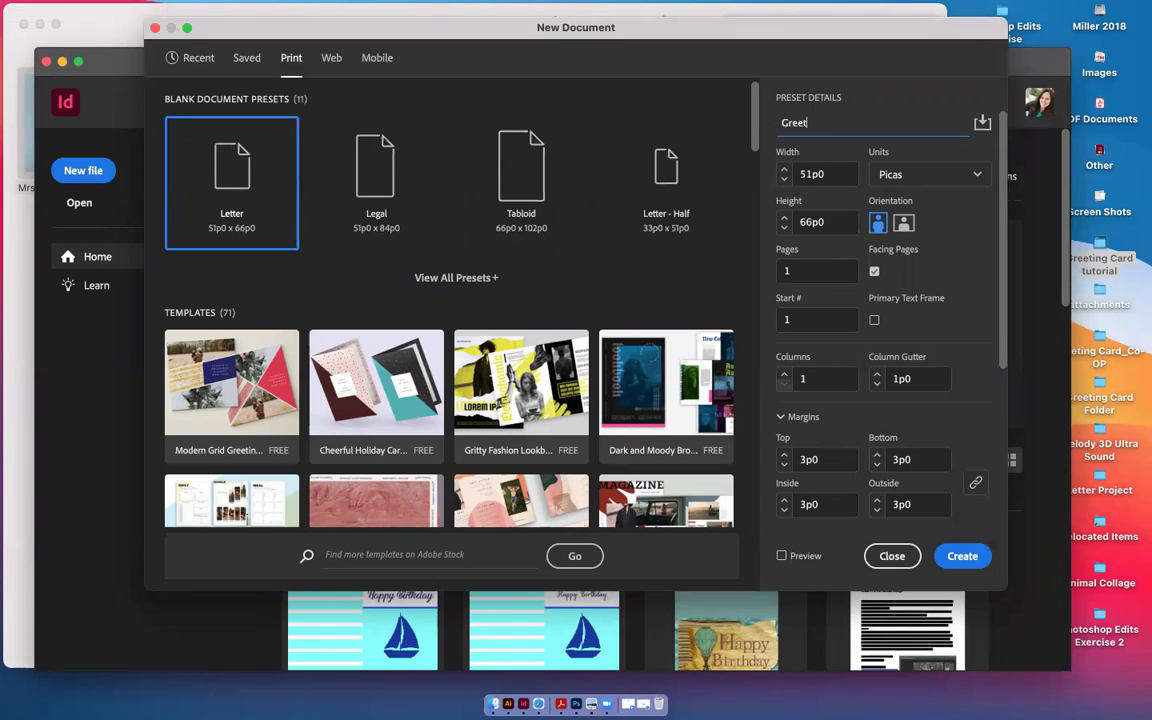
text(ing Card S)
text( x 7)
Set units to inches, size 10 × 7 in, landscape orientation, and 2 pages.
click(977, 177)
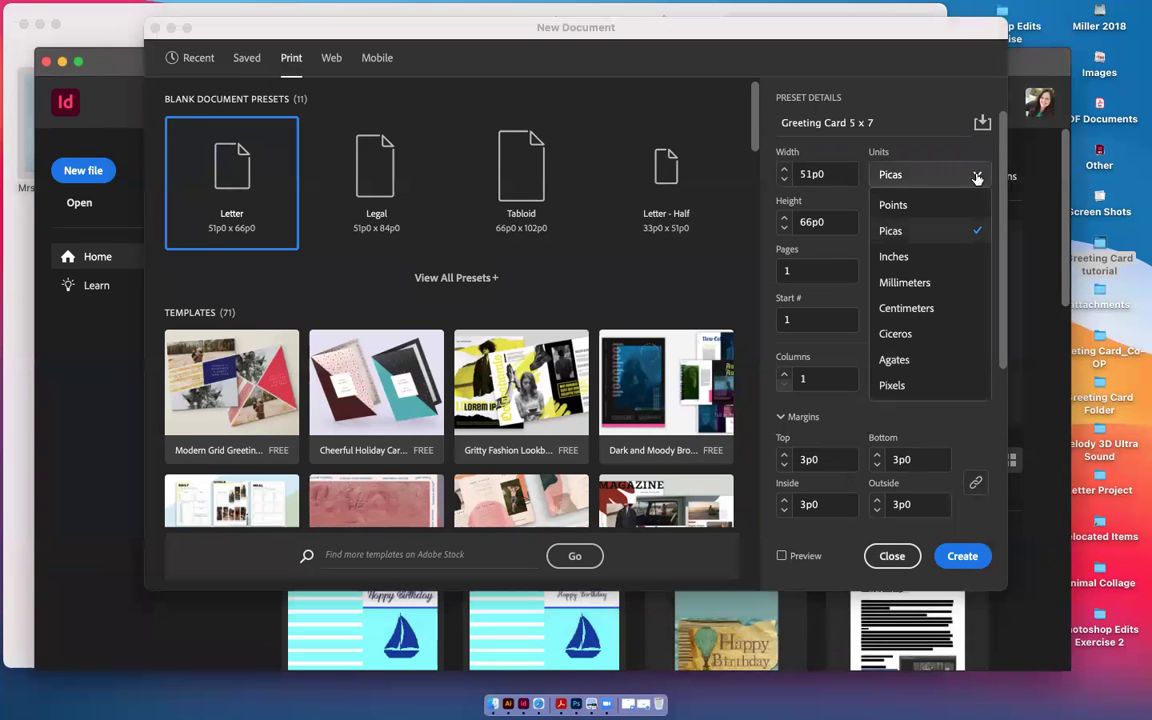
click(915, 255)
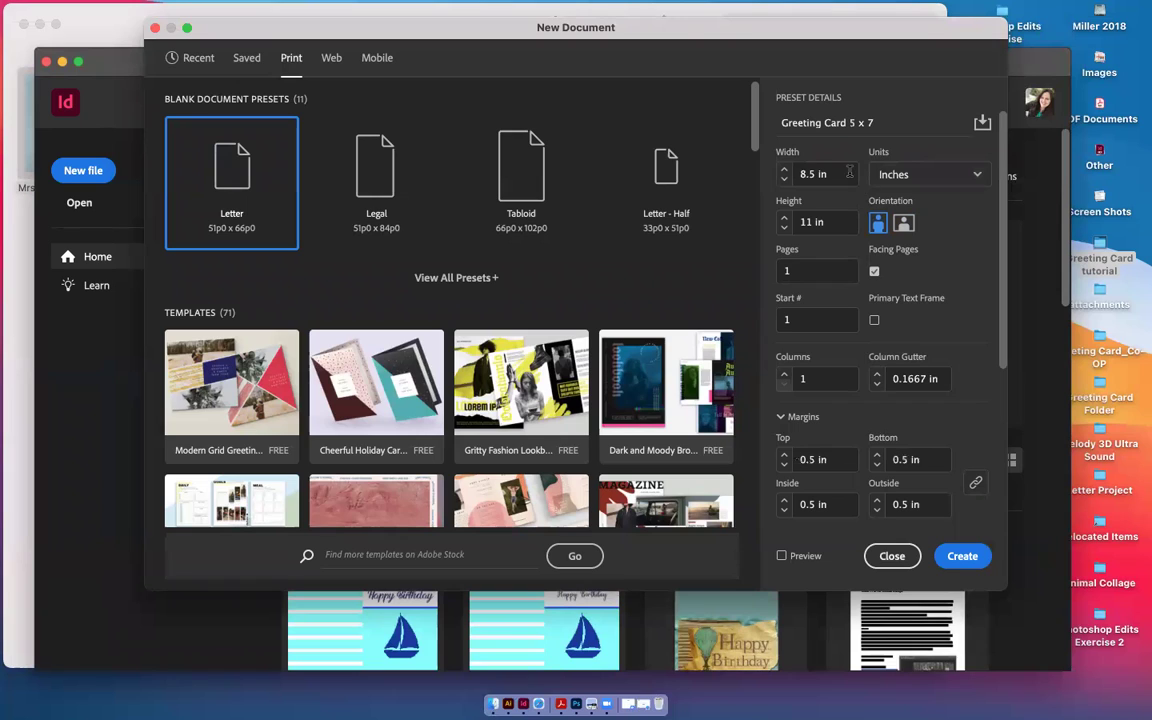
click(800, 174)
text(10)
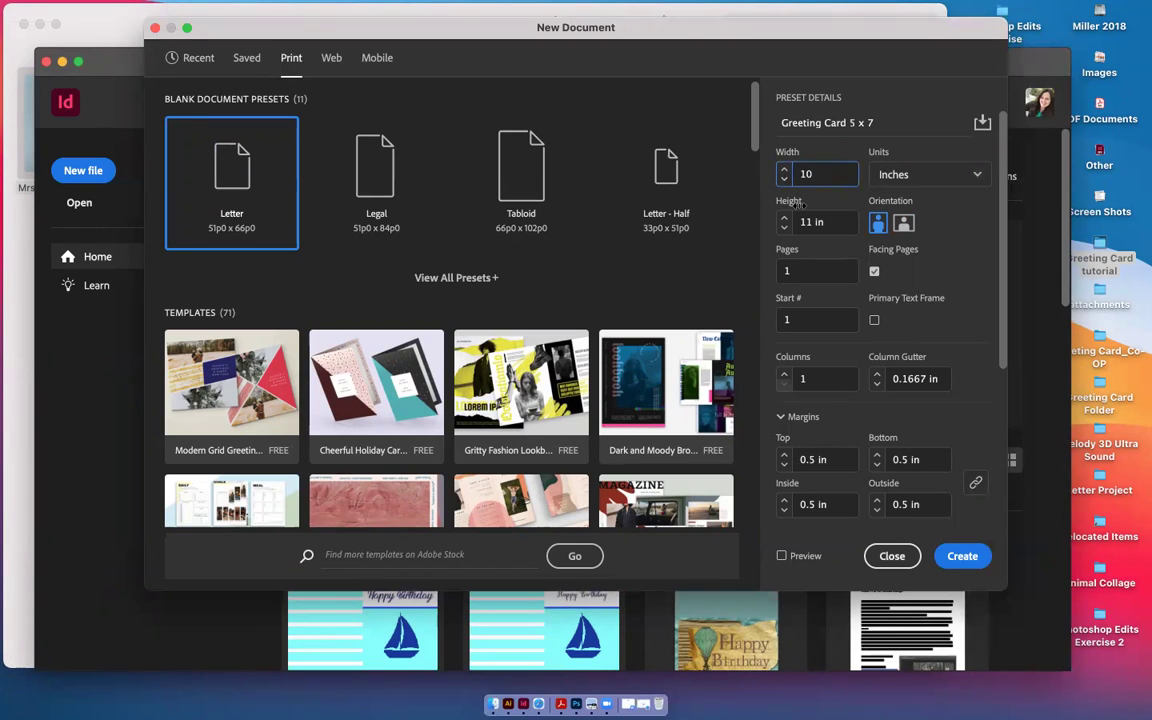
click(828, 222)
text(7)
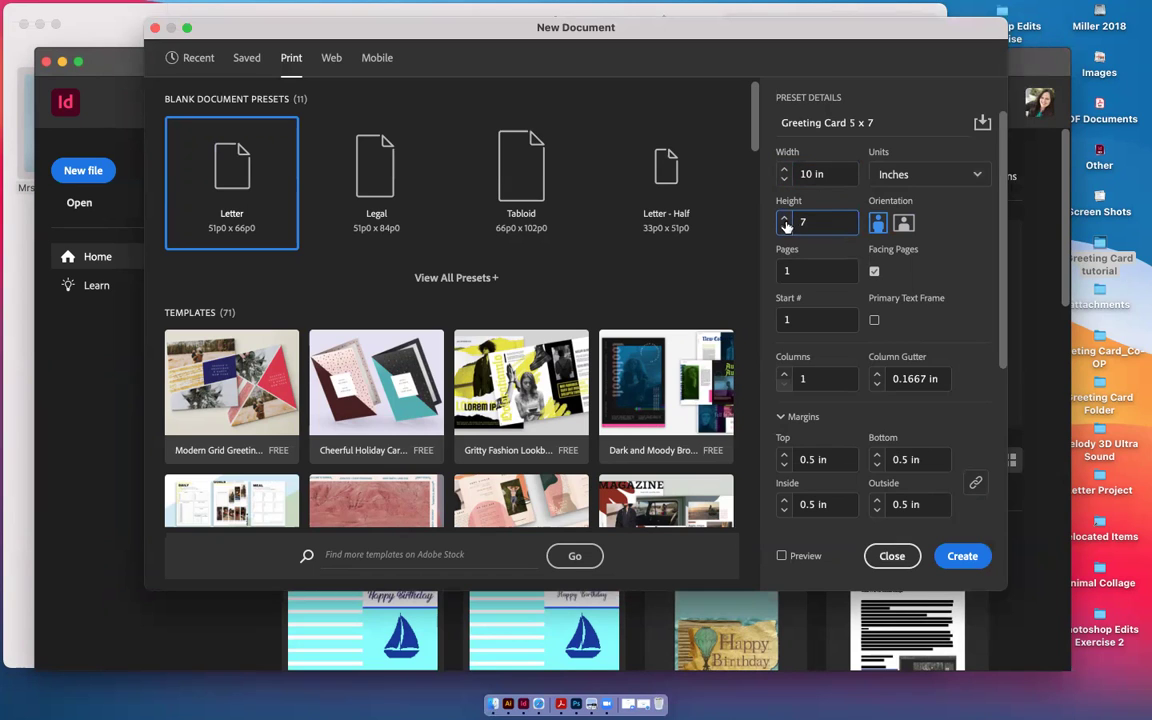
click(903, 226)
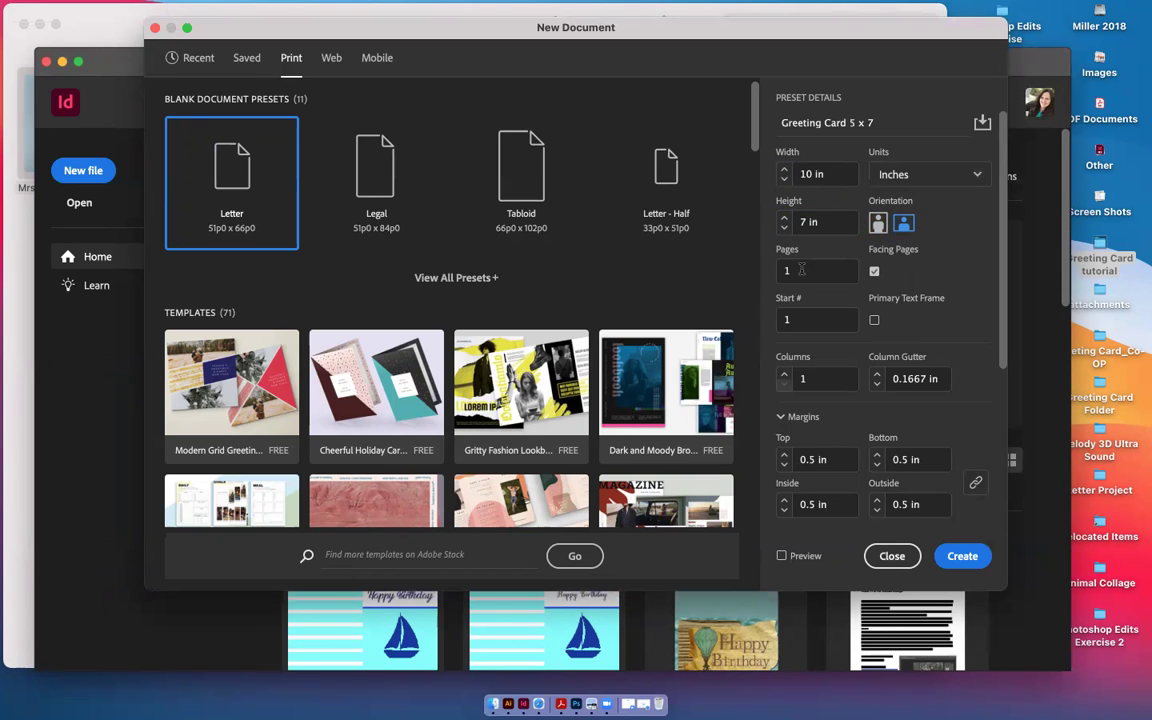
double_click(795, 271)
text(2)
Turn off facing pages, use 2 columns and 0.125 in bleed on all sides, and create the document.
click(874, 272)
scroll(874, 274, down, 2)
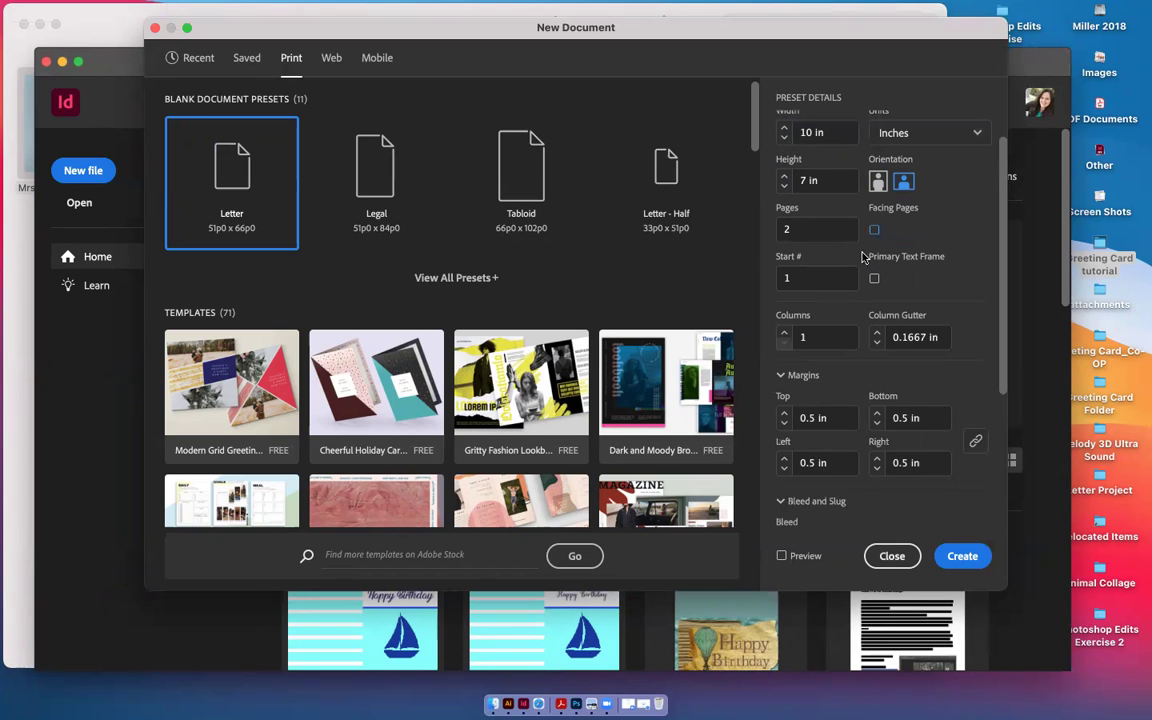
click(786, 333)
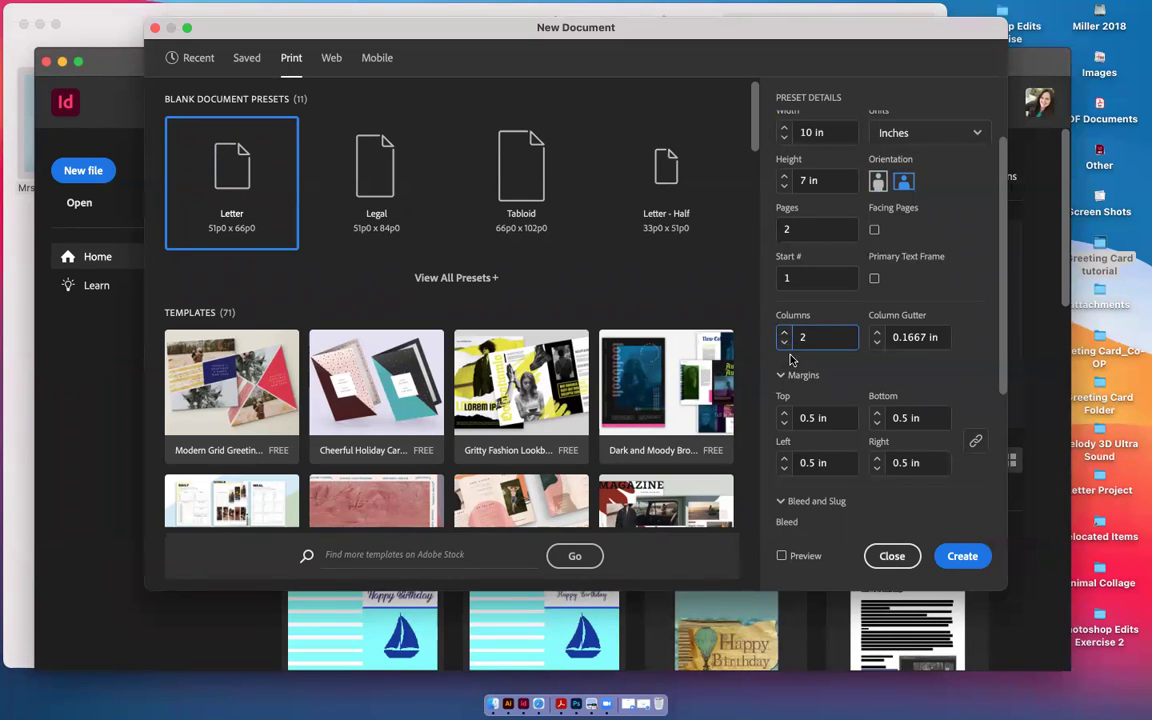
scroll(786, 425, down, 5)
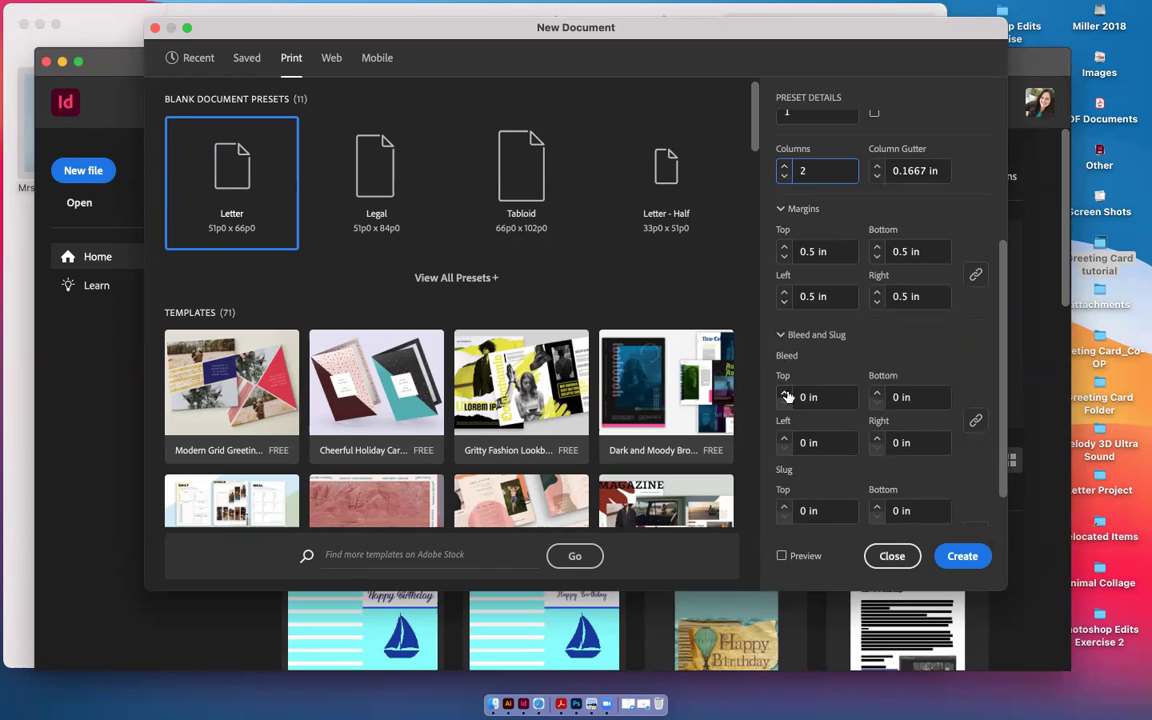
click(786, 394)
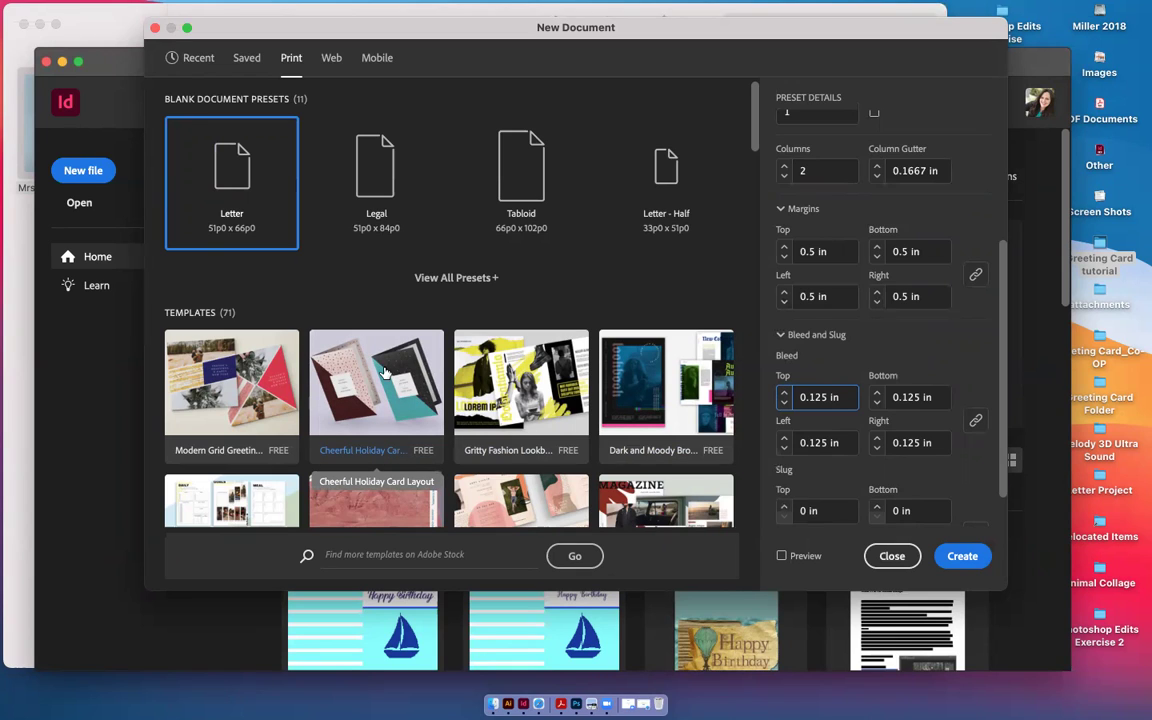
click(960, 556)
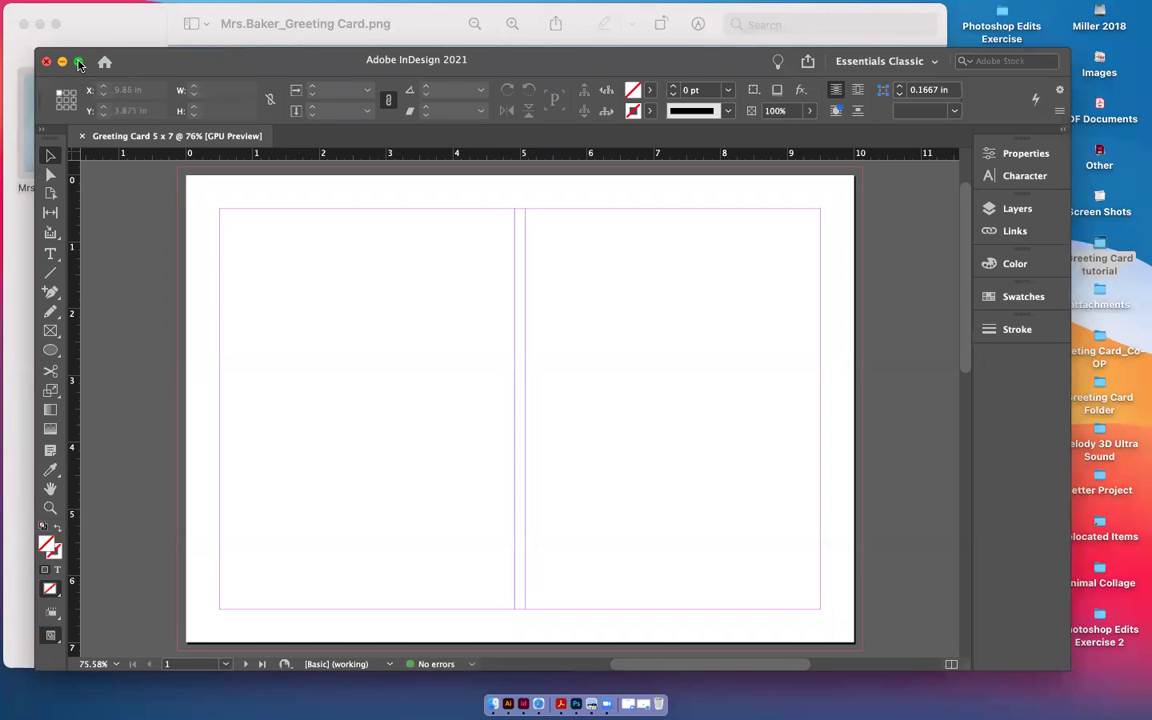
Maximize the document window and zoom out to check both landscape pages.
click(75, 61)
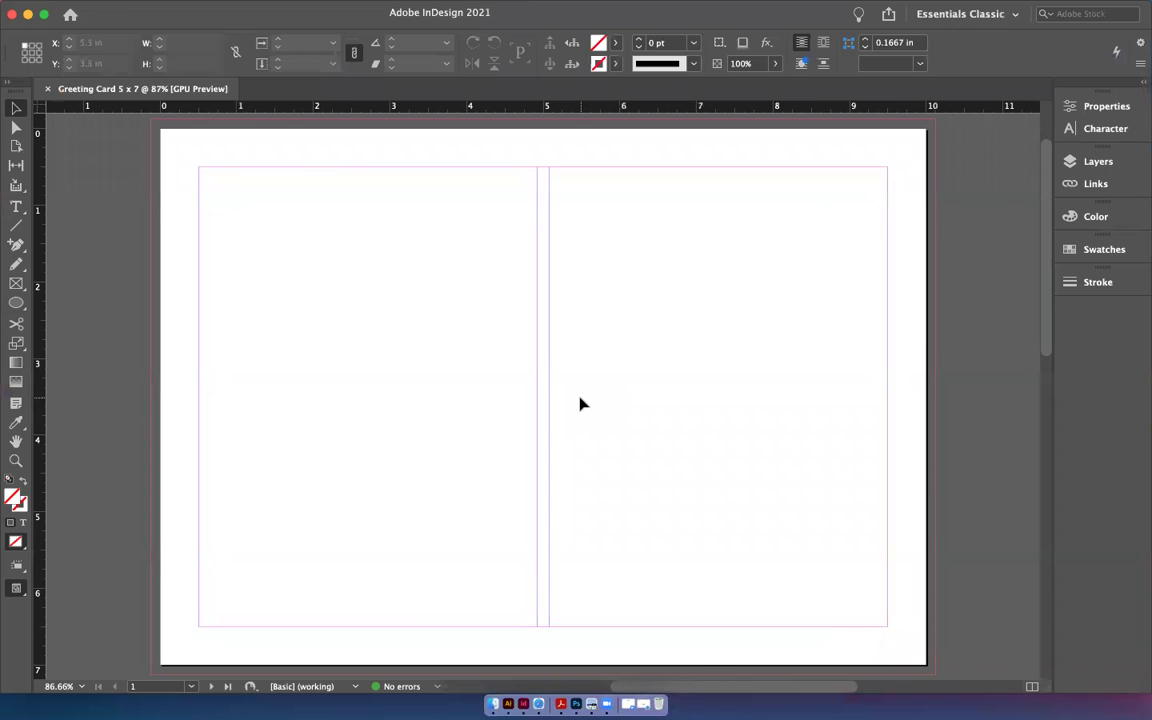
key(super+minus)
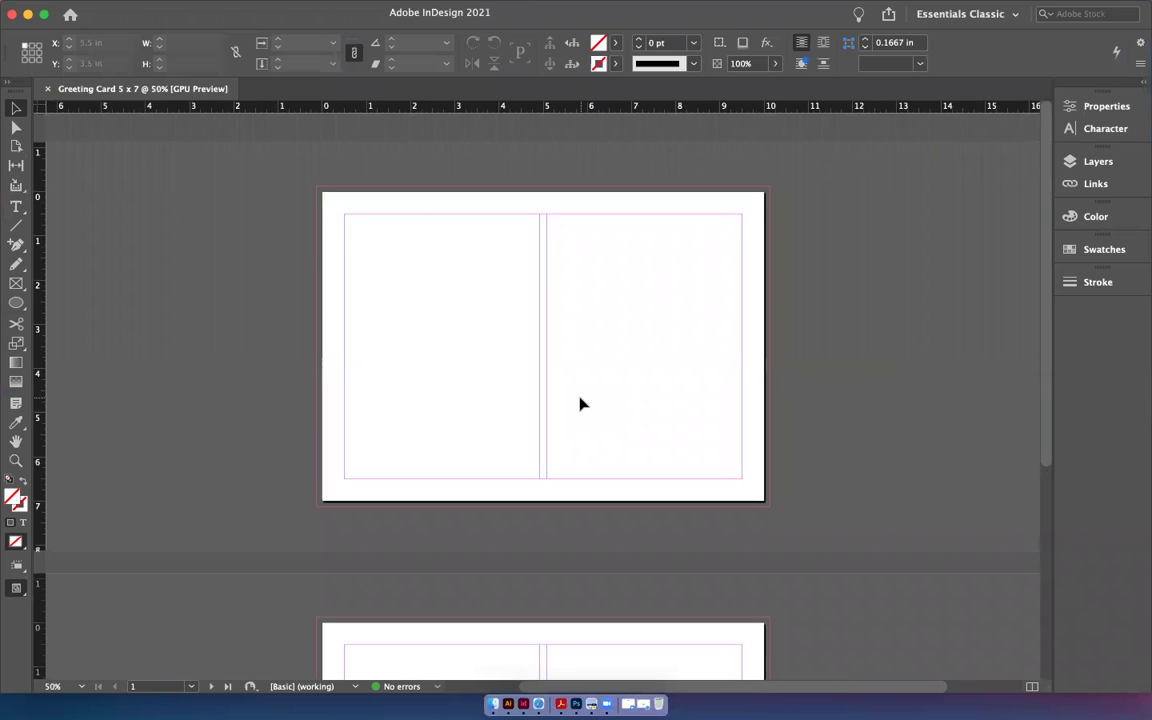
scroll(580, 404, down, 1)
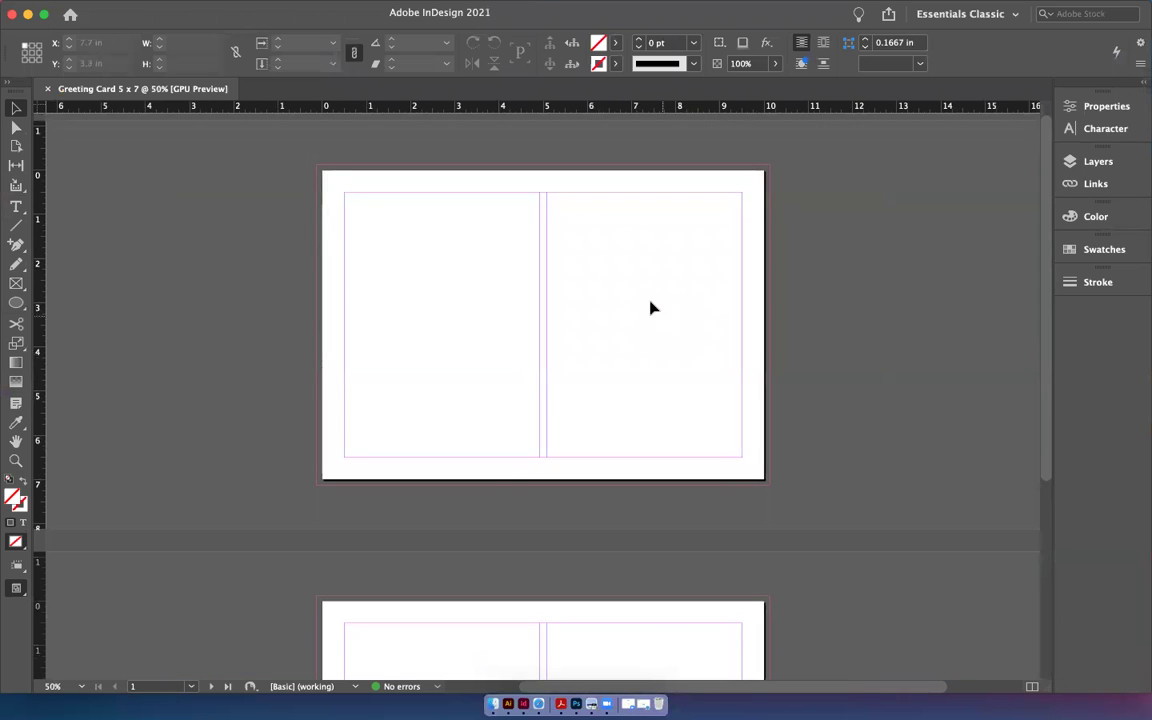
scroll(460, 285, down, 10)
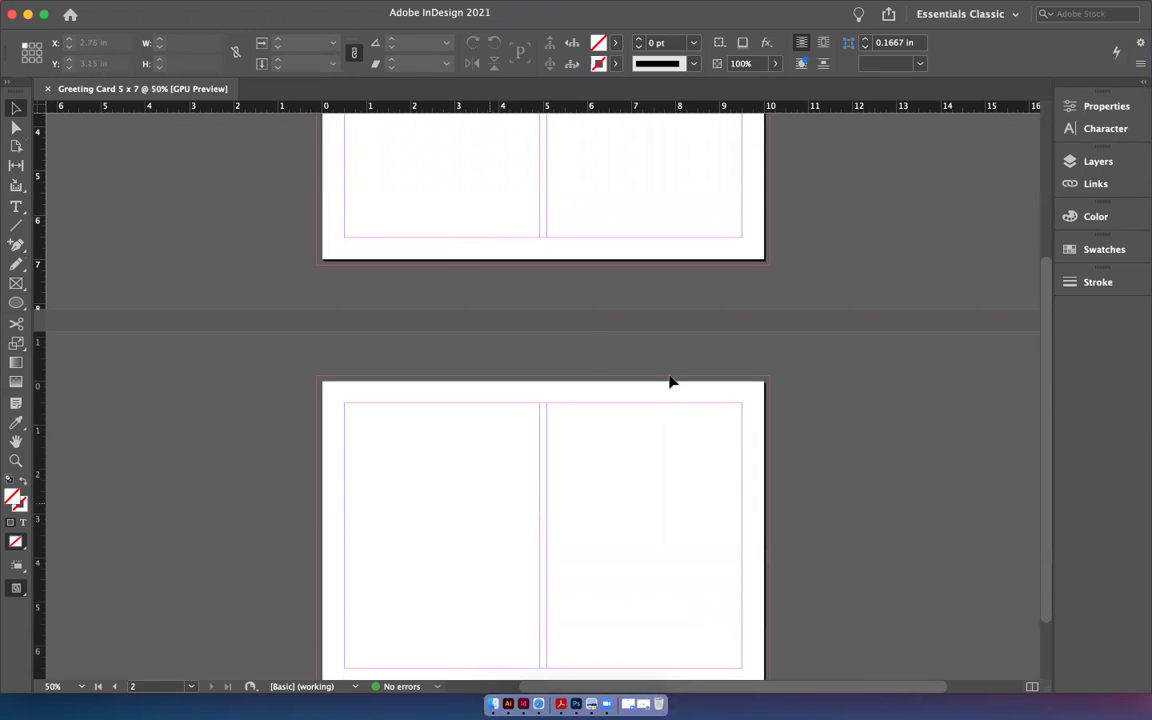
scroll(671, 381, up, 10)
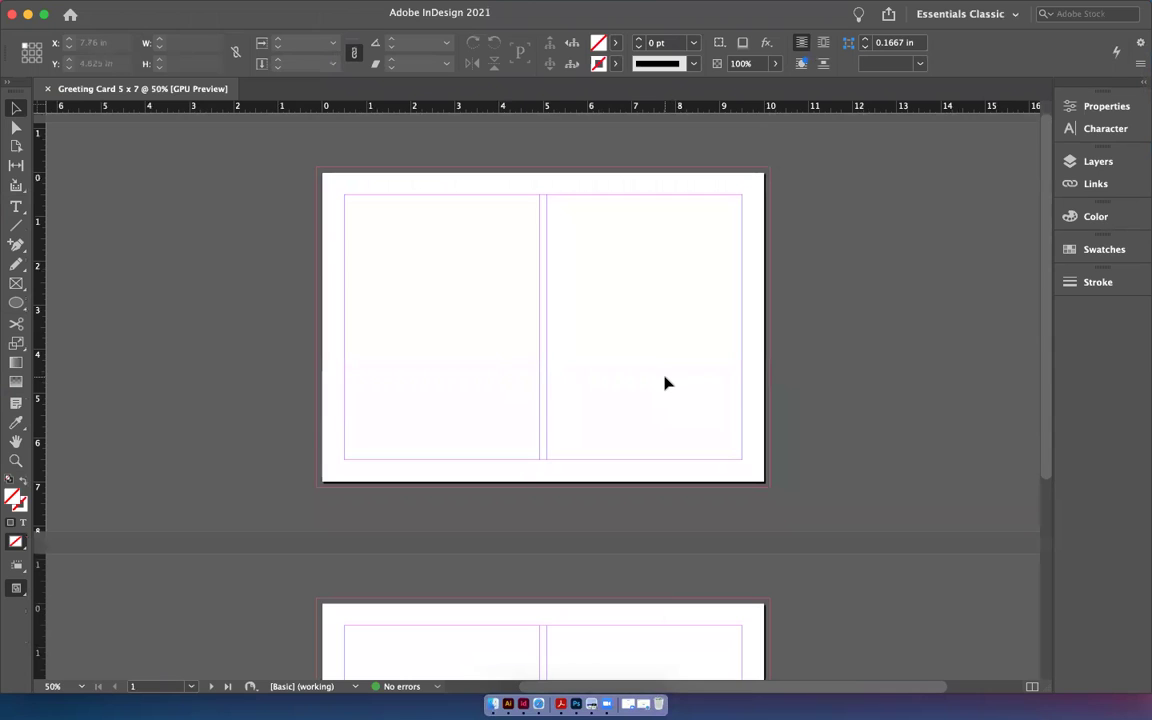
Draw a rectangle frame over the right half of page 1, extending to the bleed.
click(17, 285)
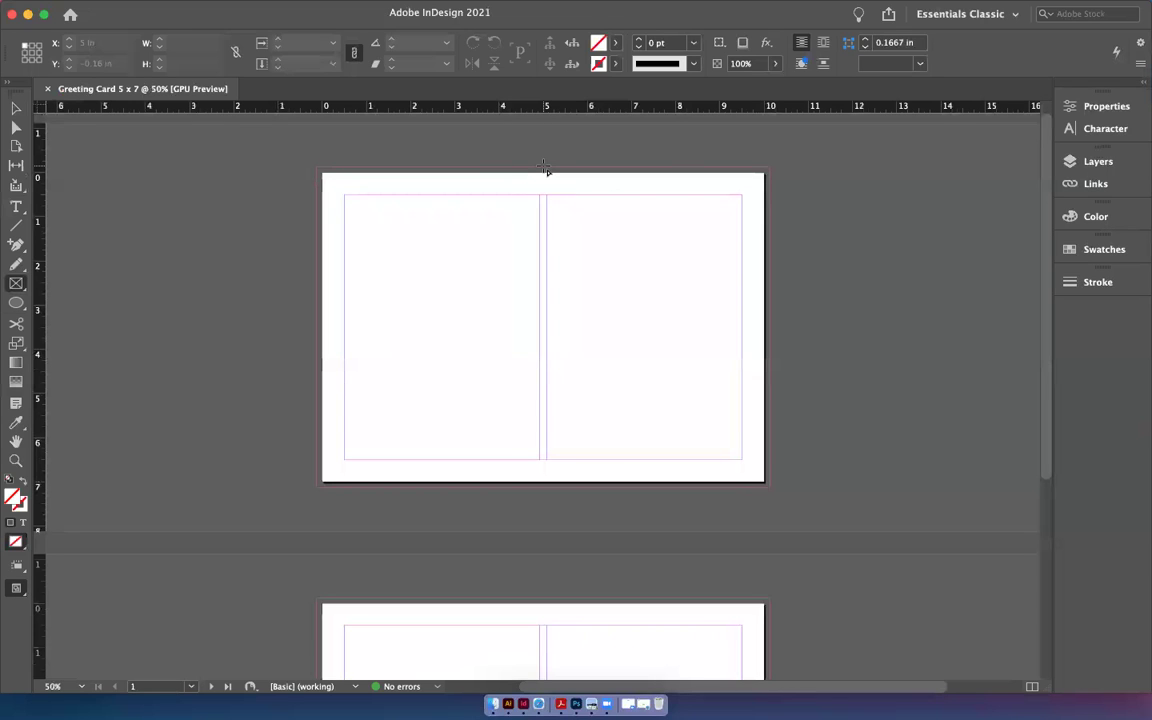
key(super+equal)
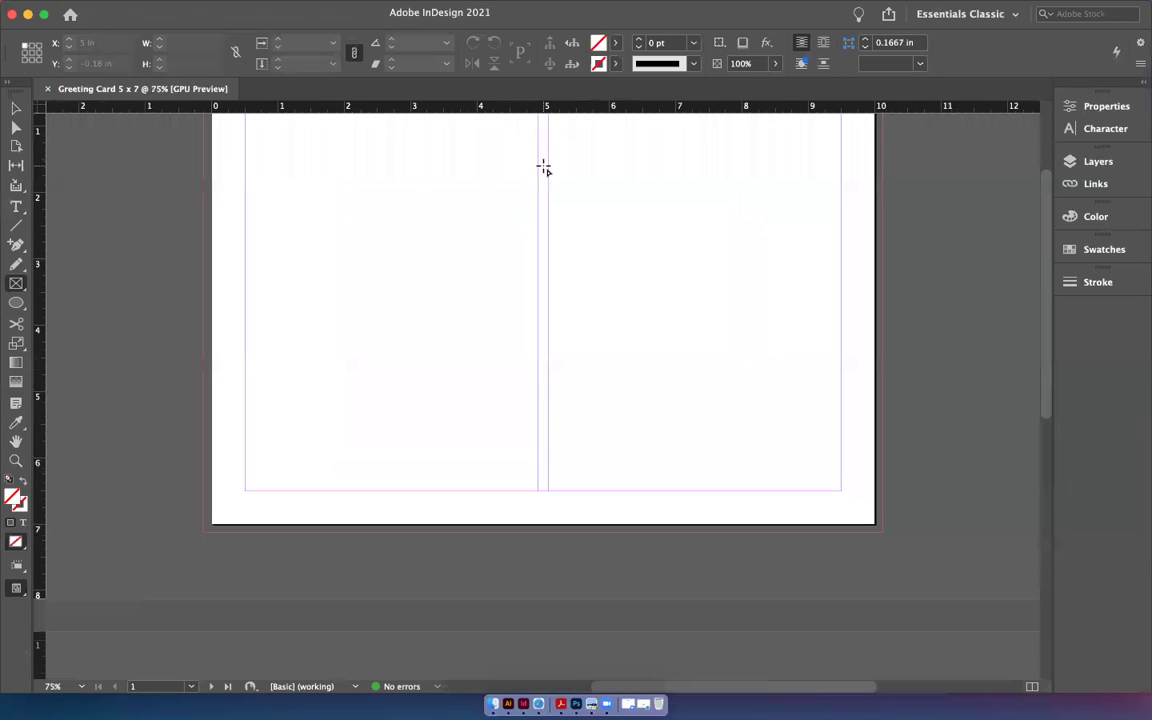
scroll(544, 168, up, 5)
scroll(544, 168, right, 2)
scroll(544, 168, down, 1)
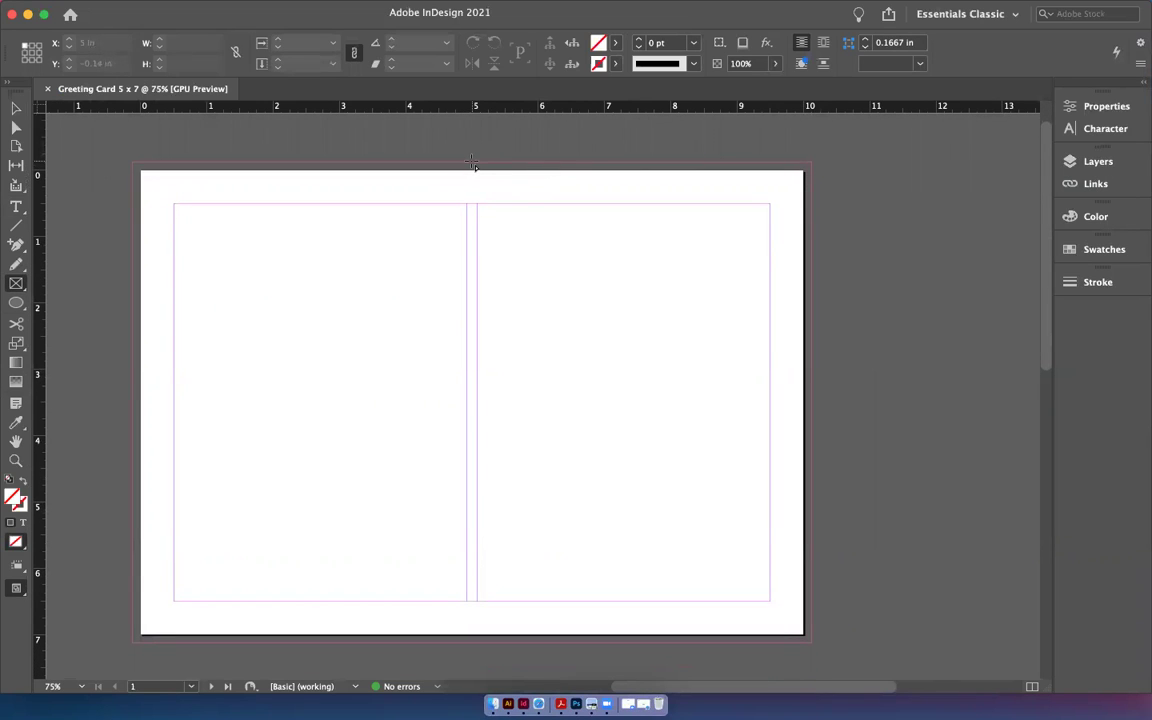
mouse_move(472, 163)
mouse_down()
mouse_move(784, 578)
mouse_move(814, 641)
mouse_up()
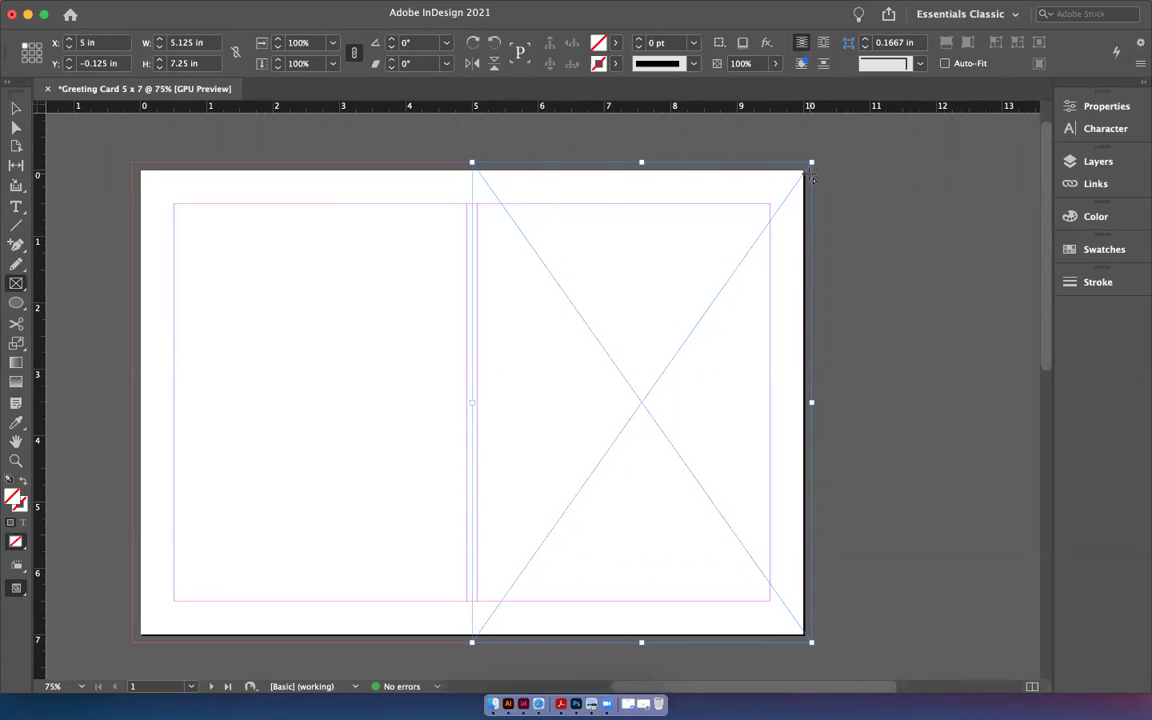
Copy the frame to the left half, then copy both frames onto page 2.
click(15, 109)
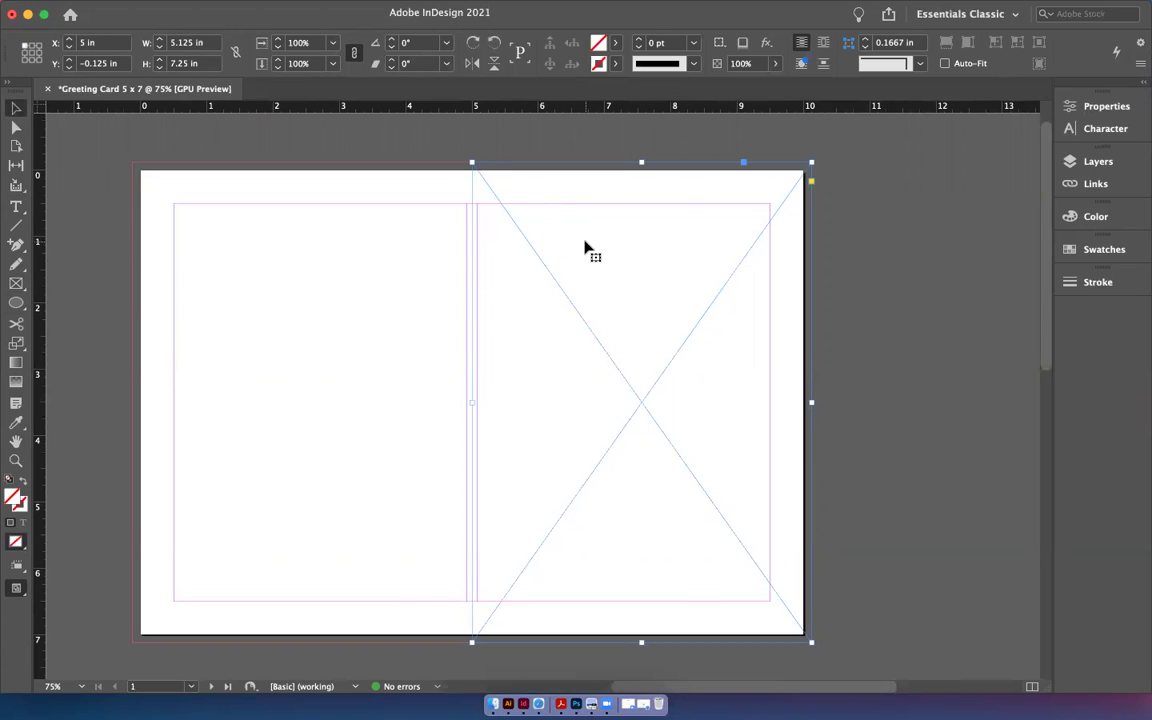
drag(585, 245, 347, 252)
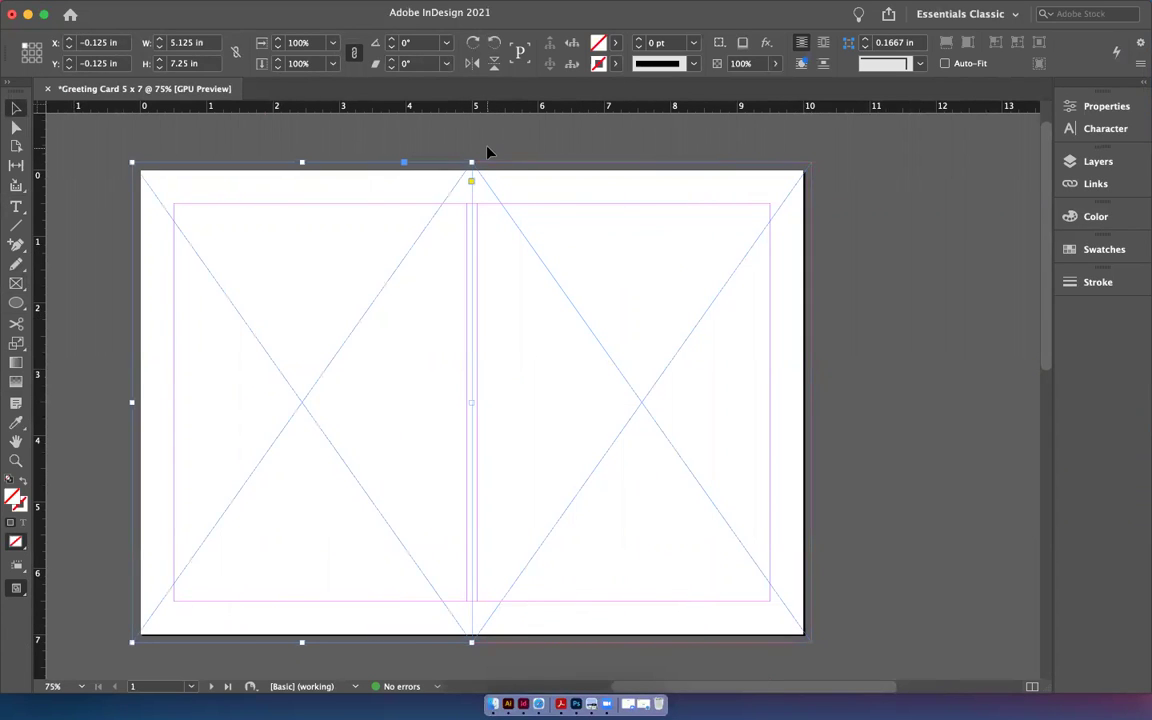
drag(396, 141, 530, 655)
scroll(596, 226, down, 5)
scroll(522, 586, down, 6)
scroll(609, 255, down, 3)
drag(609, 255, 614, 520)
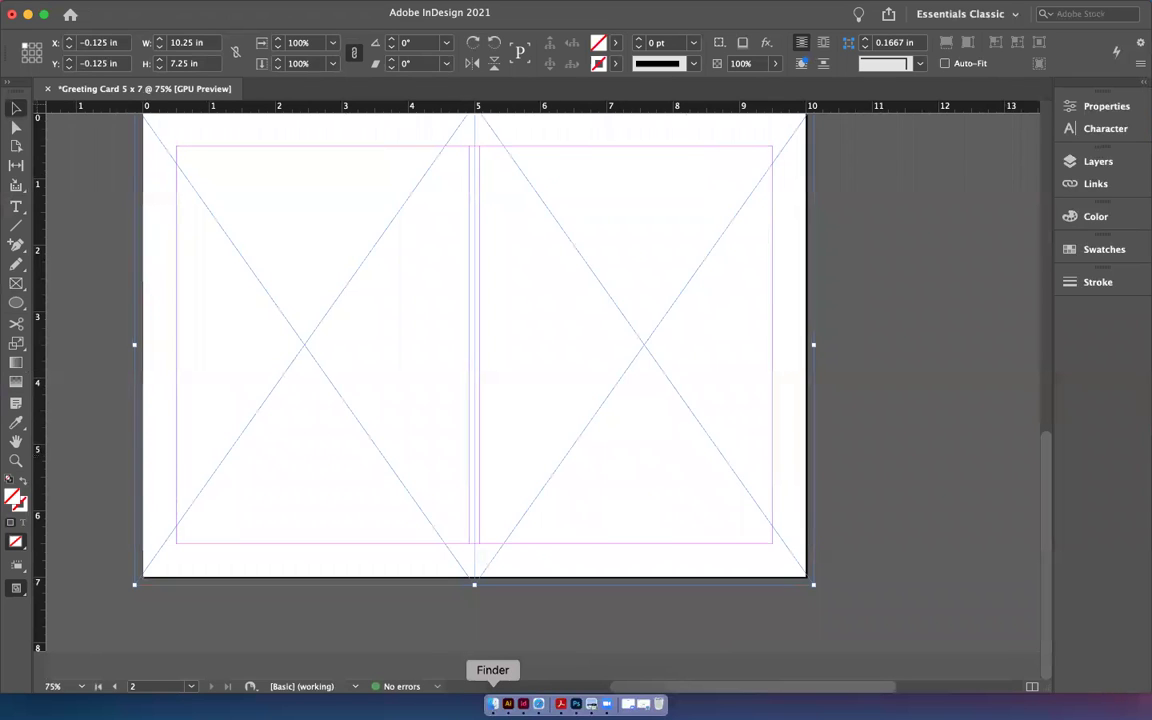
Open both sailboat sketch JPEGs from the Art folder in Adobe Illustrator 2022.
click(492, 703)
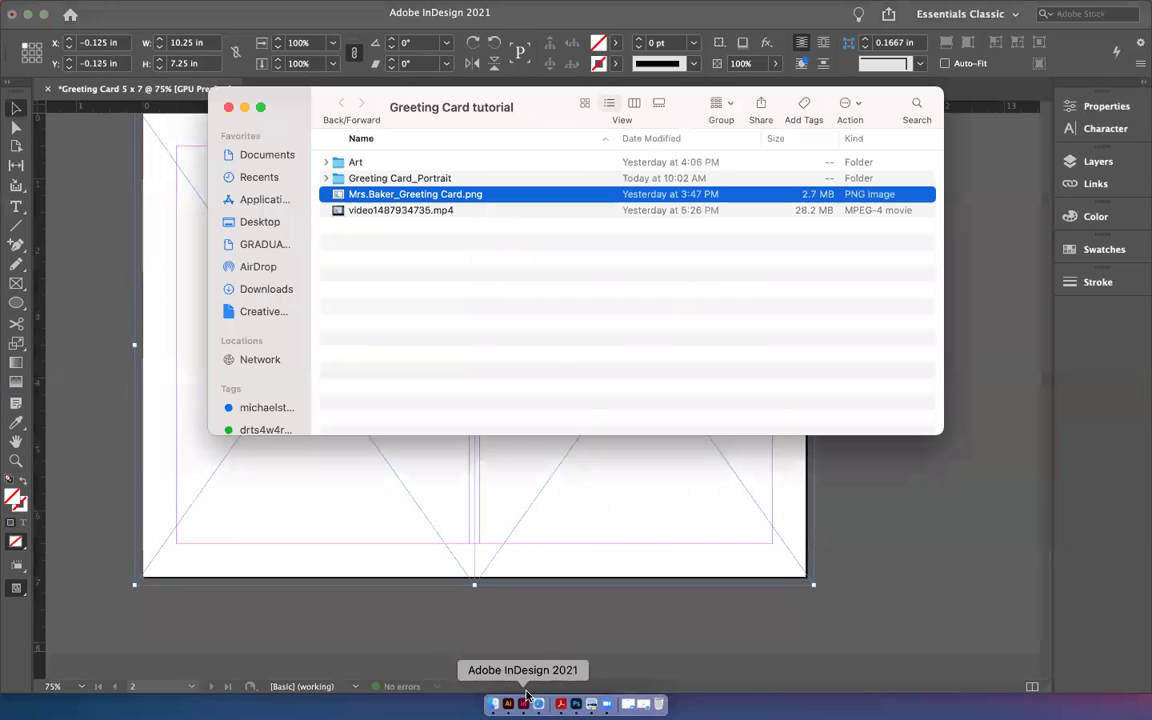
double_click(360, 162)
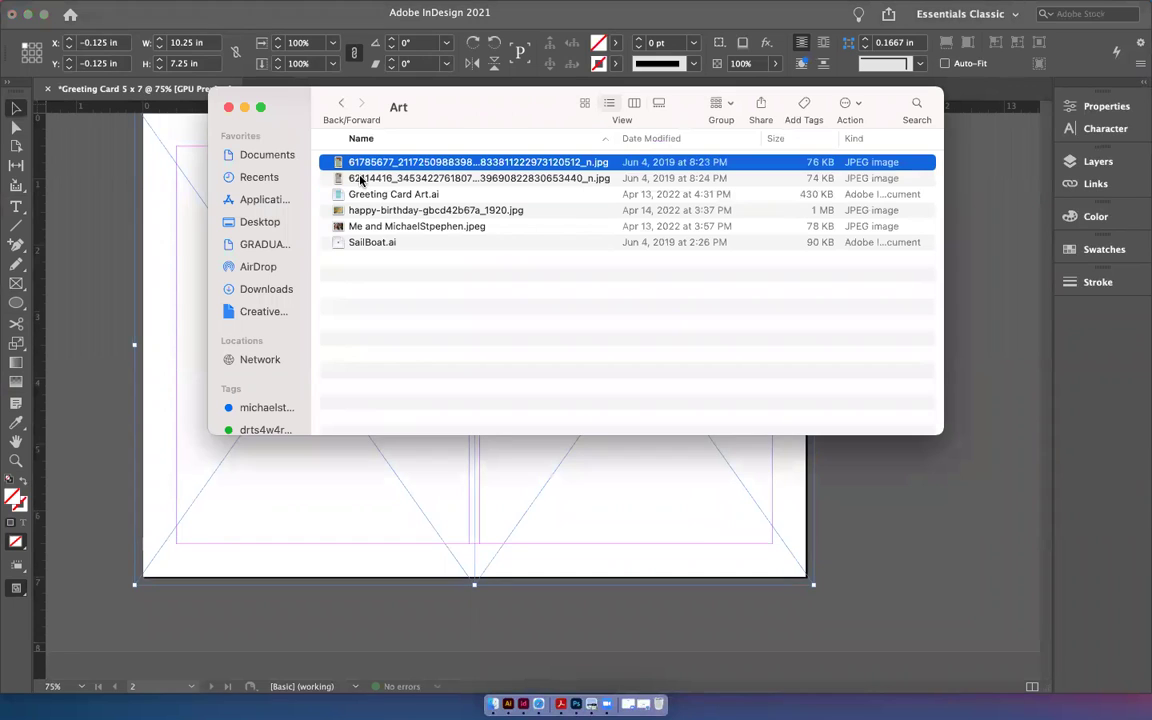
shift+click(362, 180)
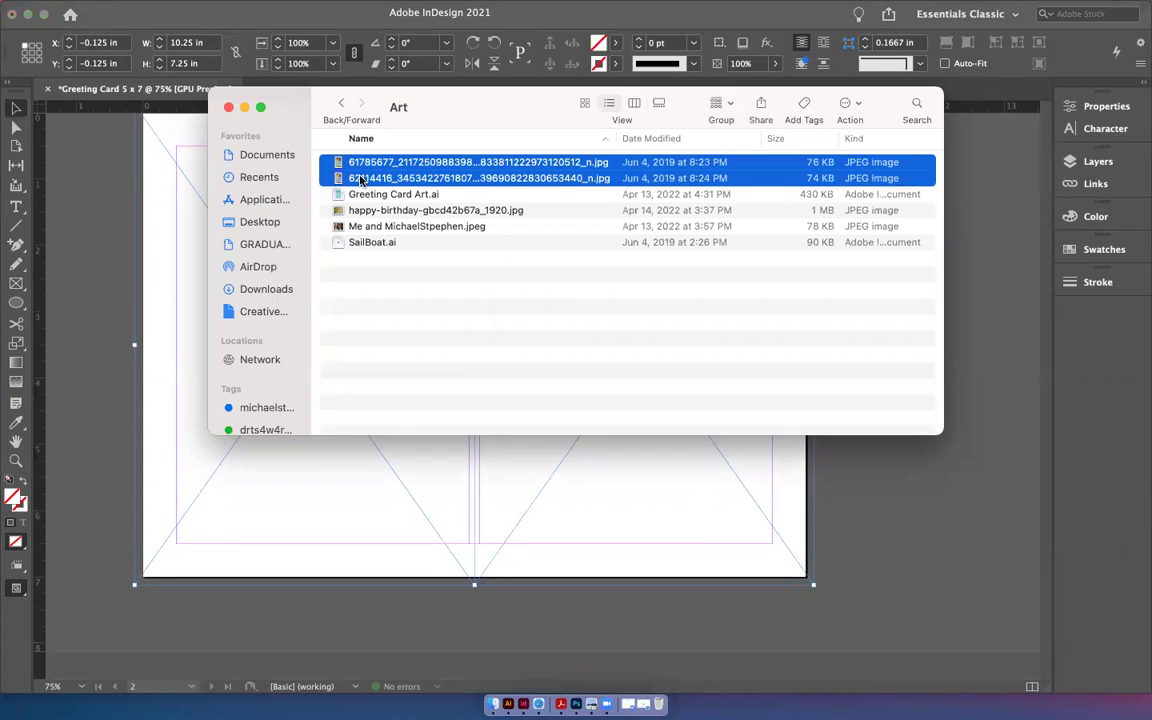
right_click(362, 163)
mouse_move(430, 203)
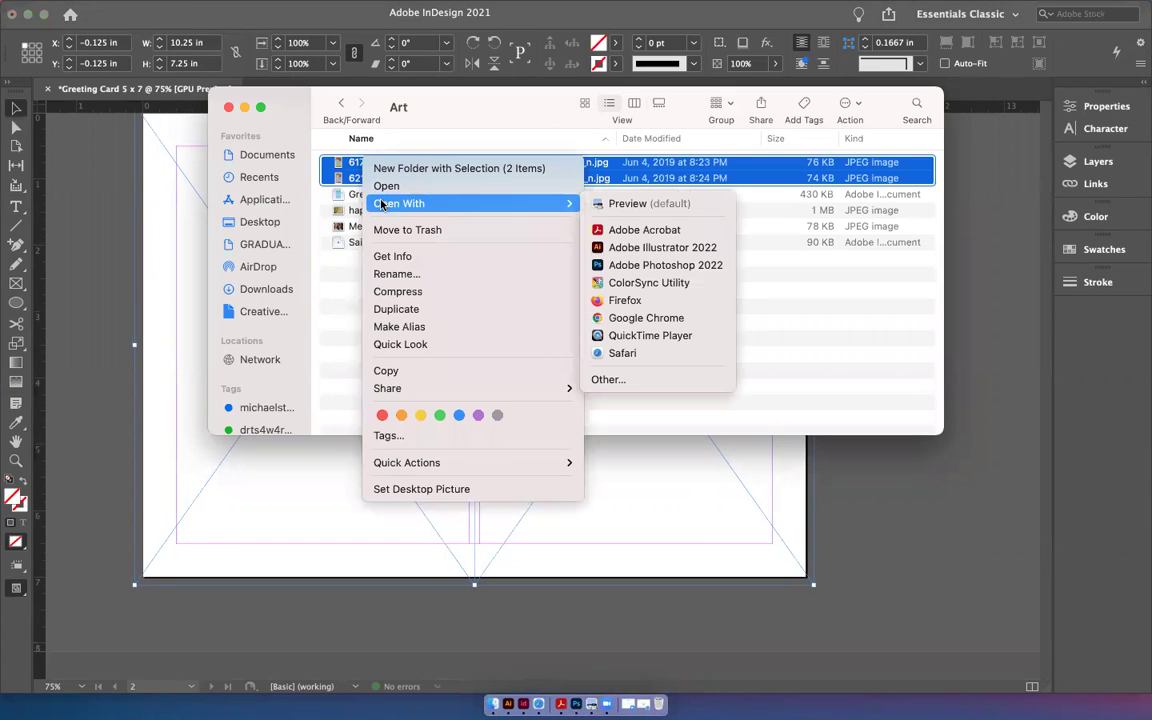
click(656, 252)
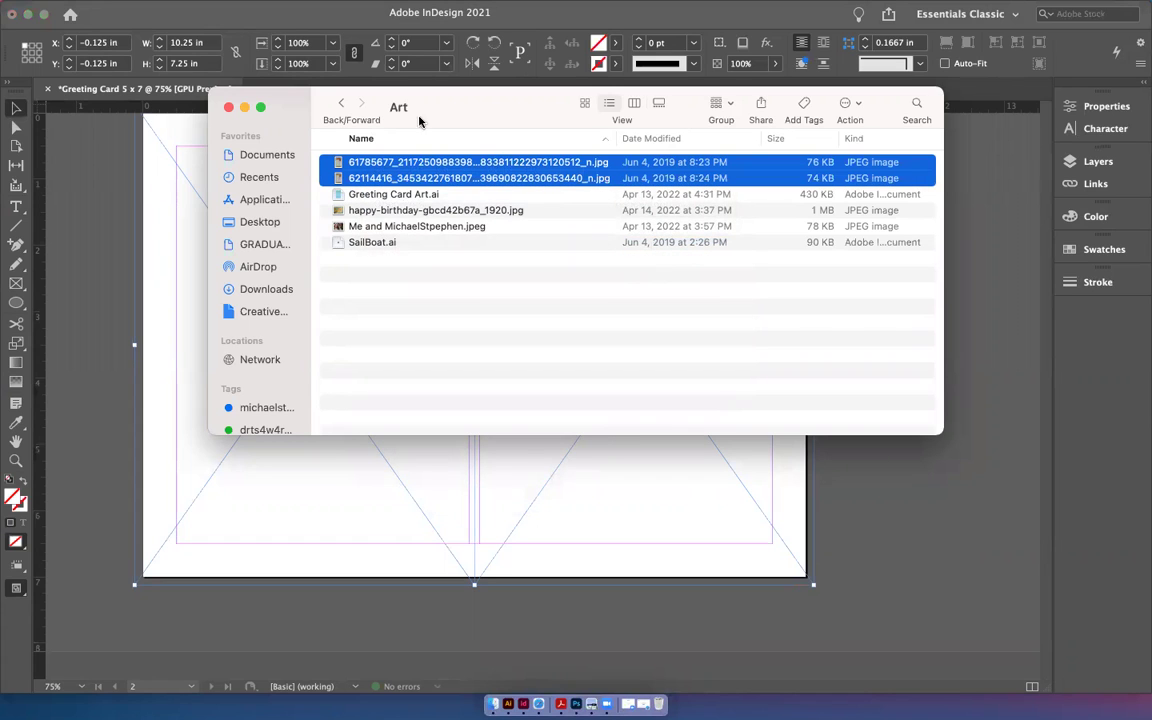
right_click(380, 167)
mouse_move(536, 205)
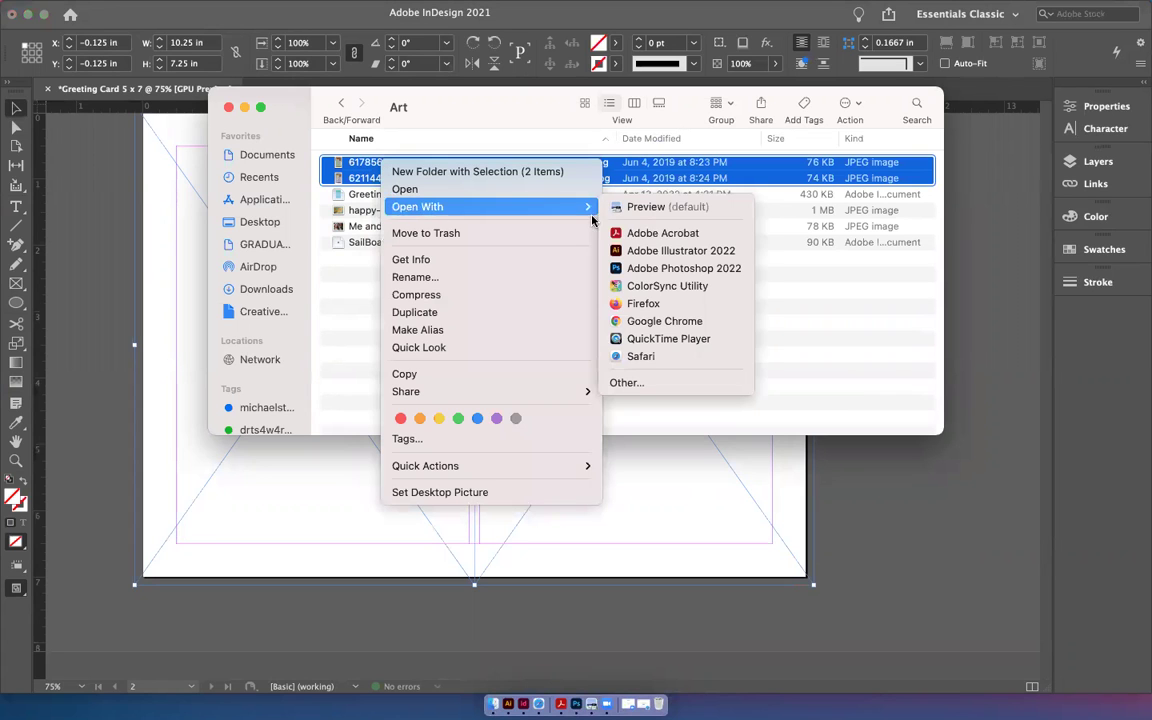
click(680, 251)
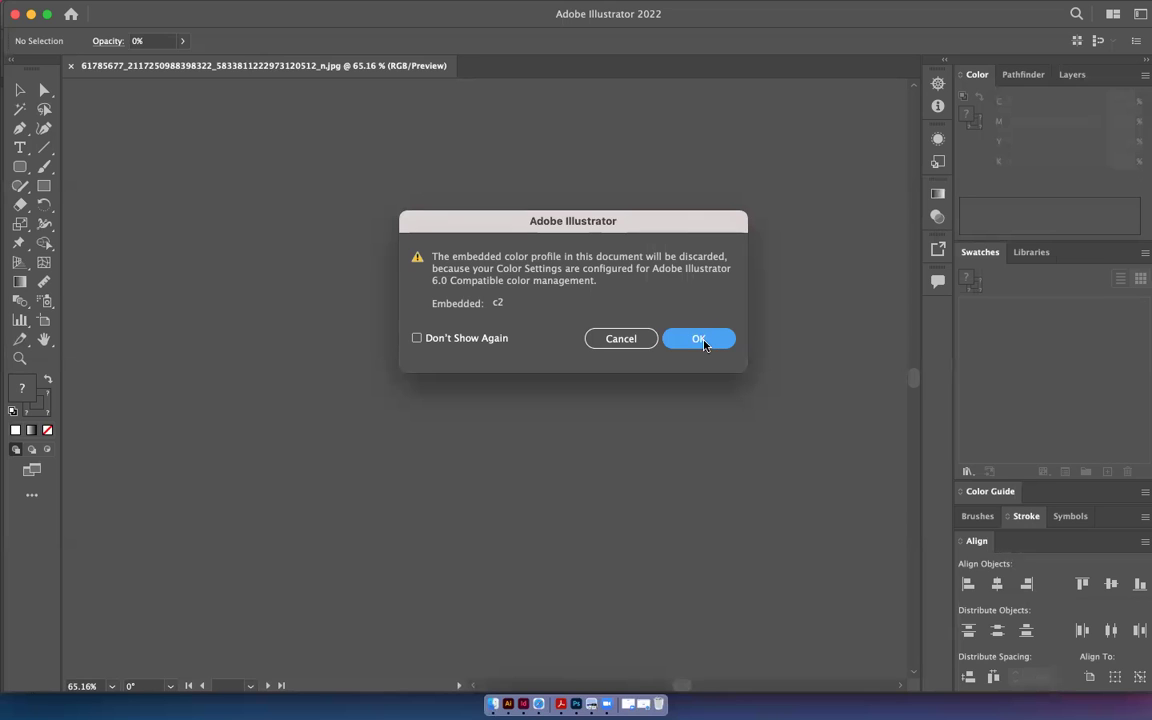
Discard the embedded colour profile, compare both sketch documents, and select the marker sailboat photo.
click(703, 344)
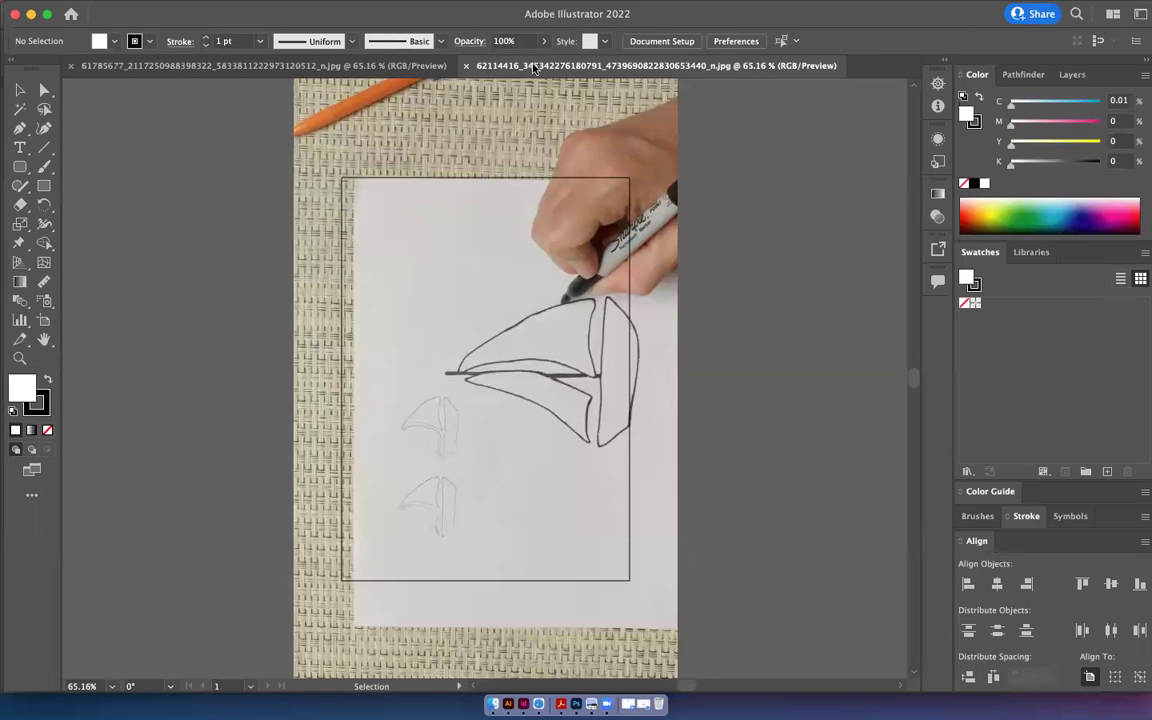
click(401, 66)
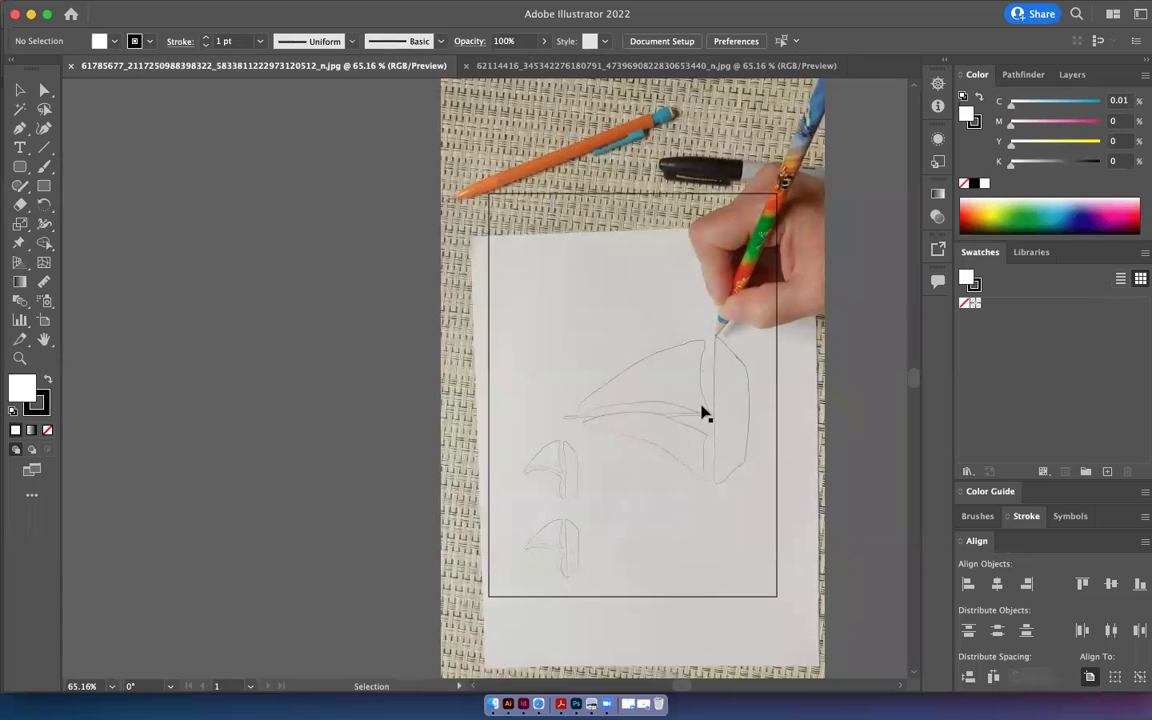
click(647, 66)
click(597, 348)
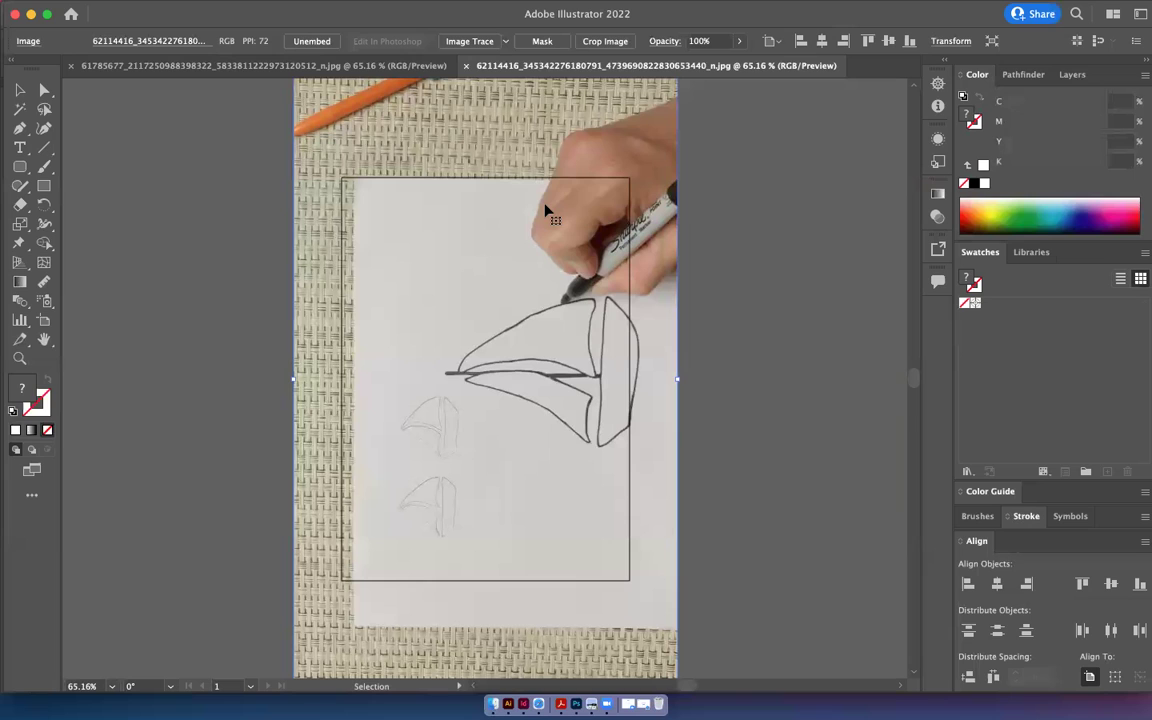
Image Trace and expand the sailboat photo, then erase the marker tip and a loop freeing the boat.
click(478, 42)
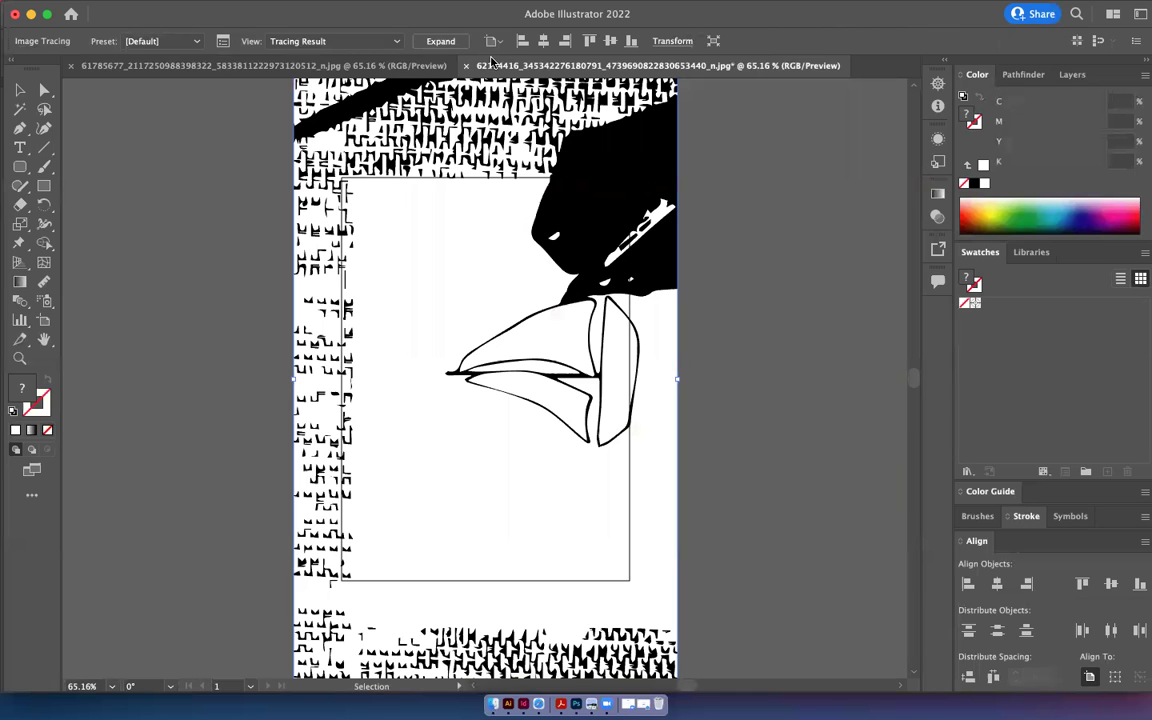
click(449, 42)
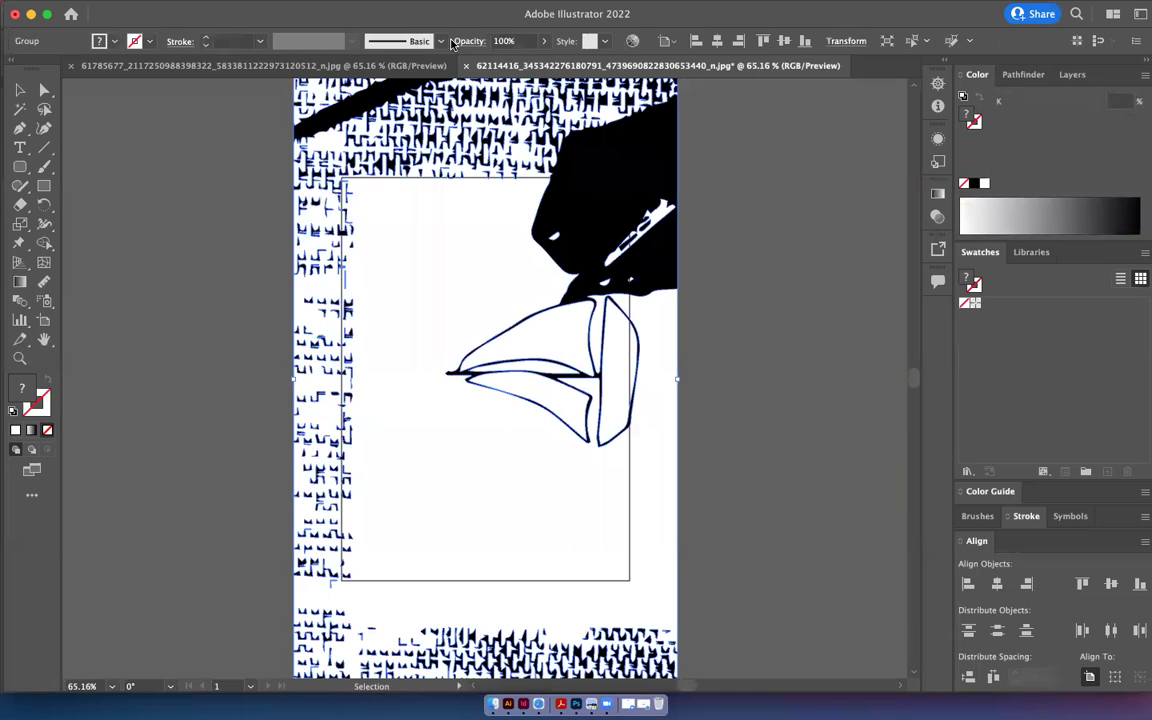
click(20, 204)
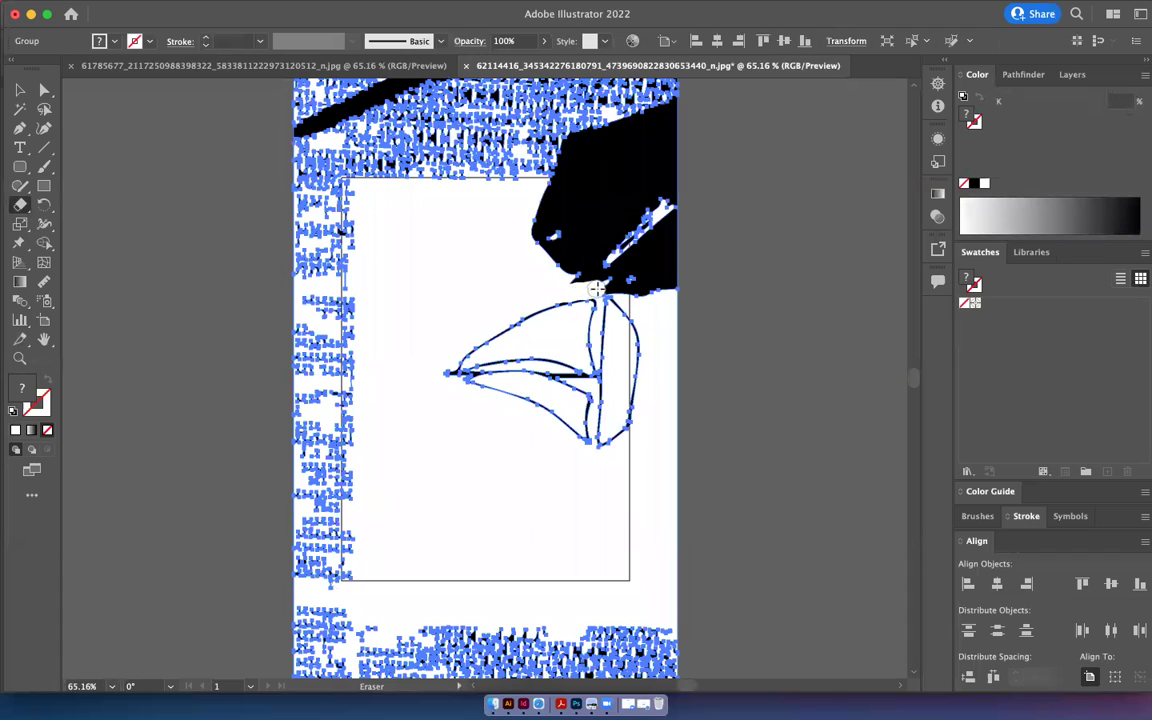
mouse_move(617, 289)
mouse_down()
mouse_move(670, 293)
mouse_move(585, 292)
mouse_up()
mouse_move(606, 287)
mouse_down()
mouse_move(545, 258)
mouse_move(575, 262)
mouse_move(665, 425)
mouse_move(565, 489)
mouse_move(445, 458)
mouse_move(420, 400)
mouse_up()
Move the traced artwork right and pull the white inner shape onto the empty pasteboard.
key(super+shift+a)
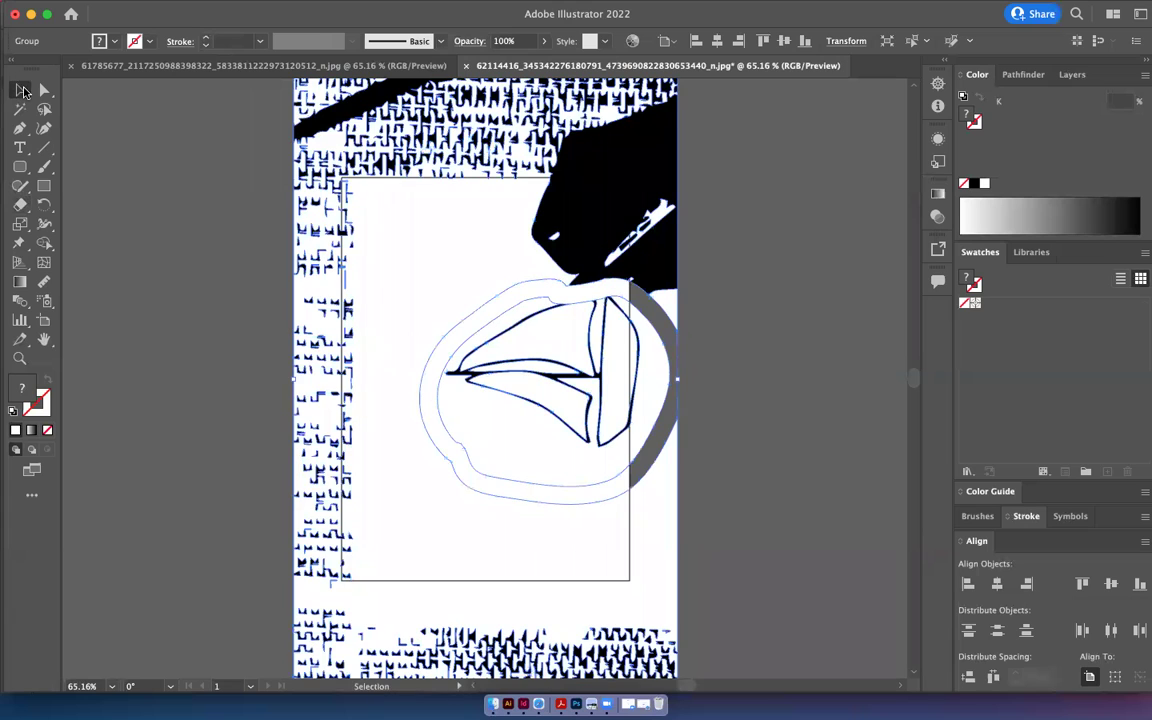
key(v)
shift+click(610, 368)
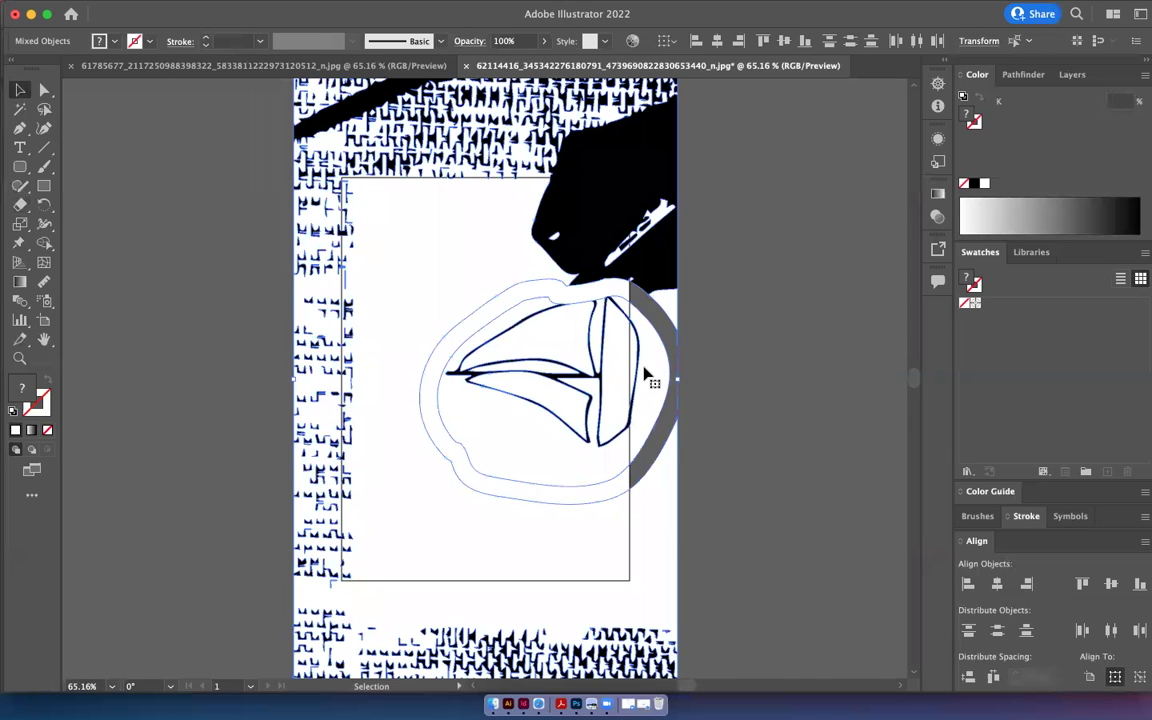
drag(645, 377, 882, 368)
scroll(884, 372, right, 3)
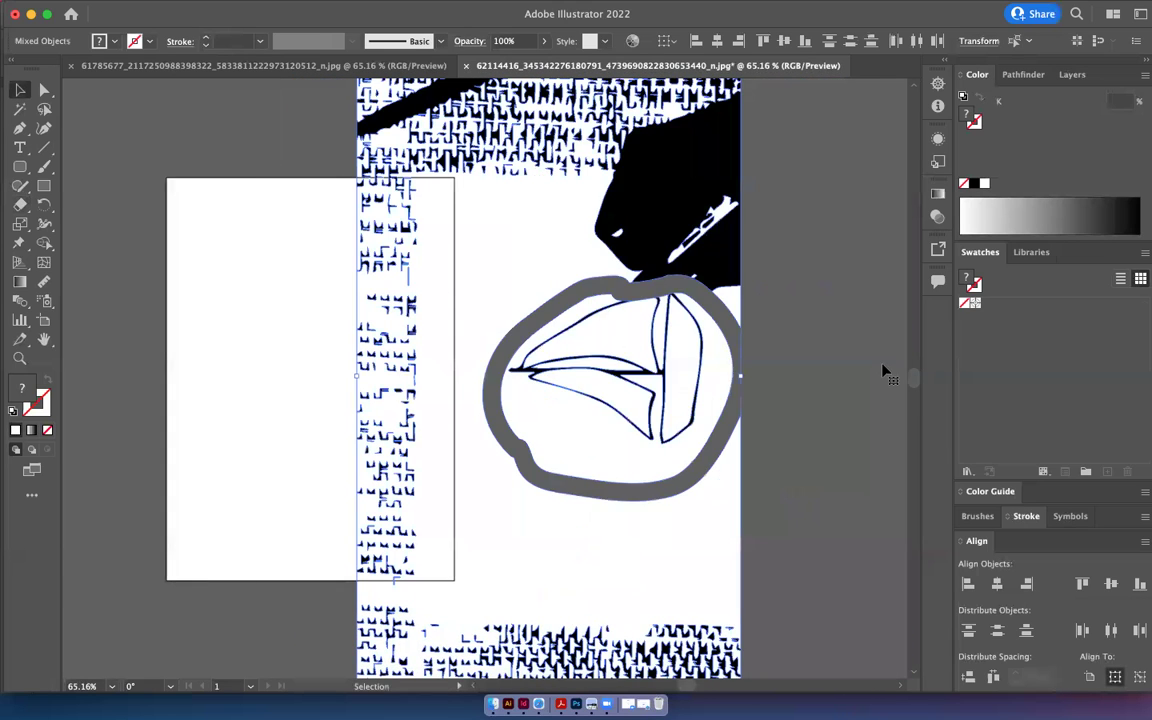
scroll(884, 372, right, 4)
scroll(884, 372, right, 4)
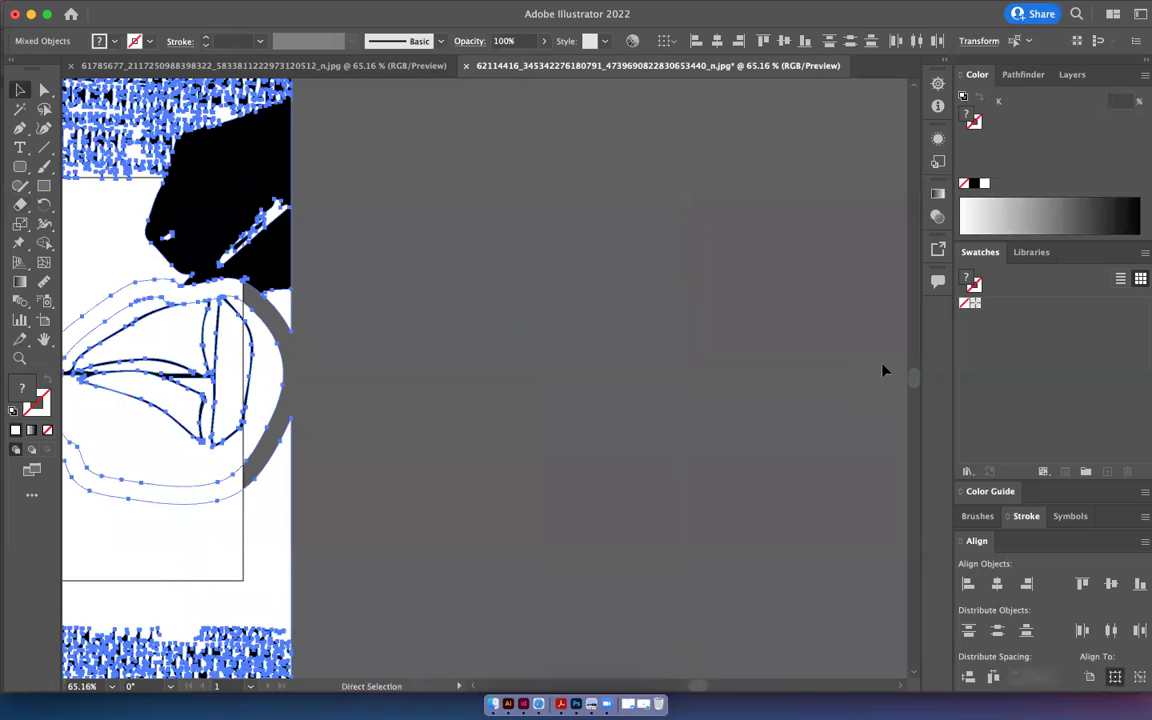
click(884, 371)
click(232, 355)
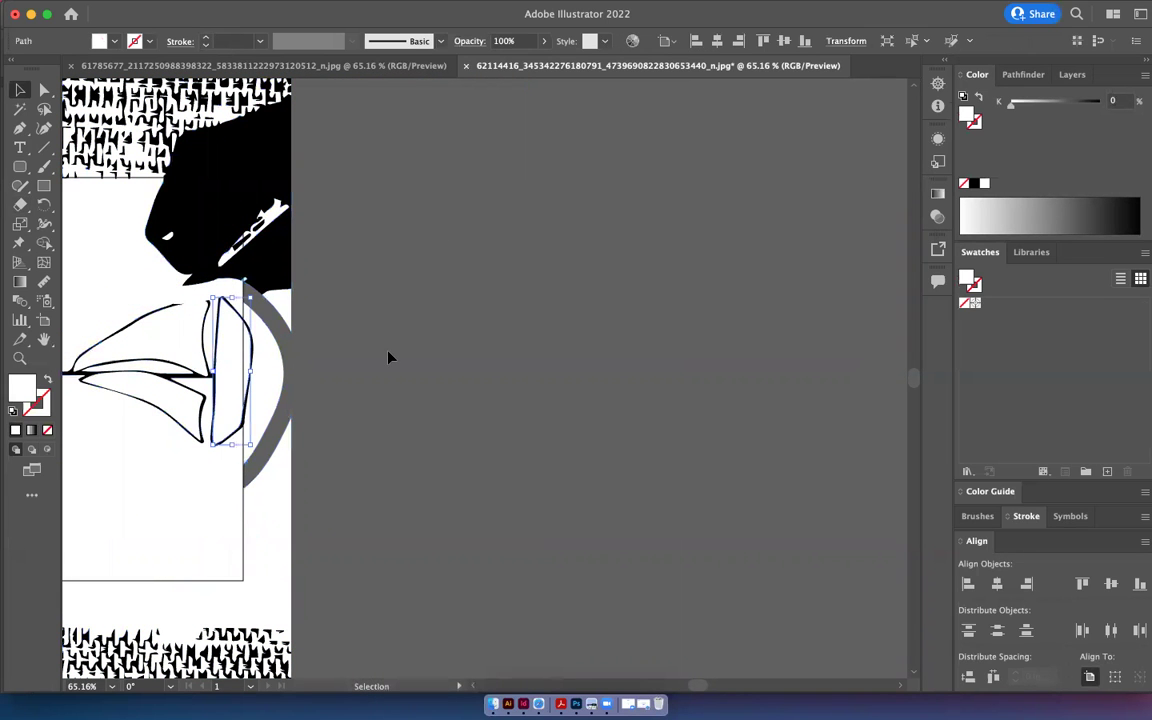
click(346, 315)
drag(169, 330, 600, 375)
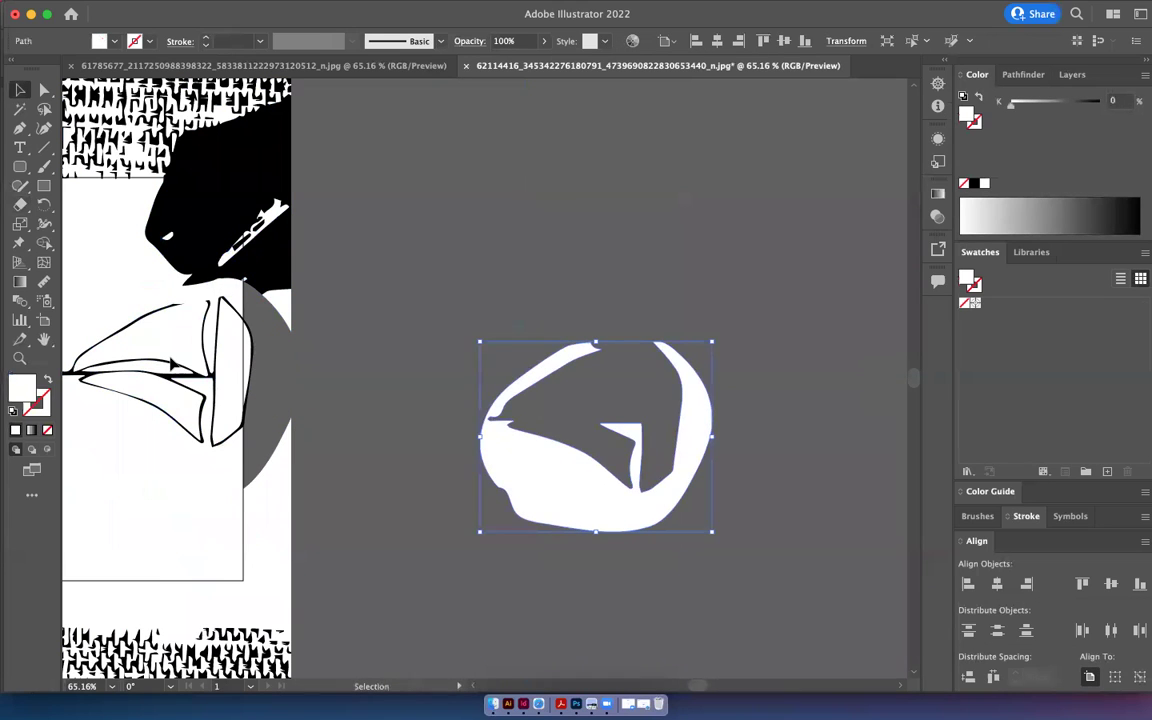
Move the sail and hull paths onto the pasteboard, rotate them upright, and select the sailboat.
click(160, 332)
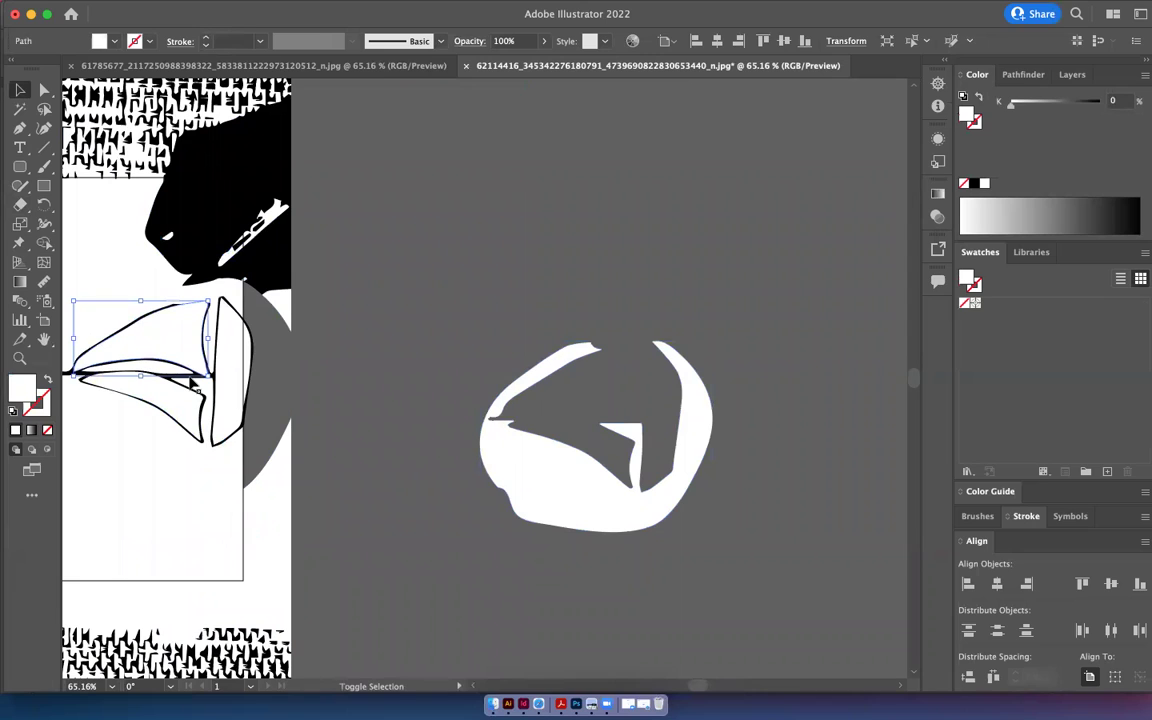
shift+click(170, 352)
shift+click(170, 370)
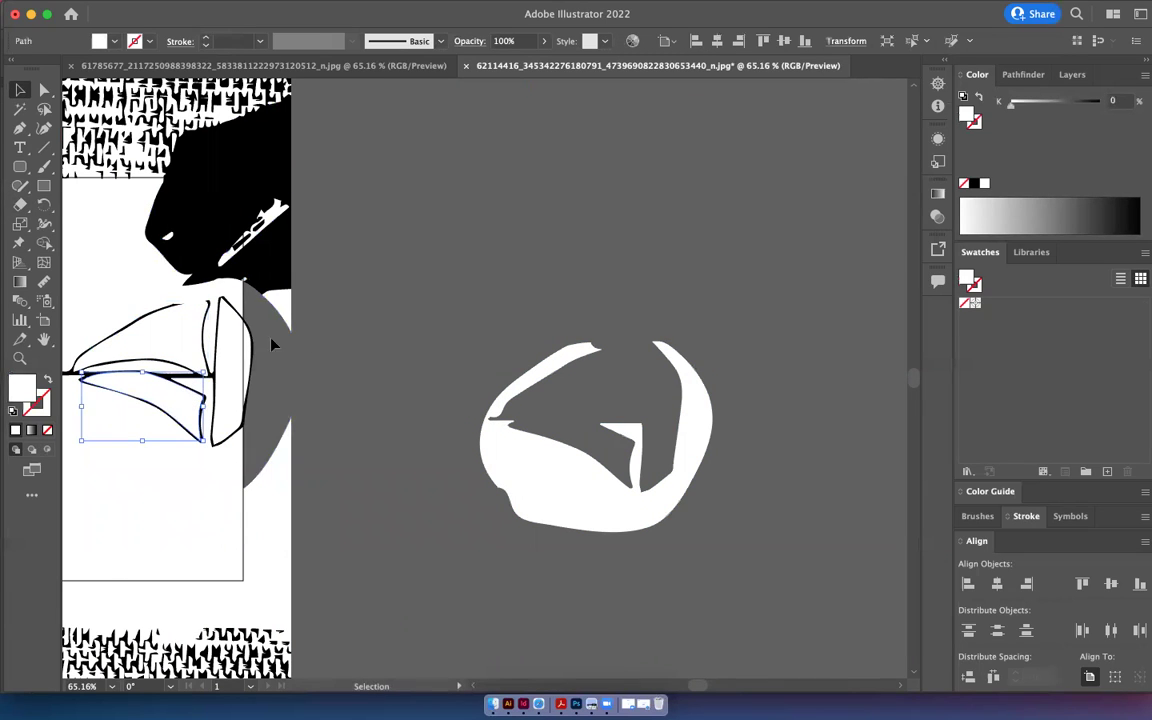
shift+click(104, 381)
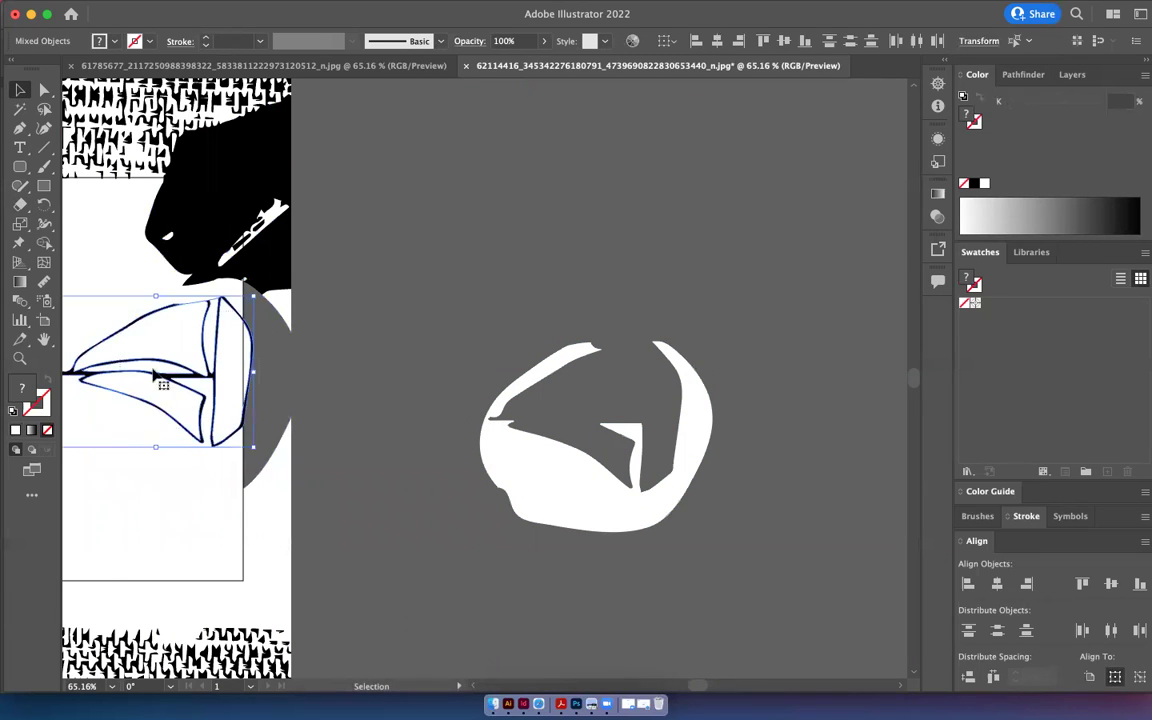
drag(150, 325, 378, 321)
click(640, 237)
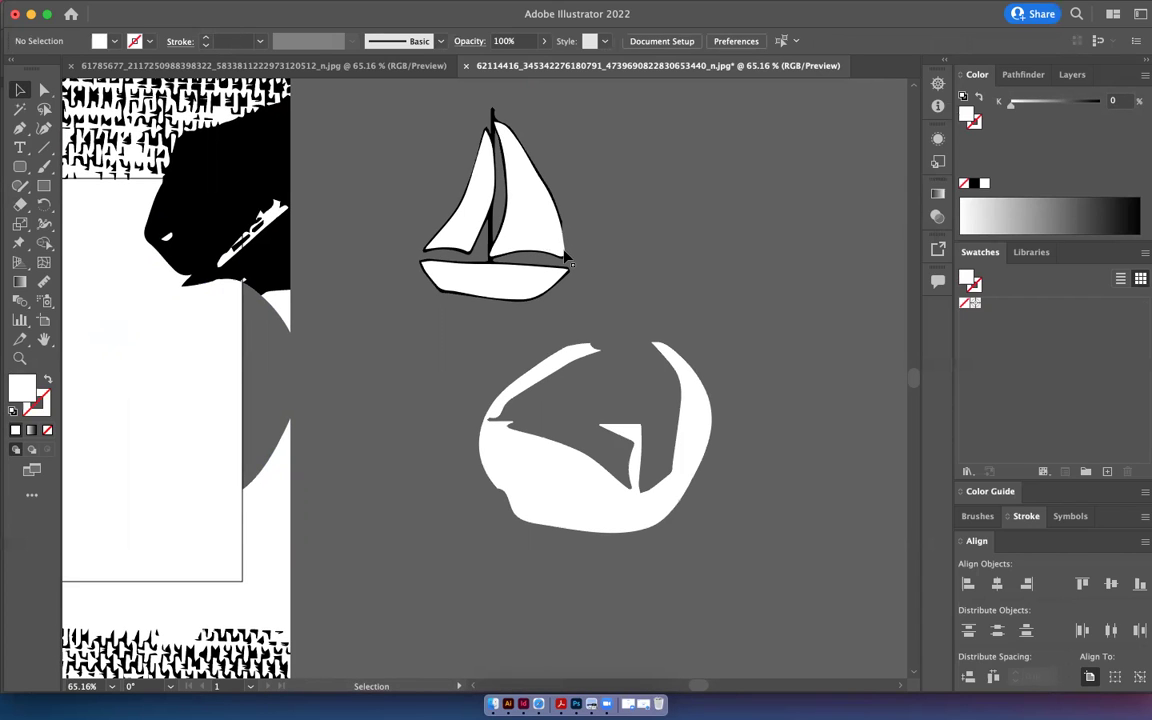
drag(484, 240, 586, 263)
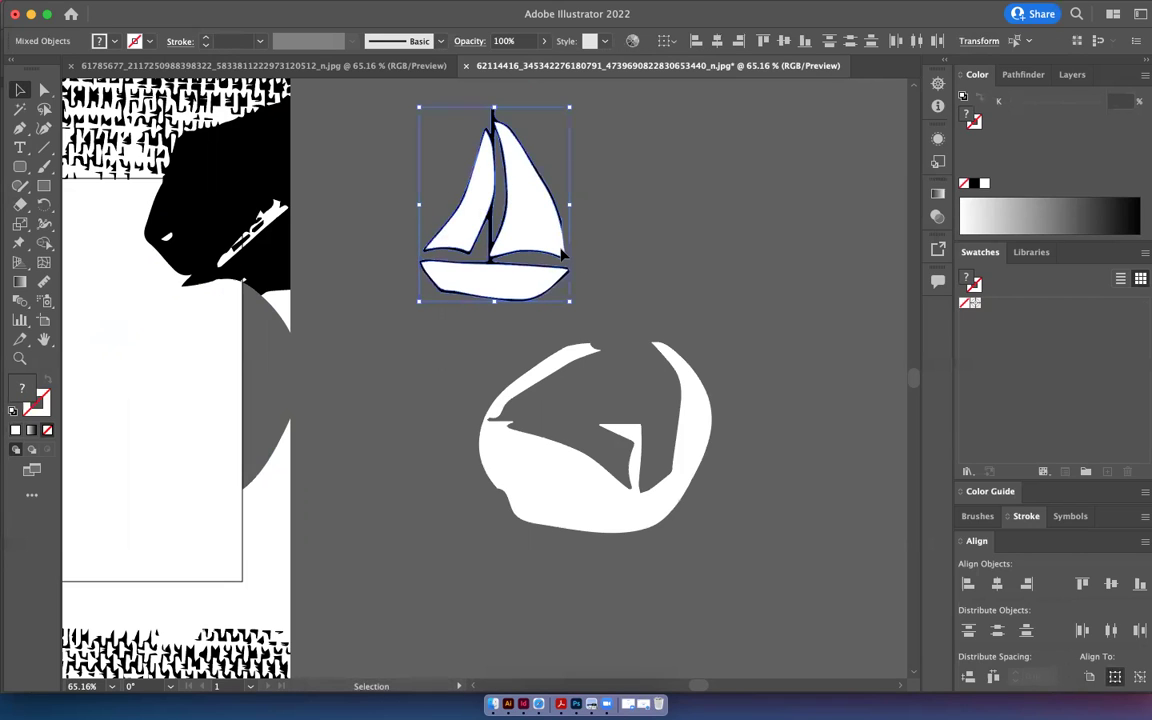
Load the PANTONE+ CMYK Uncoated swatch library and enlarge its panel to show more colours.
click(113, 45)
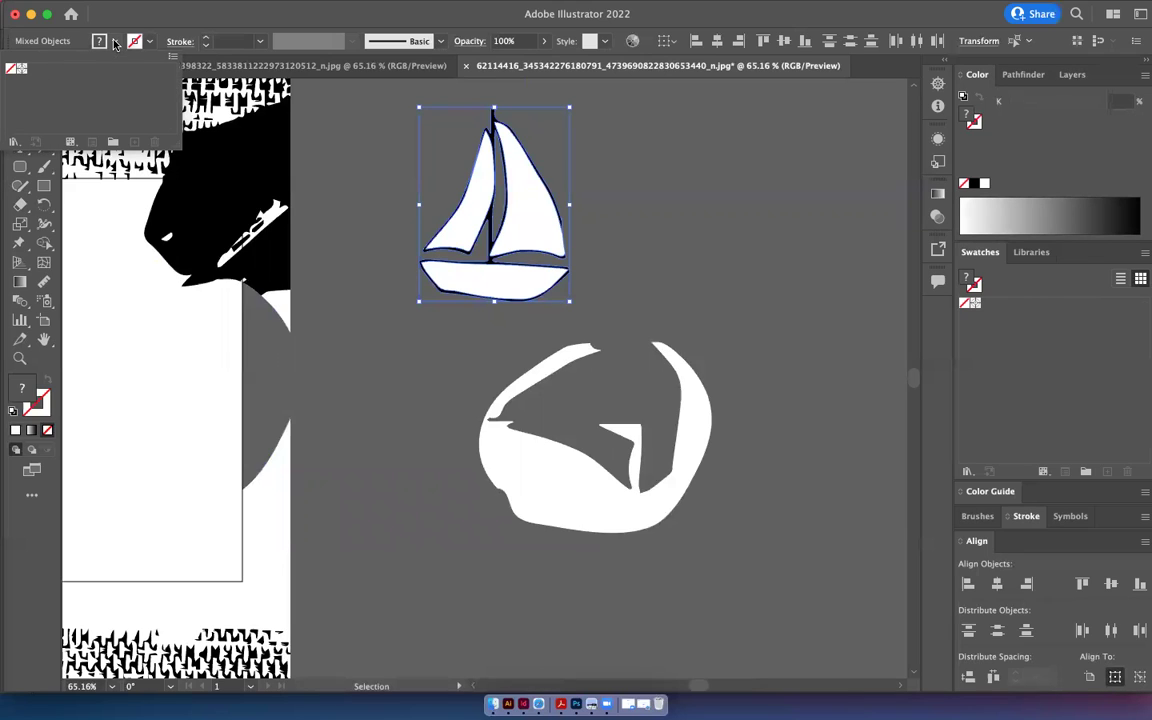
click(14, 143)
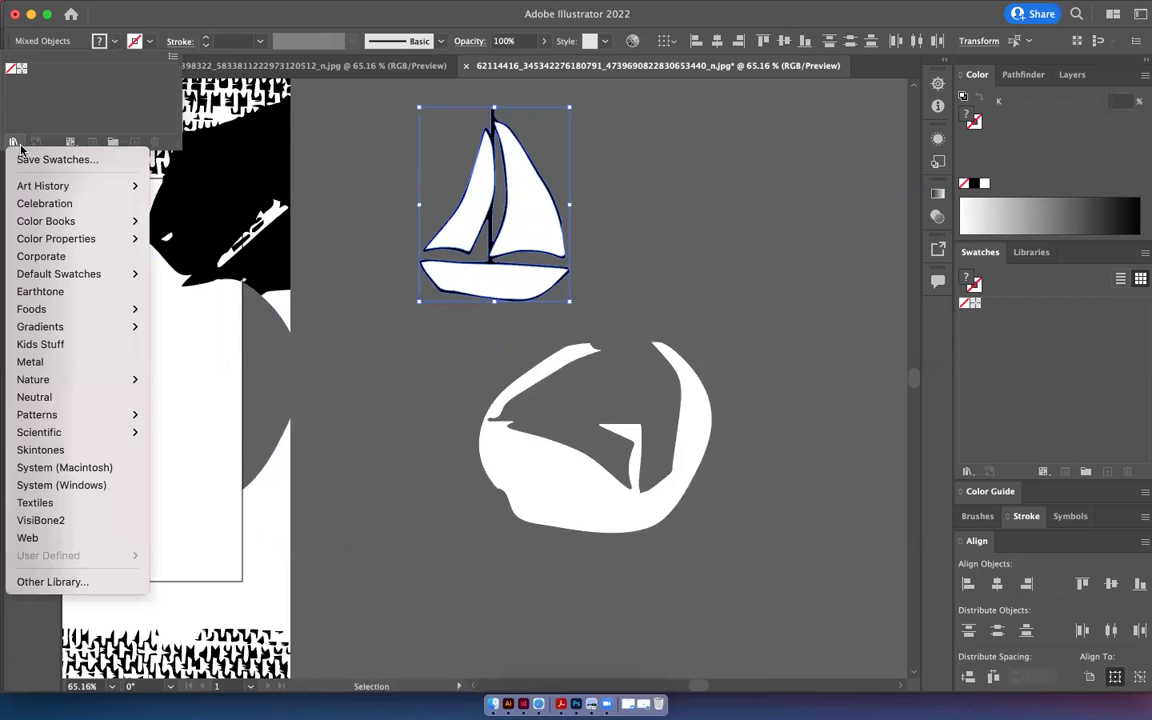
mouse_move(38, 221)
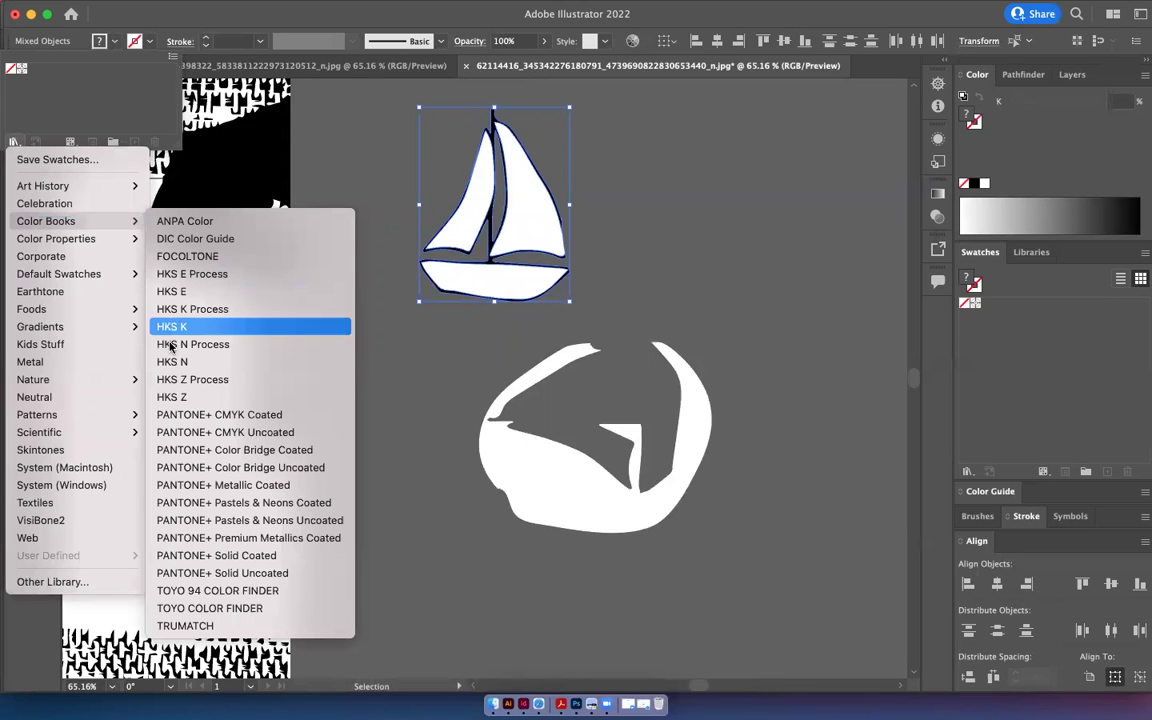
click(185, 432)
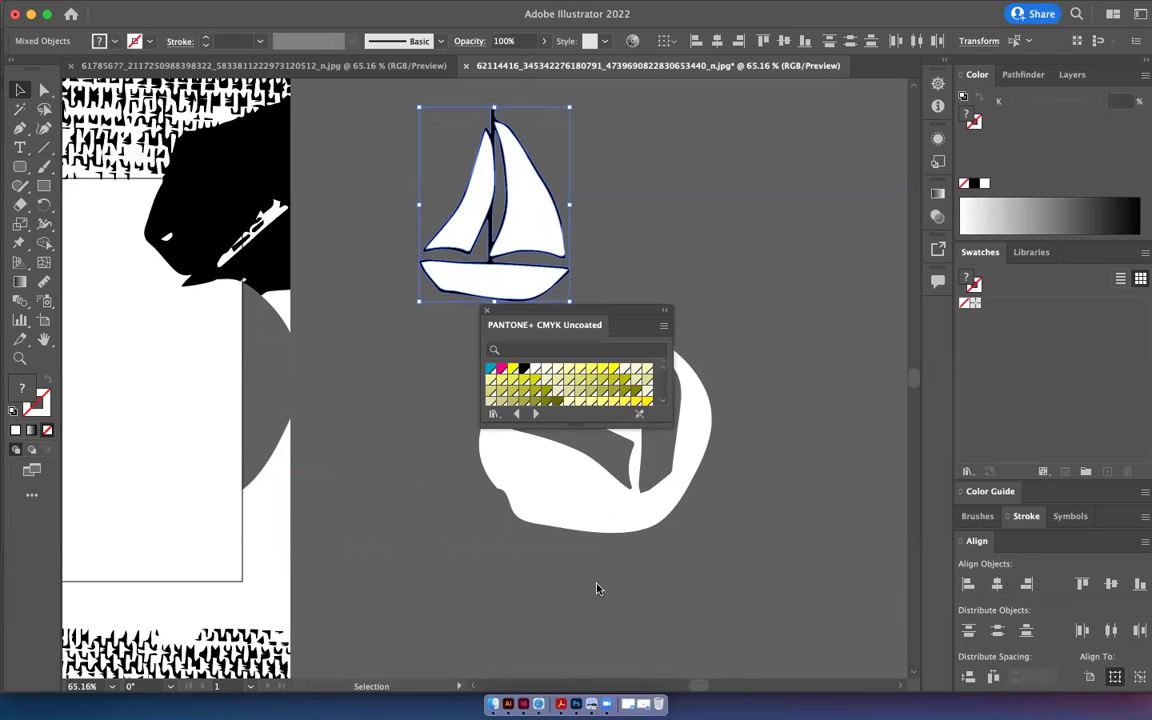
drag(578, 423, 588, 680)
scroll(594, 460, down, 5)
scroll(594, 460, down, 10)
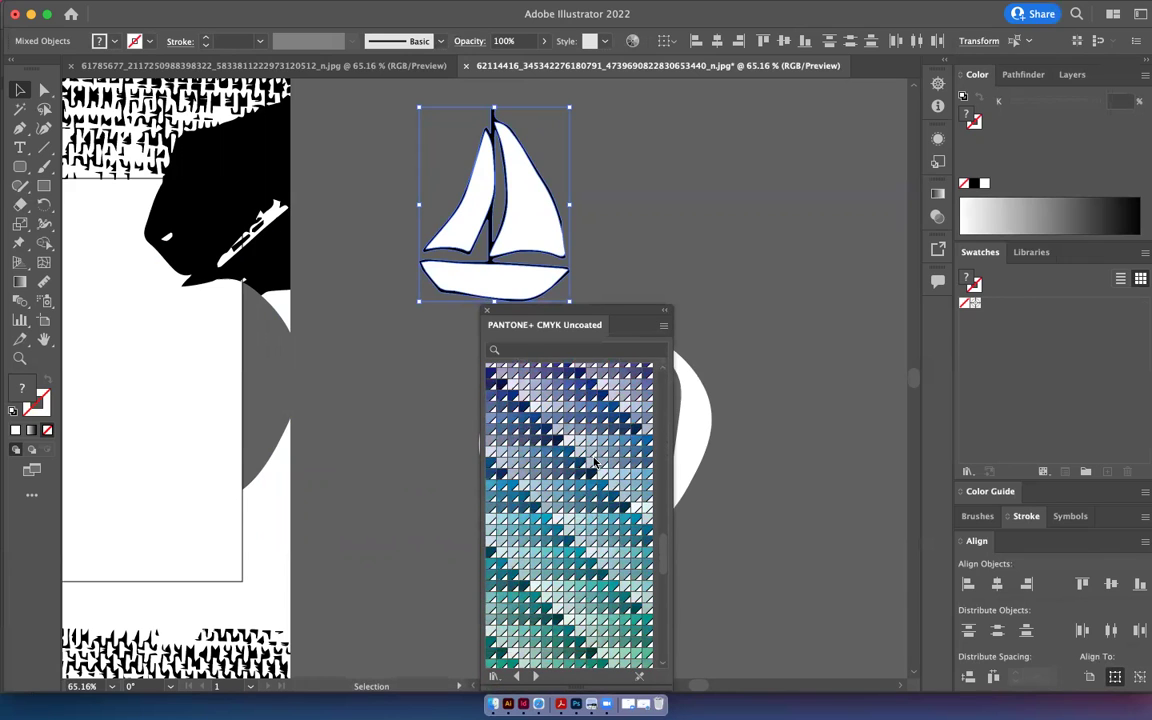
scroll(594, 460, down, 1)
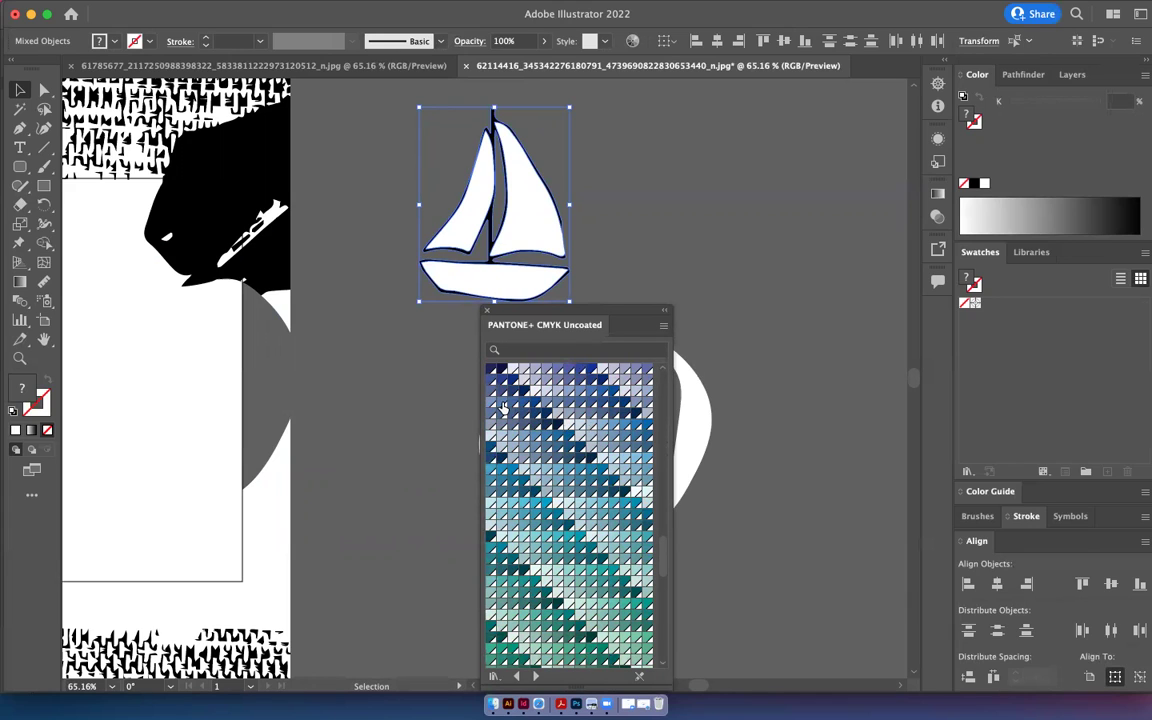
Fill the sailboat light blue, then give the hull alone PANTONE P 109-14 U blue.
click(557, 393)
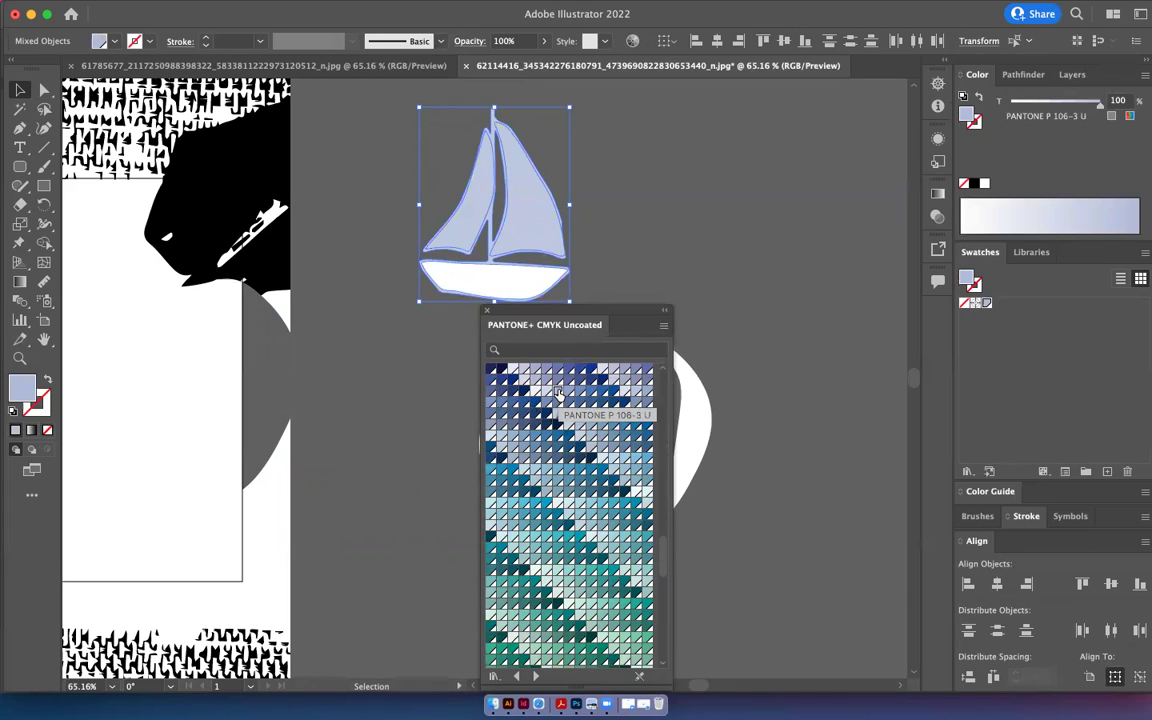
click(622, 239)
click(535, 283)
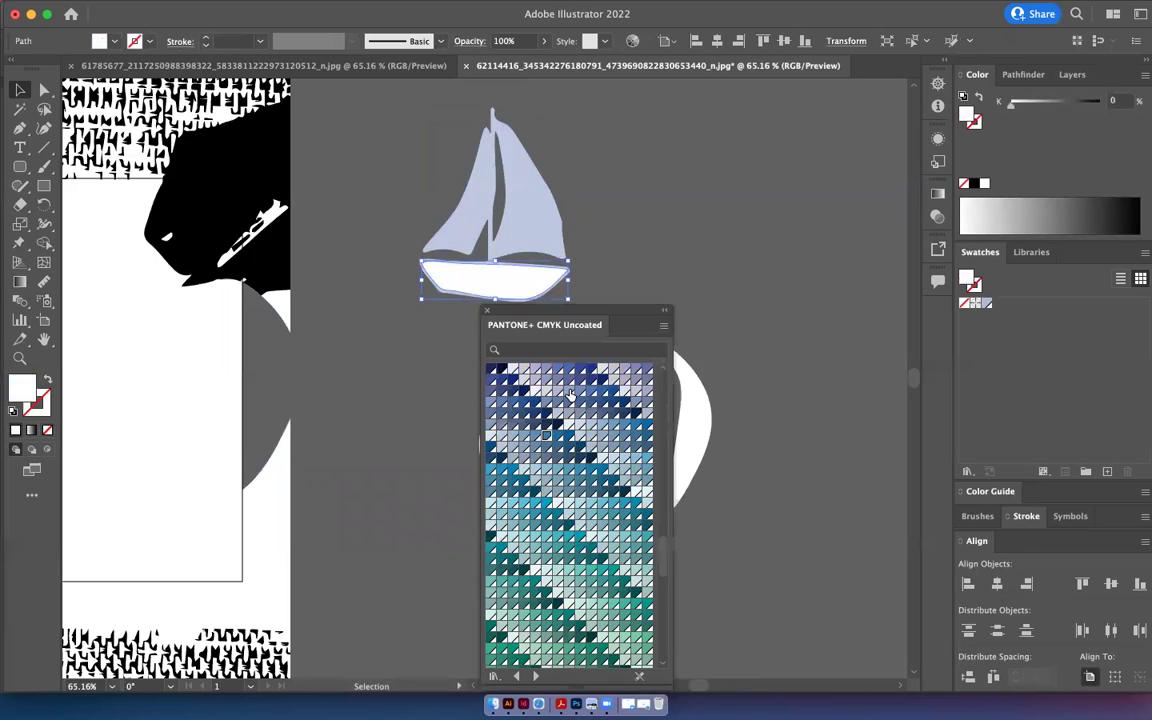
click(543, 432)
click(640, 236)
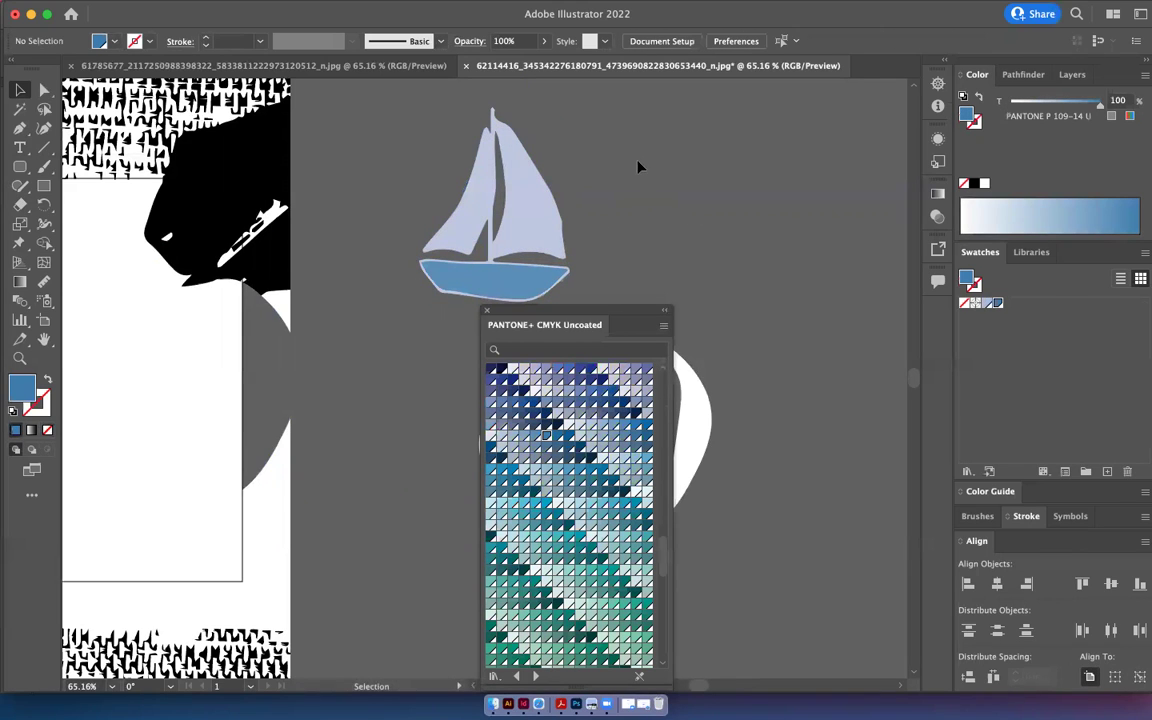
Open SailBoat.ai, ignoring the missing-link alert, and move the swatch panel off the artwork.
click(493, 703)
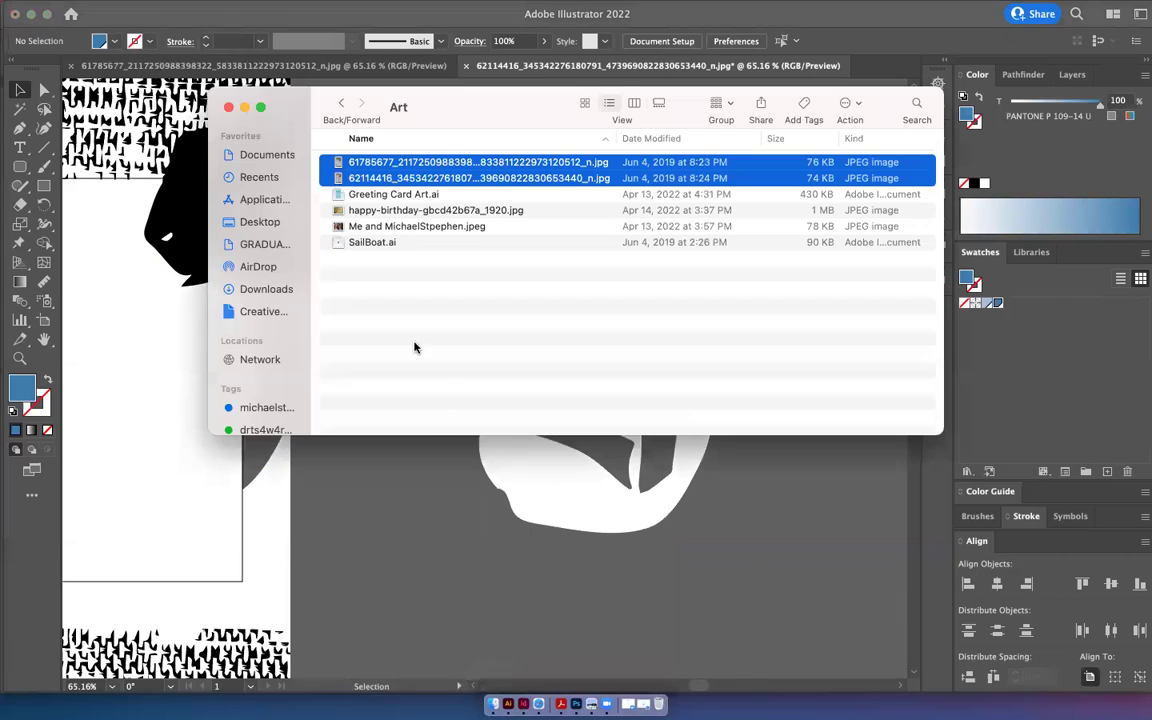
double_click(368, 242)
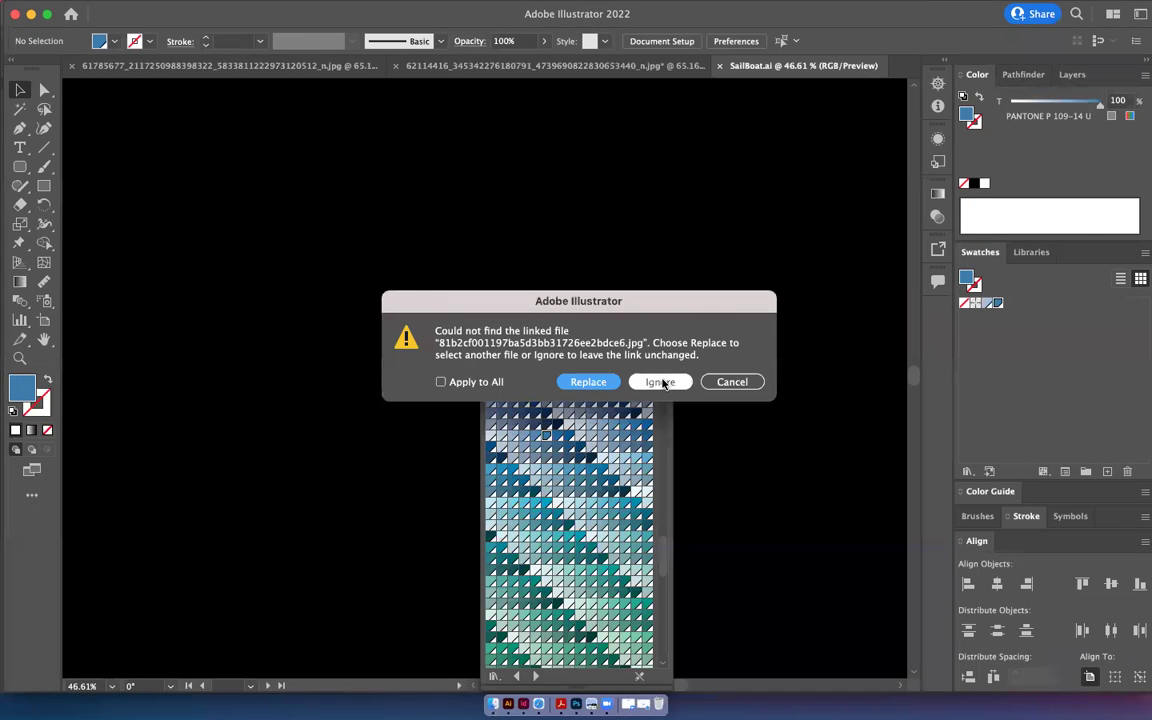
click(658, 381)
drag(640, 313, 337, 237)
Look over the SailBoat.ai artboards, then open Greeting Card Art.ai from the Art folder.
scroll(665, 286, right, 5)
scroll(665, 286, down, 5)
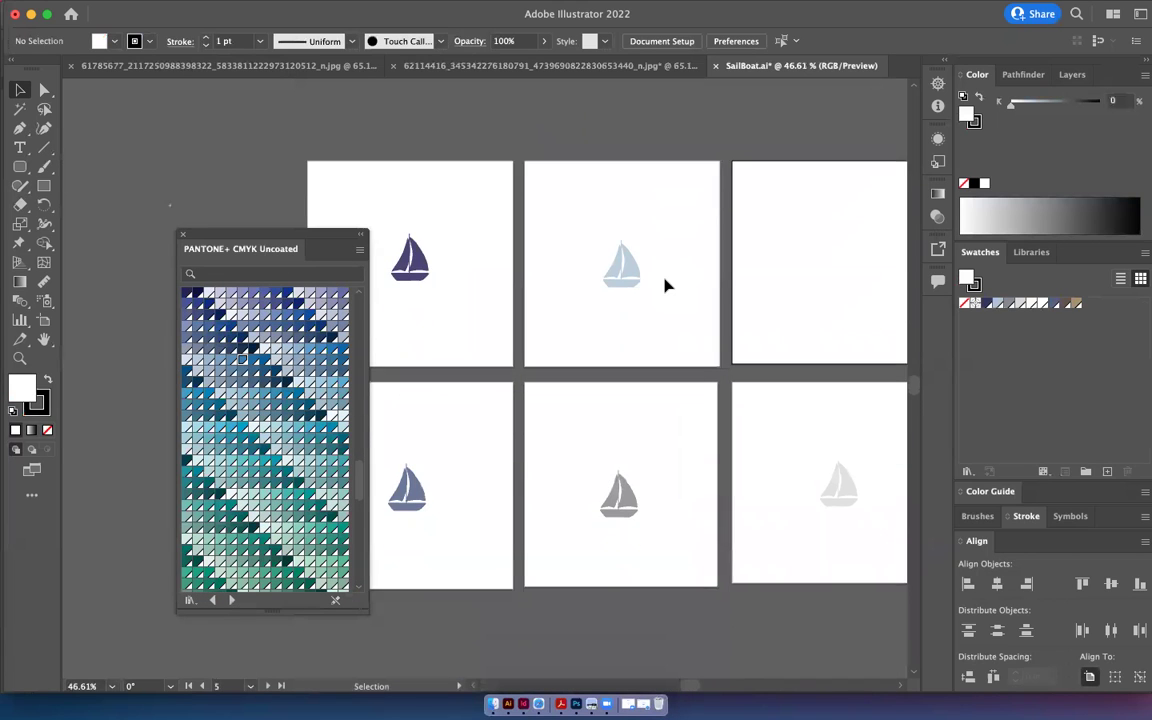
scroll(665, 286, right, 2)
scroll(665, 286, left, 3)
scroll(665, 286, up, 2)
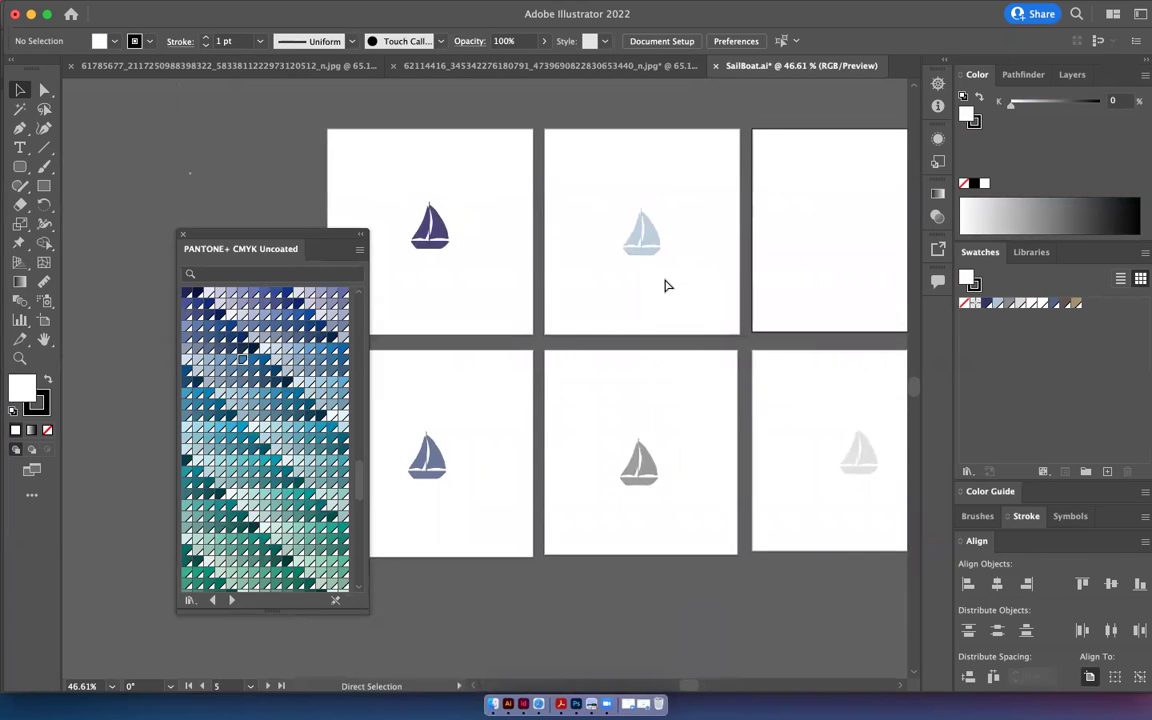
scroll(665, 286, up, 5)
scroll(667, 286, up, 7)
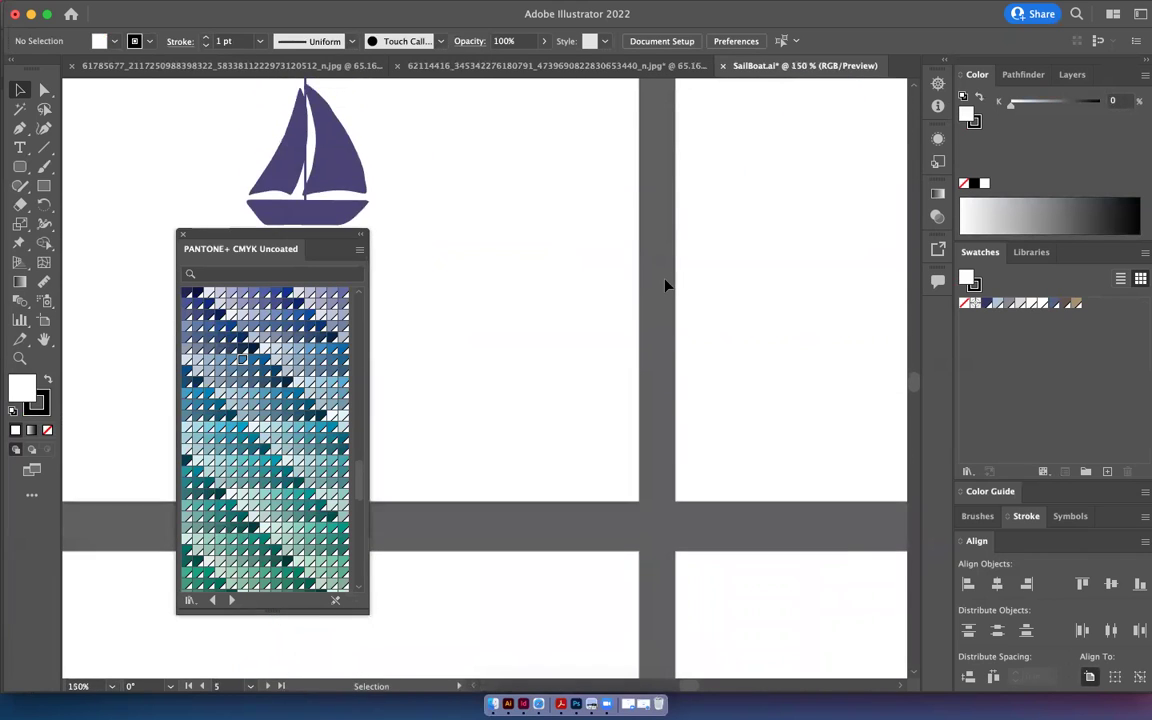
scroll(667, 286, left, 4)
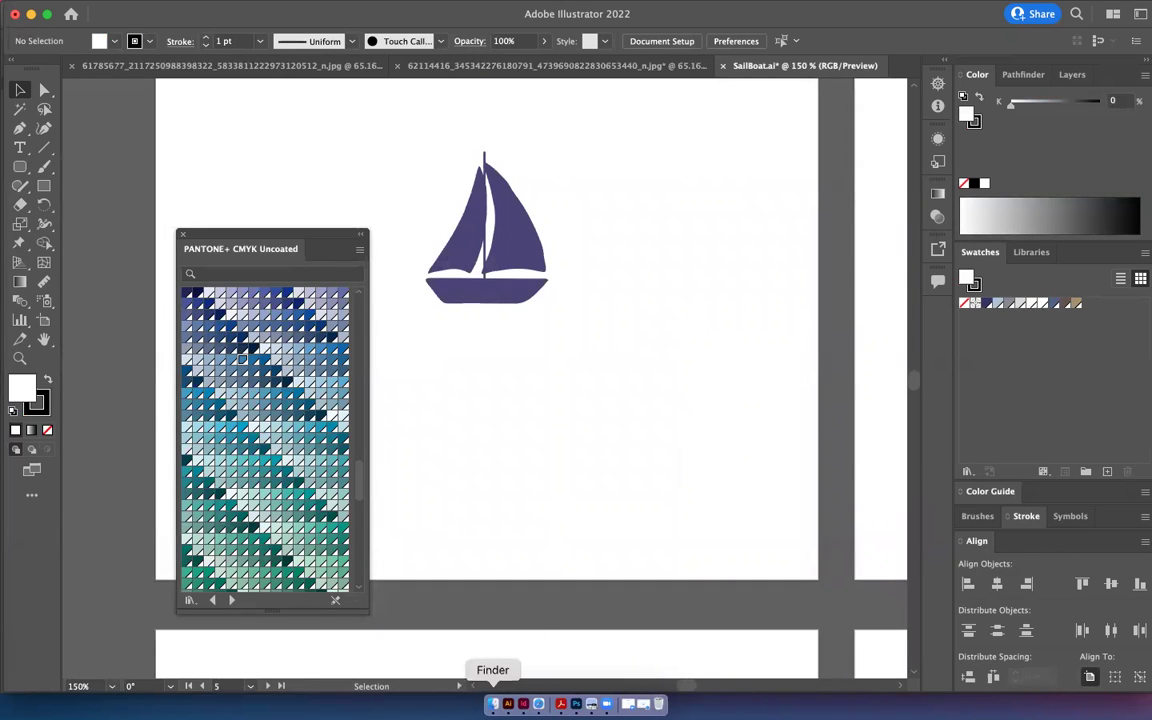
click(493, 704)
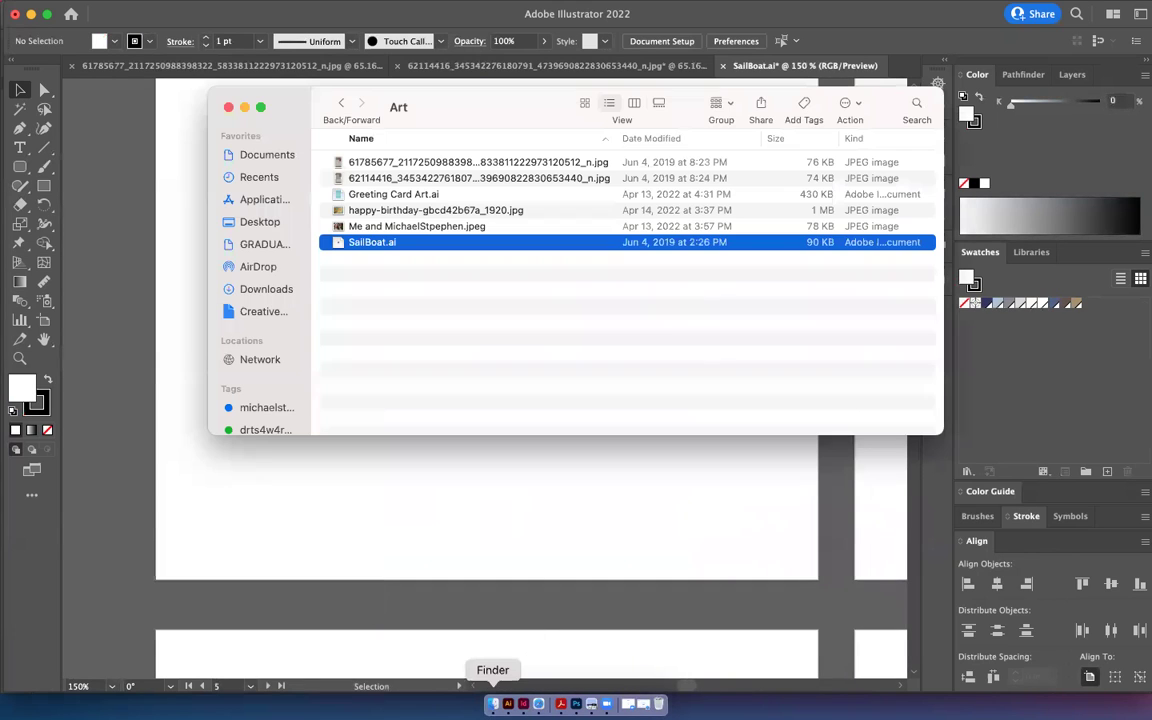
double_click(386, 195)
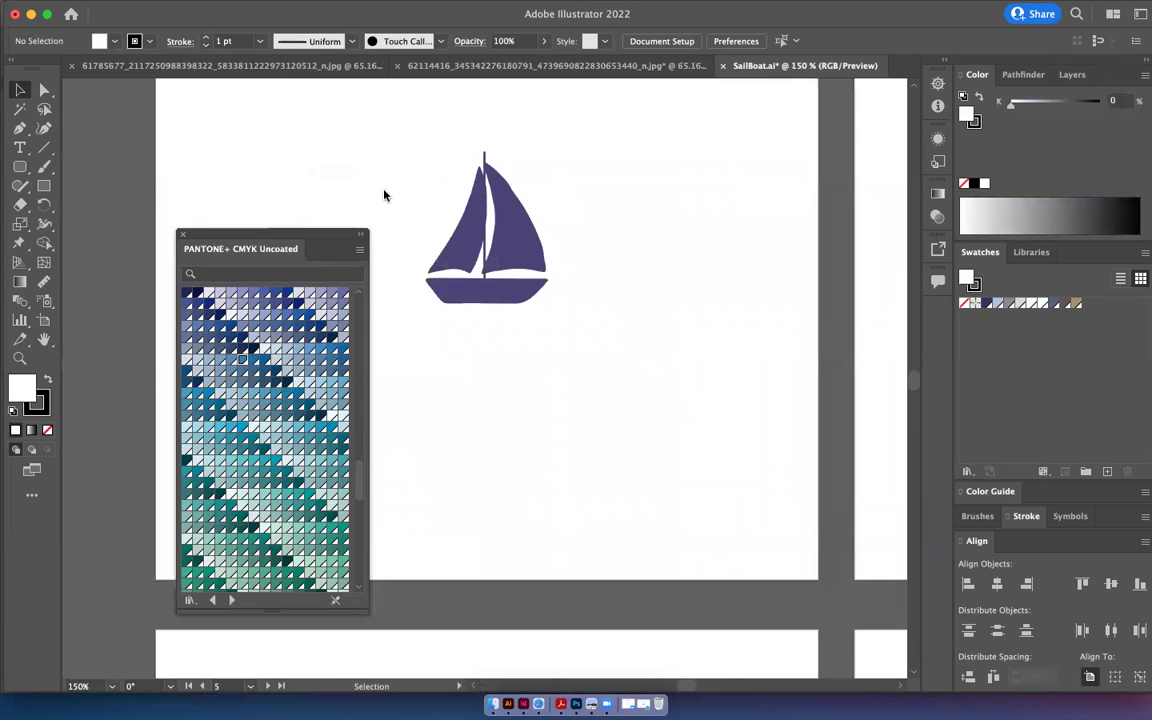
Zoom out to 50%, close the PANTONE swatch panel and review the Back, Front, Inside Left and Inside Right artboards.
key(super+0)
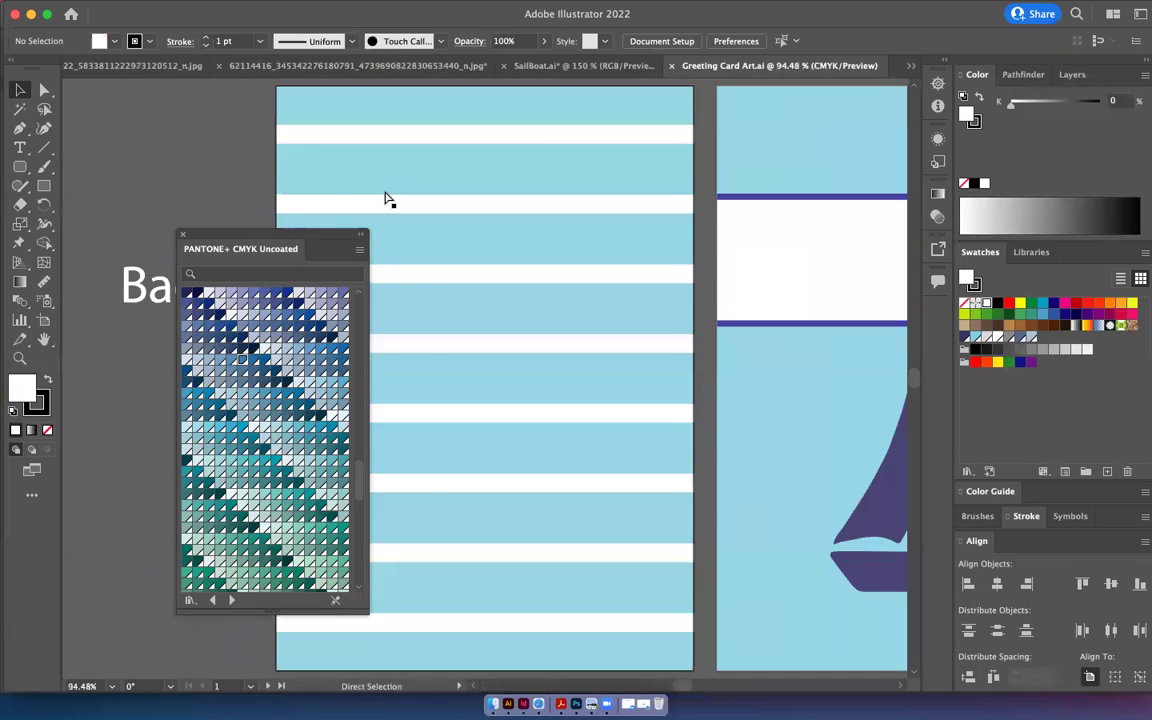
key(super+minus)
key(super+minus)
scroll(388, 199, down, 3)
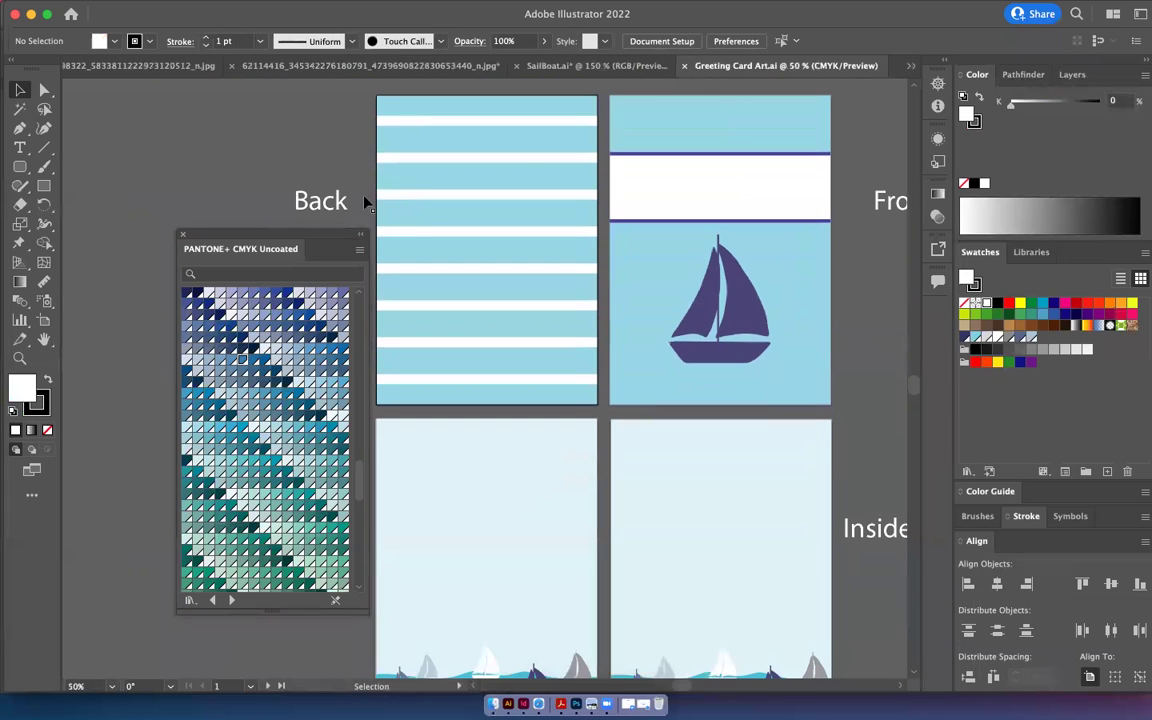
click(181, 237)
scroll(476, 249, right, 3)
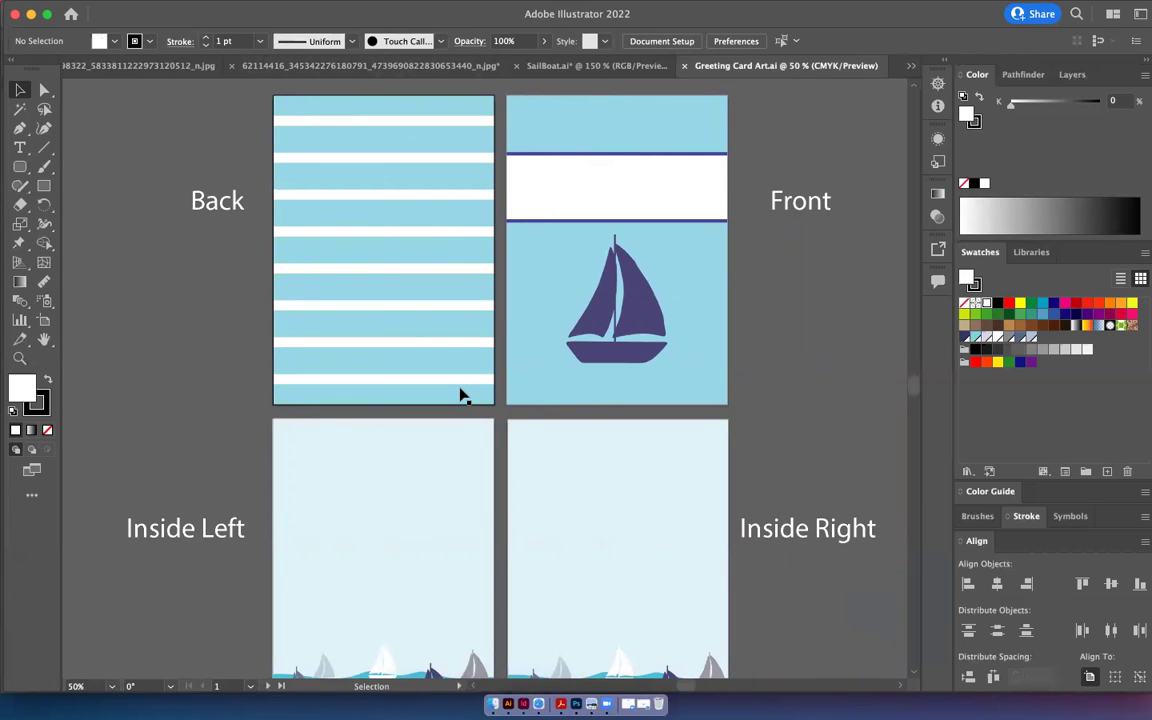
scroll(463, 396, down, 5)
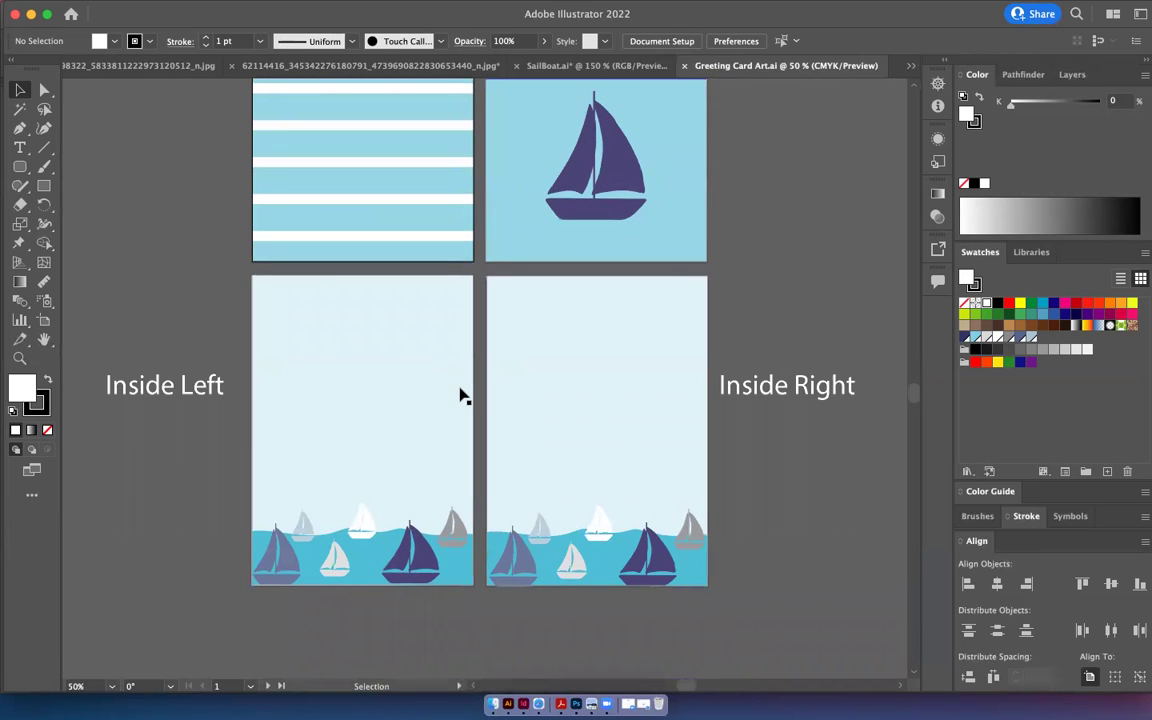
scroll(463, 396, right, 2)
scroll(463, 396, up, 4)
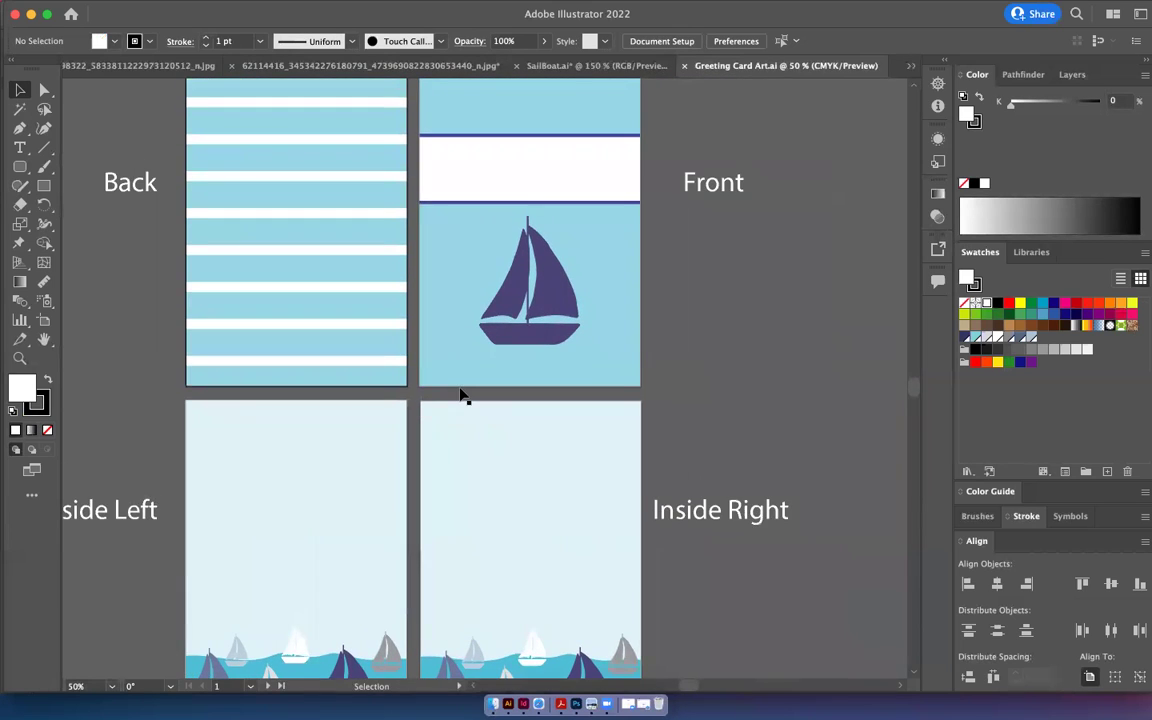
scroll(463, 396, left, 2)
scroll(460, 394, up, 1)
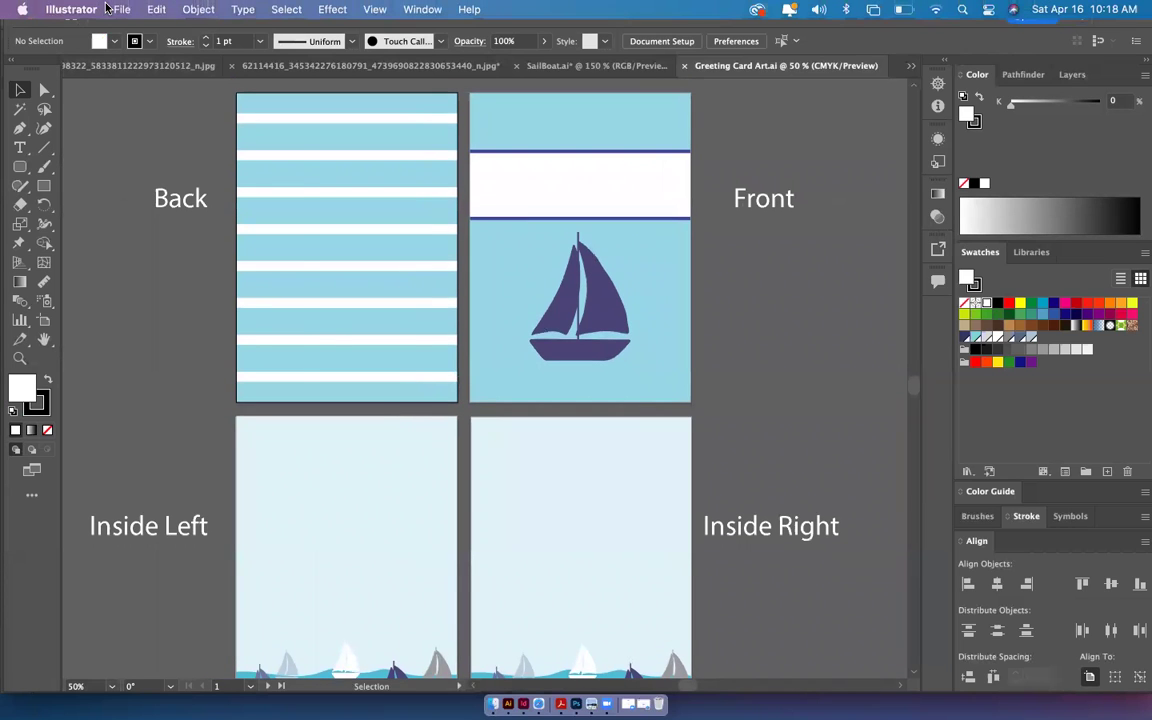
Create a new CMYK print document with four 5 × 7 in portrait artboards.
click(122, 10)
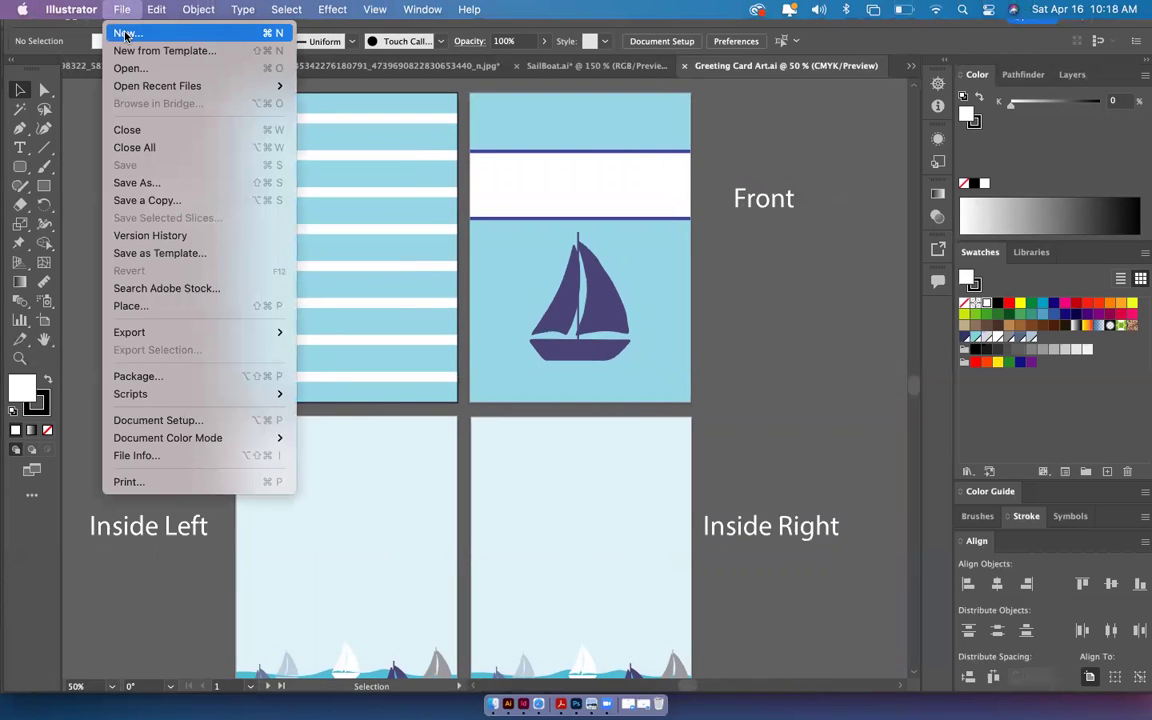
click(127, 33)
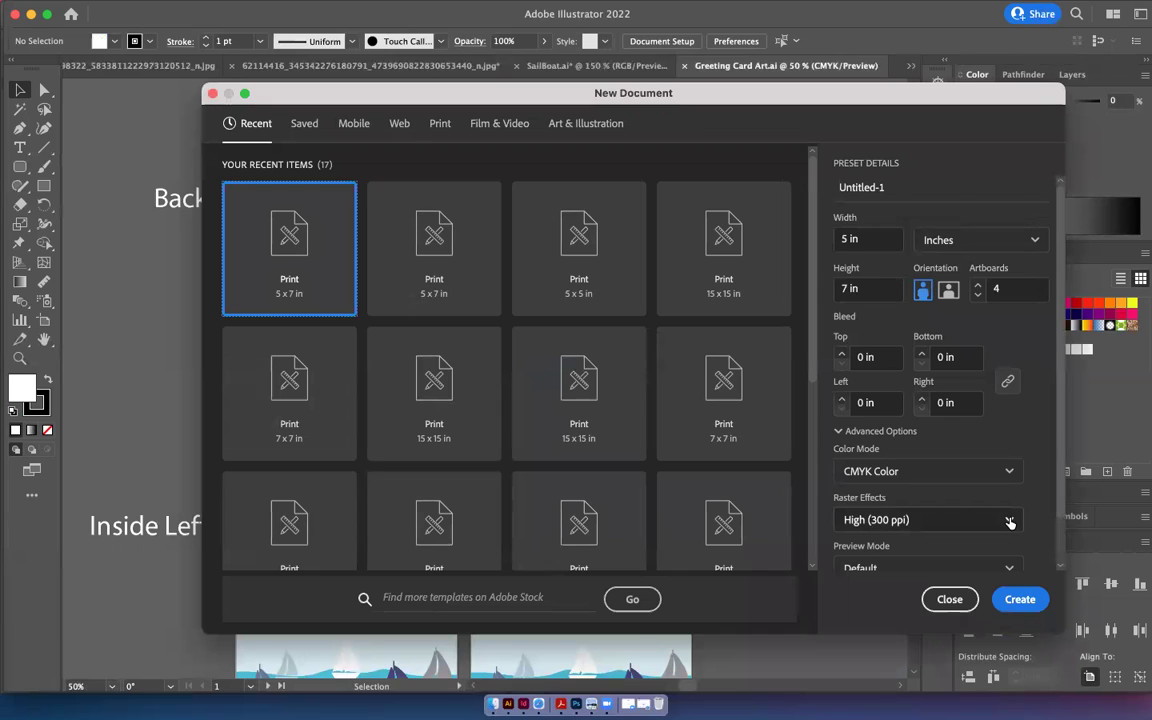
click(1017, 600)
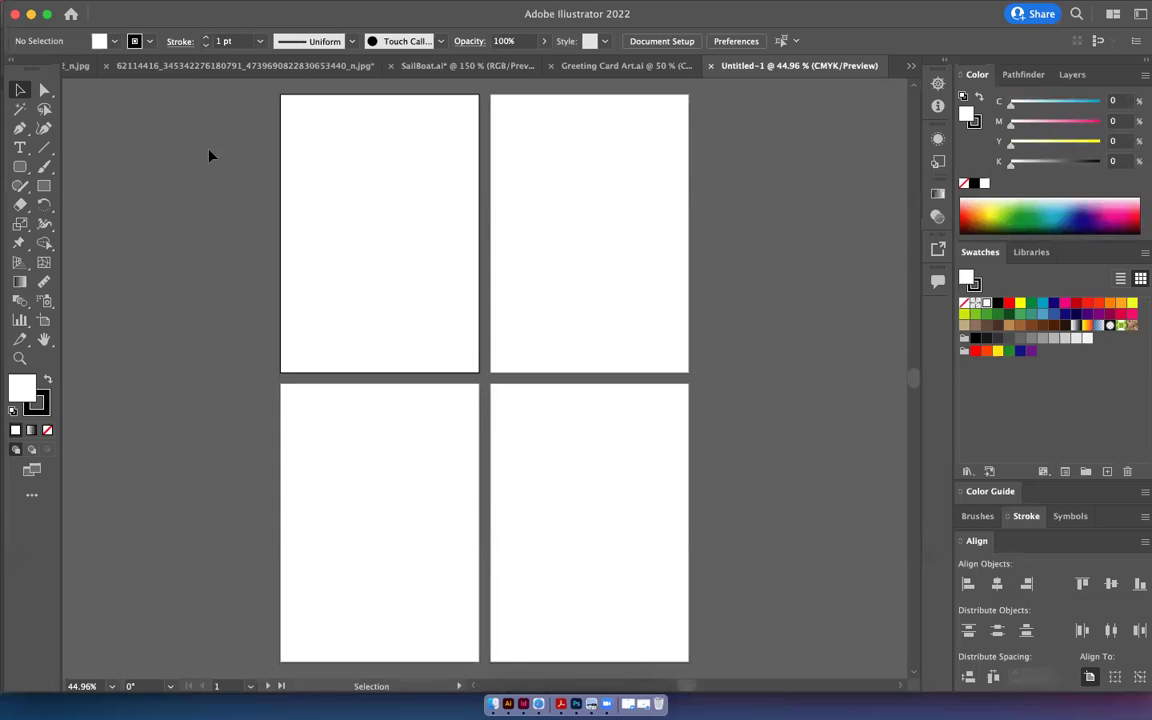
Draw a light-blue rectangle covering the top-right artboard.
click(43, 187)
click(1057, 199)
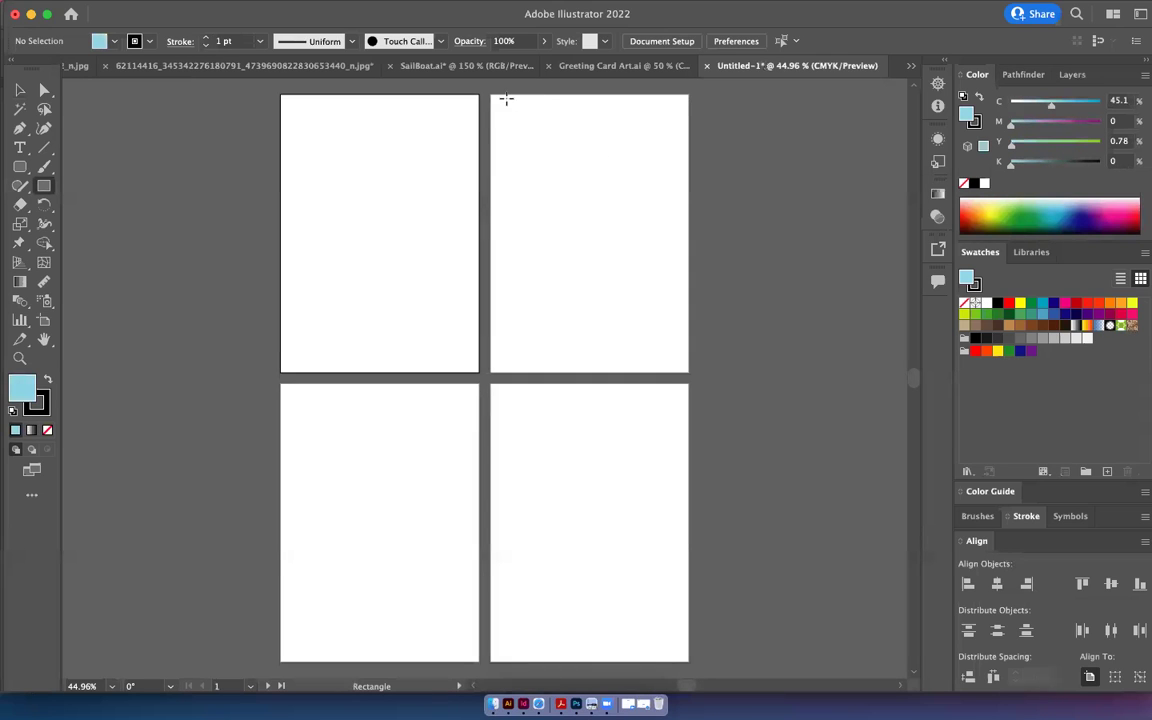
drag(490, 97, 688, 372)
Copy the navy sailboat from SailBoat.ai and paste it centred on the light-blue panel.
click(418, 66)
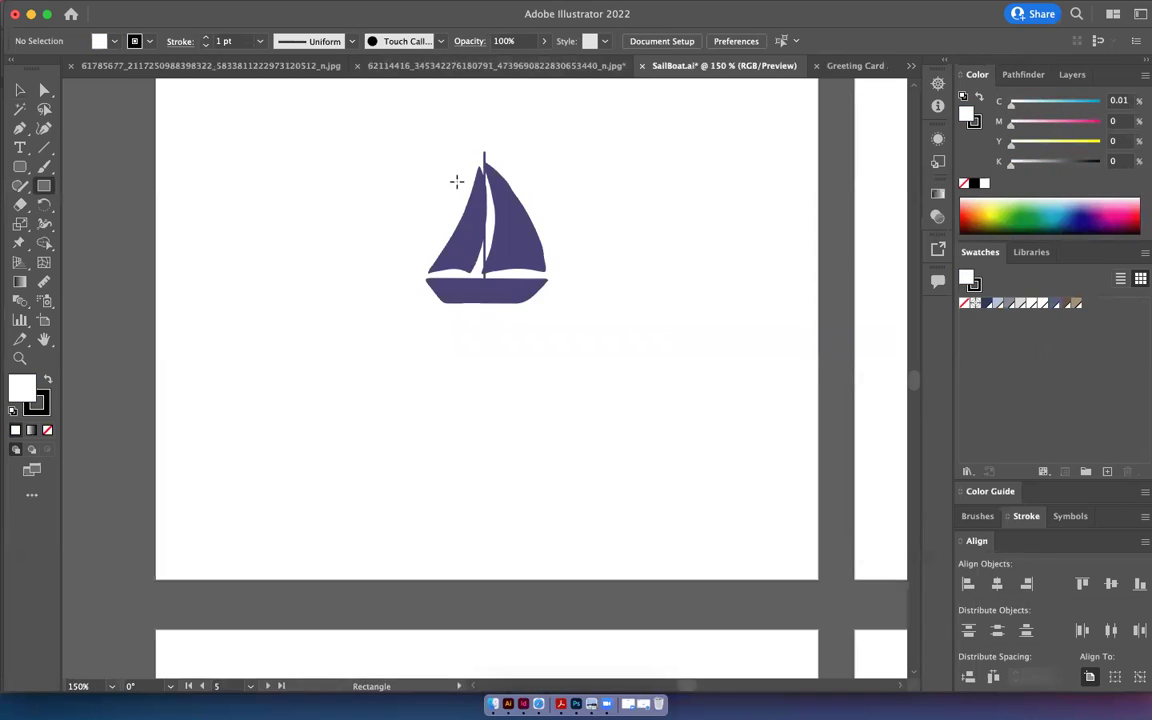
click(18, 90)
drag(437, 155, 535, 322)
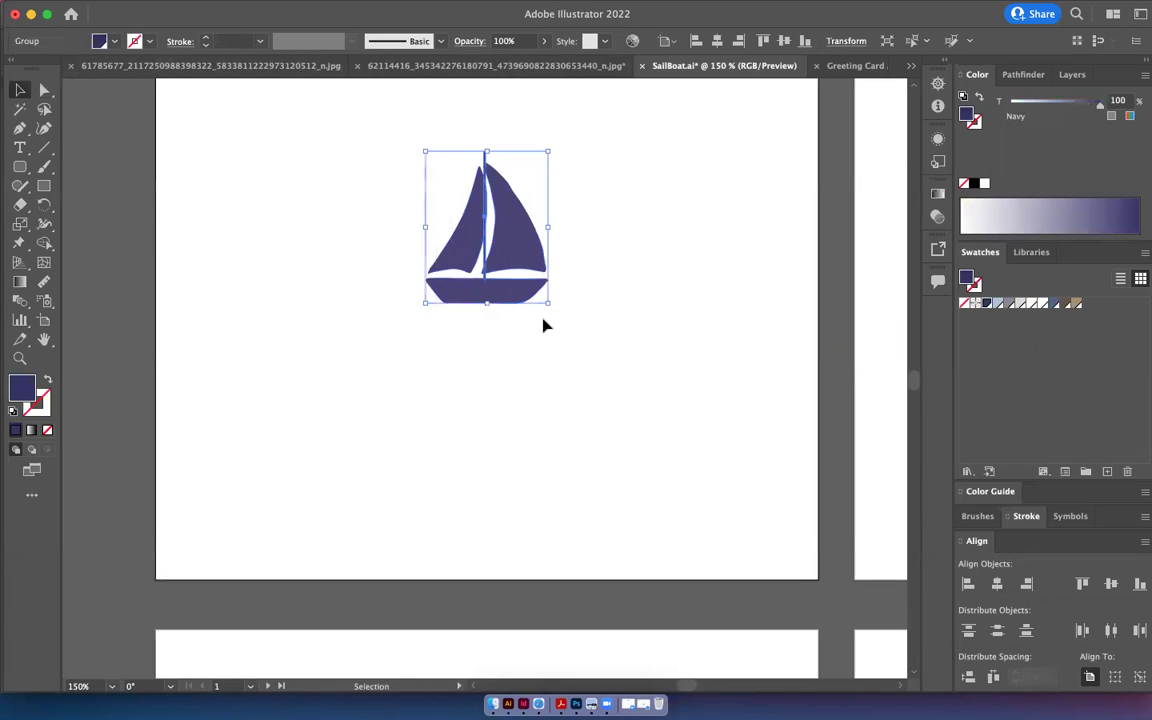
click(848, 66)
click(911, 66)
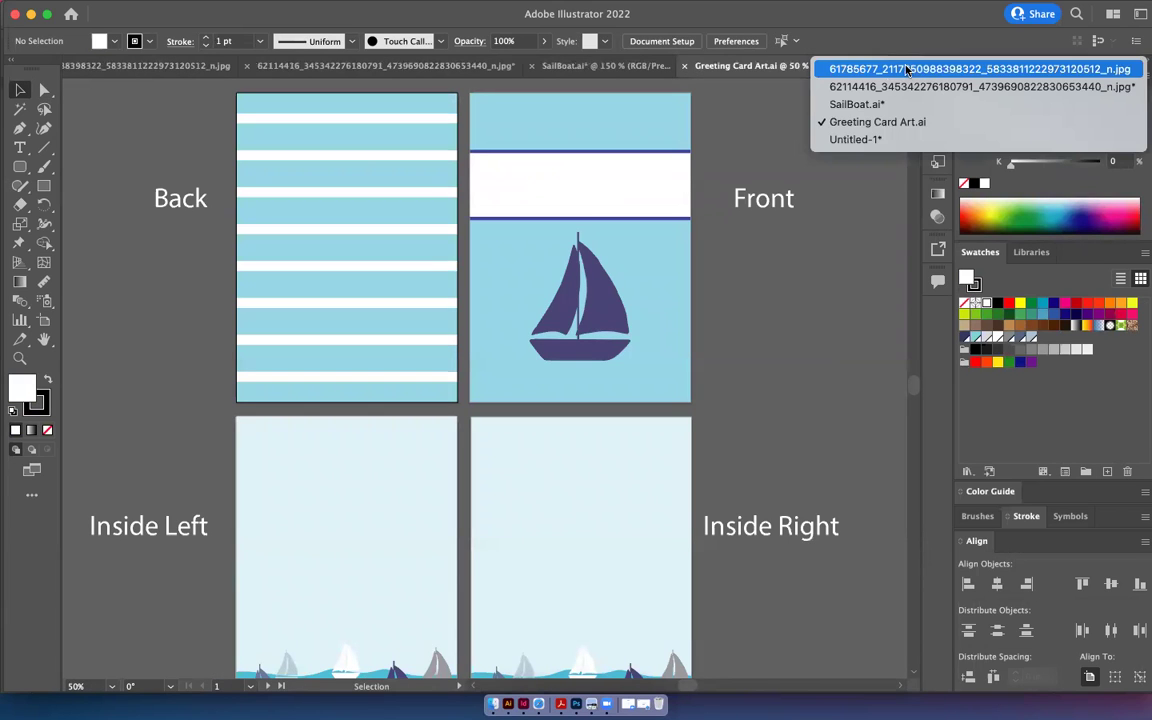
click(866, 140)
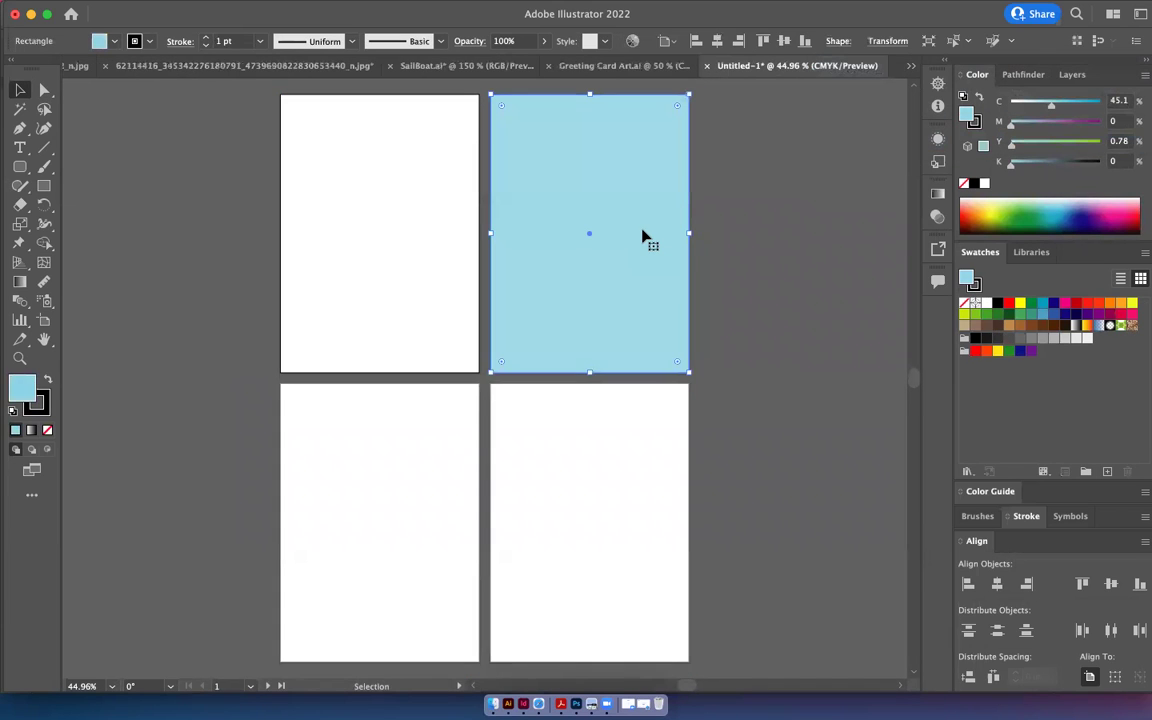
key(super+v)
drag(500, 380, 607, 263)
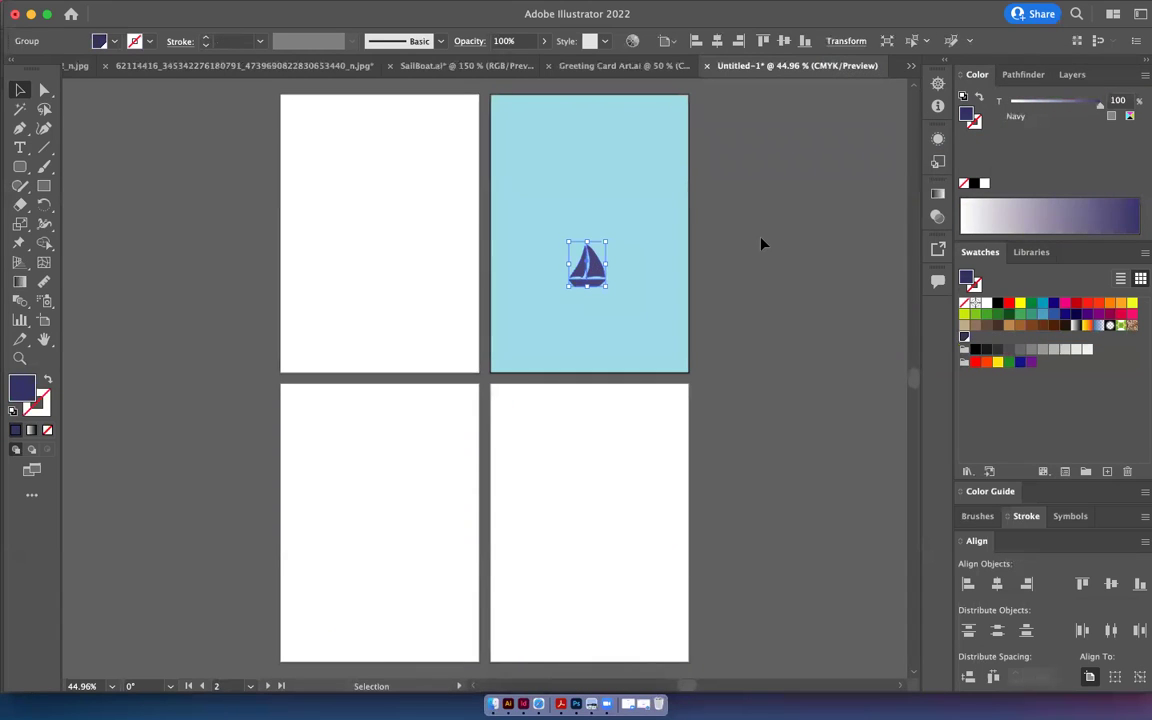
click(761, 244)
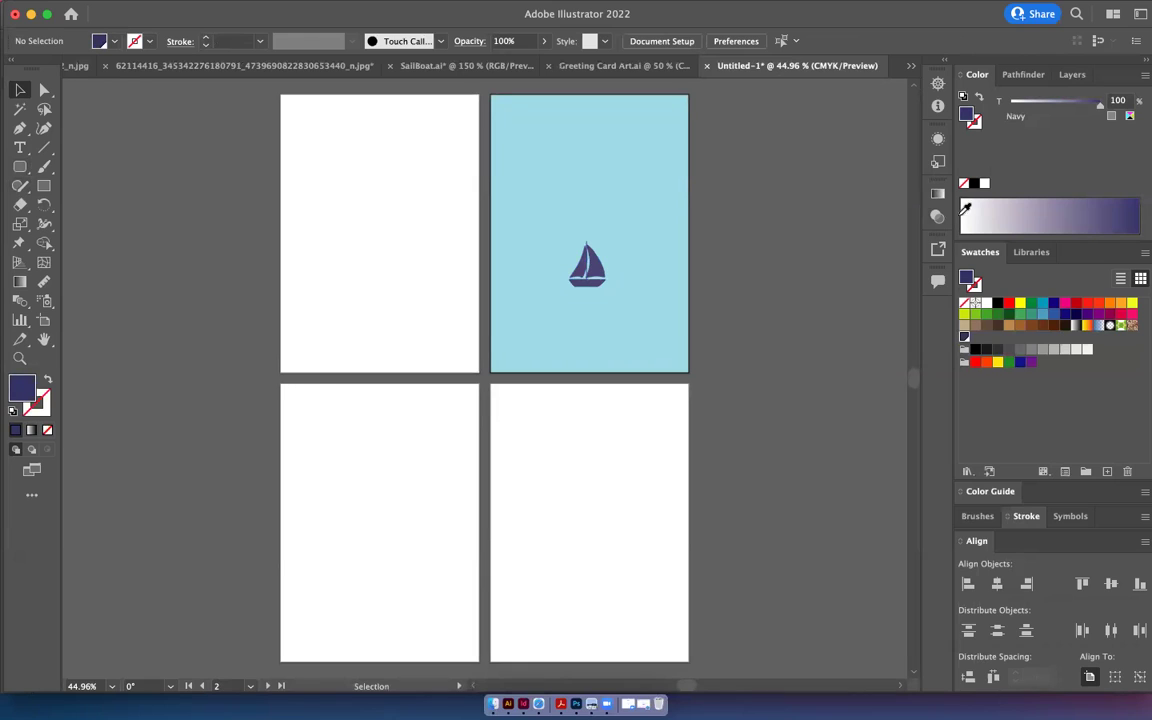
Add a white rectangle band across the upper panel, aligned with the panel's left edge.
click(984, 184)
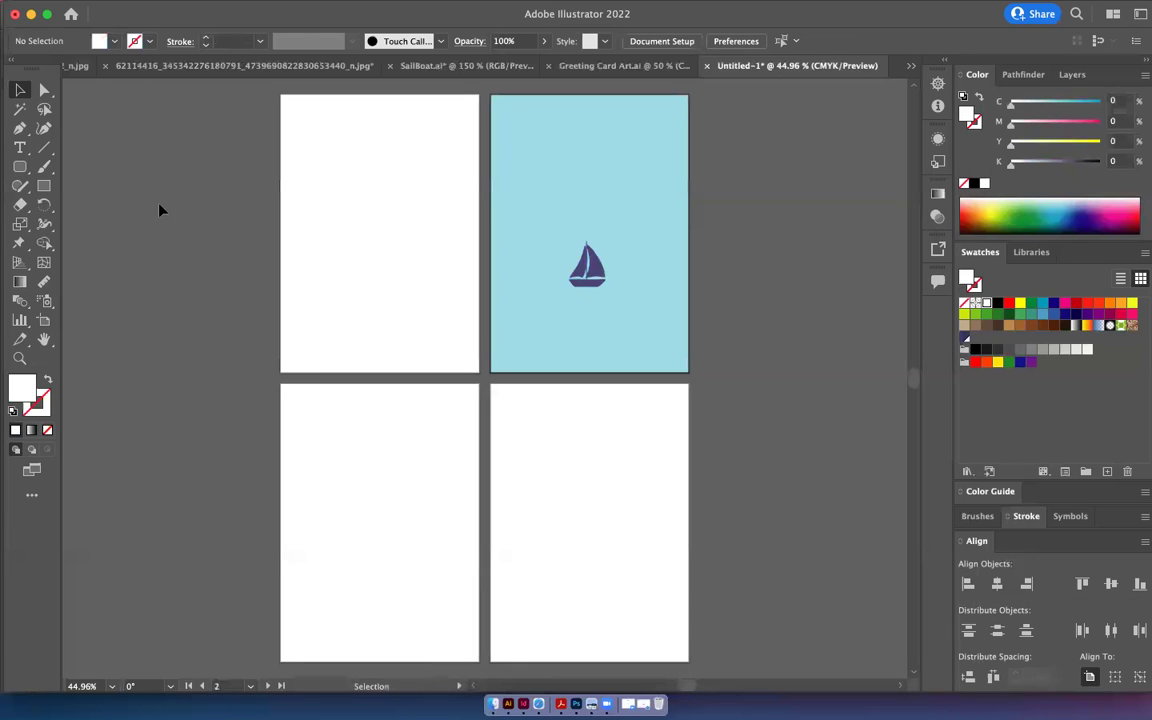
click(45, 186)
drag(490, 172, 688, 210)
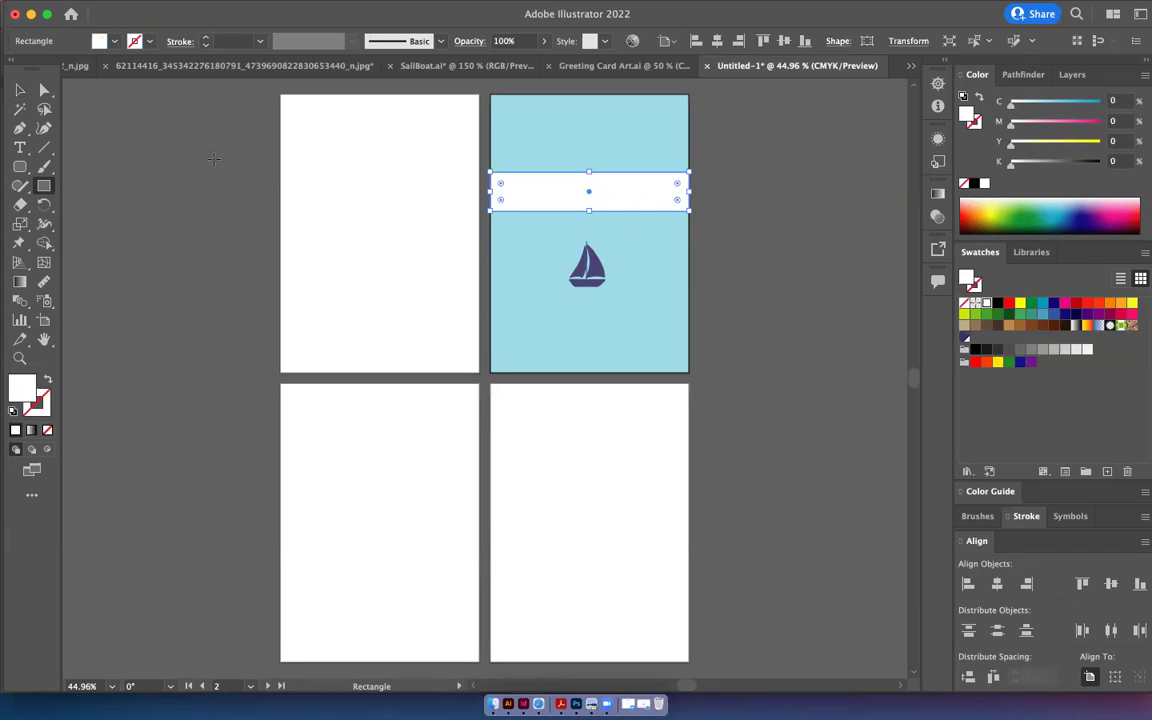
key(v)
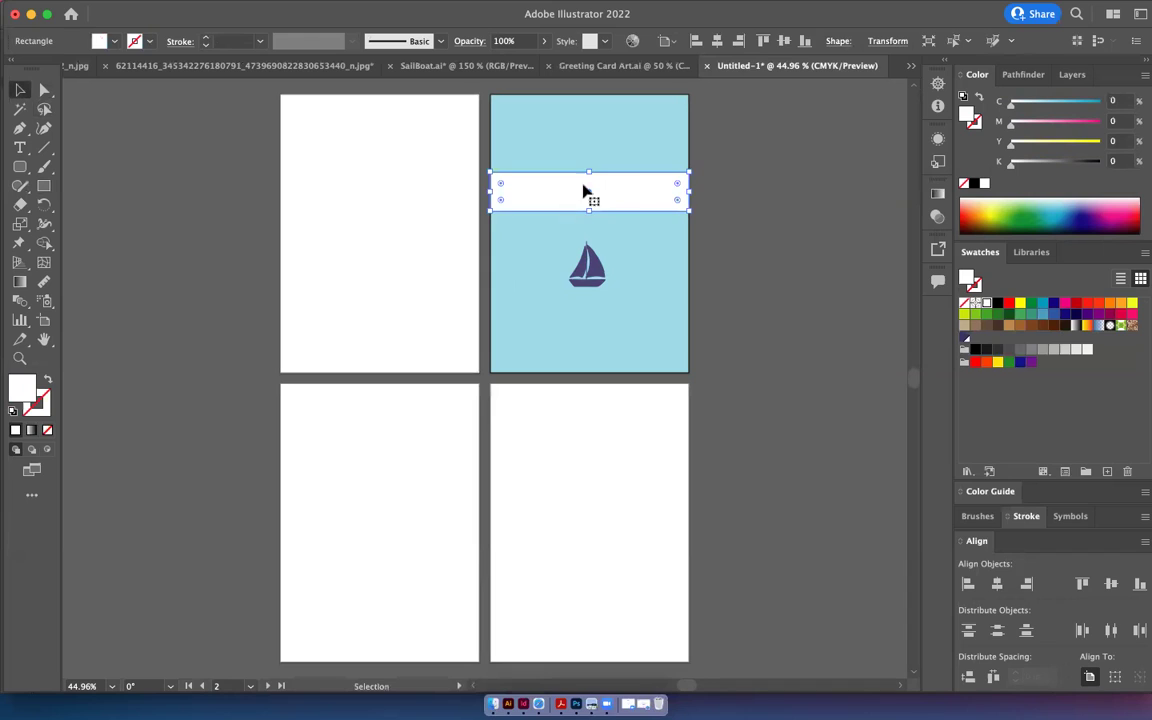
click(724, 232)
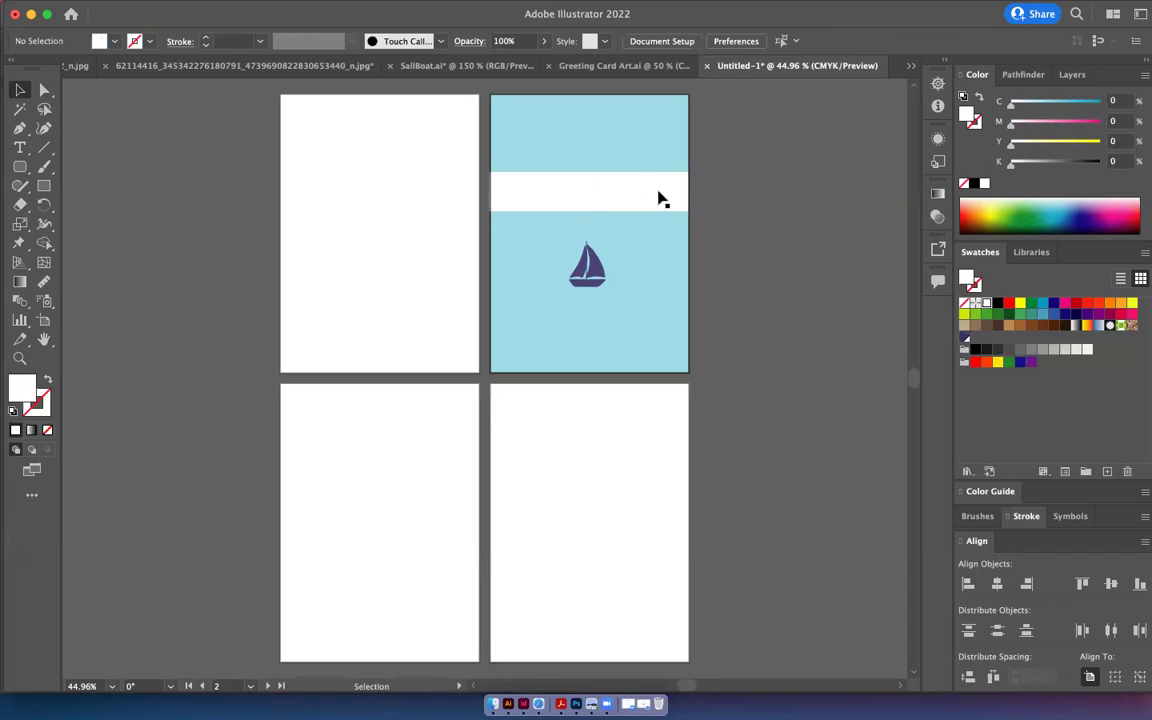
click(612, 190)
drag(490, 192, 492, 191)
click(774, 194)
In Greeting Card Art.ai, draw a blue rectangle beside Inside Right and erase a wavy top edge.
click(600, 66)
scroll(527, 314, down, 2)
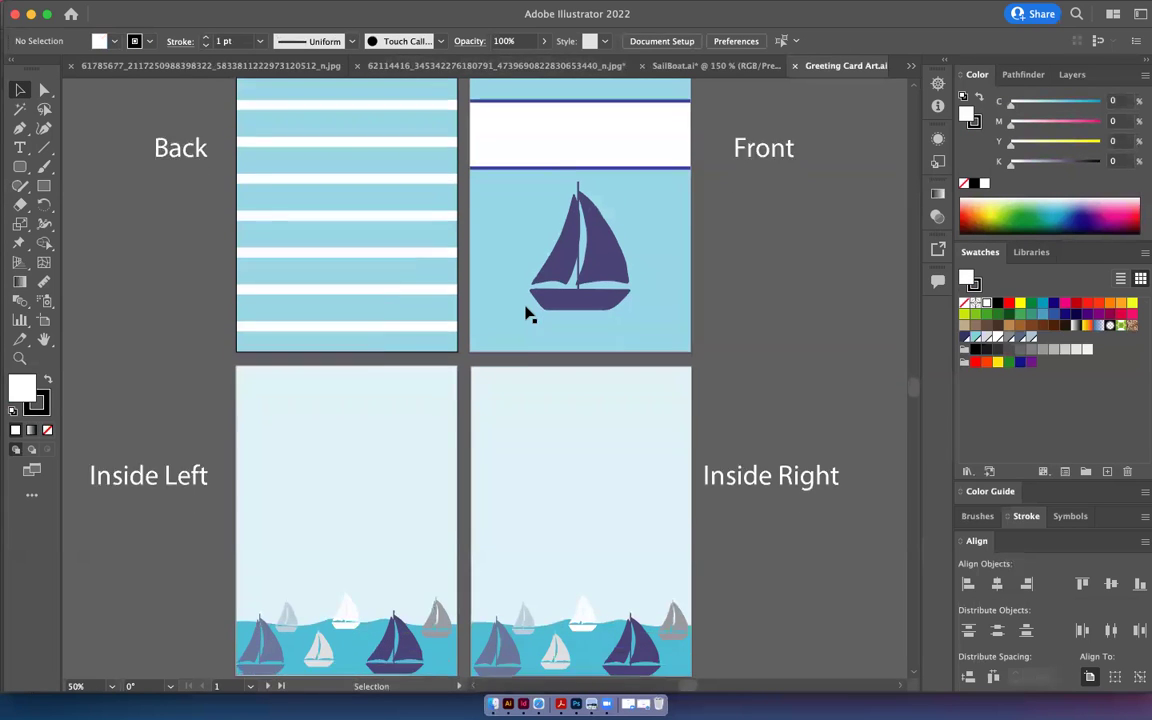
scroll(527, 314, down, 5)
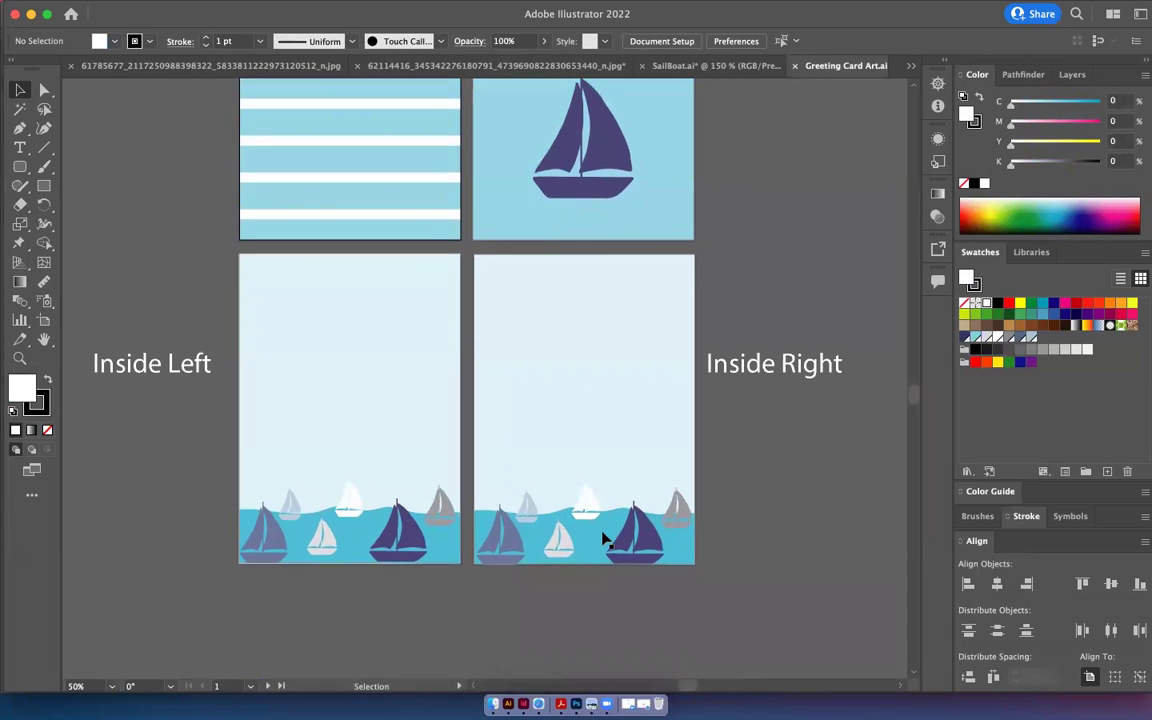
scroll(605, 537, right, 5)
click(487, 518)
click(45, 186)
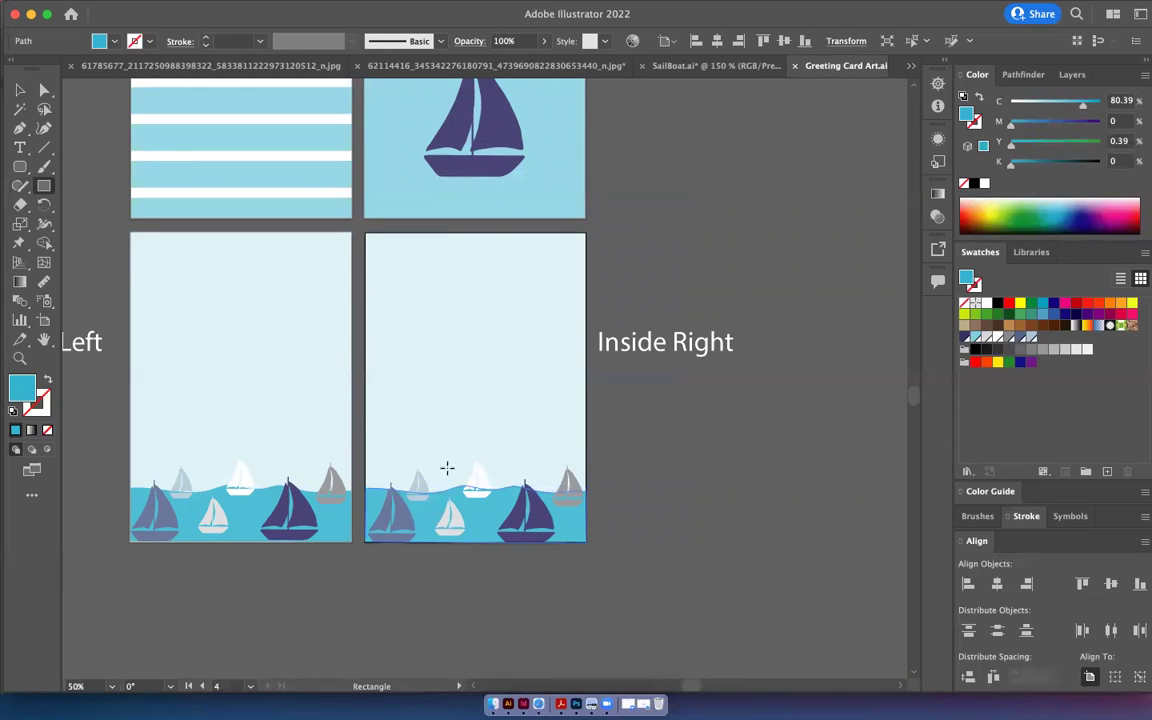
drag(632, 491, 885, 543)
click(20, 203)
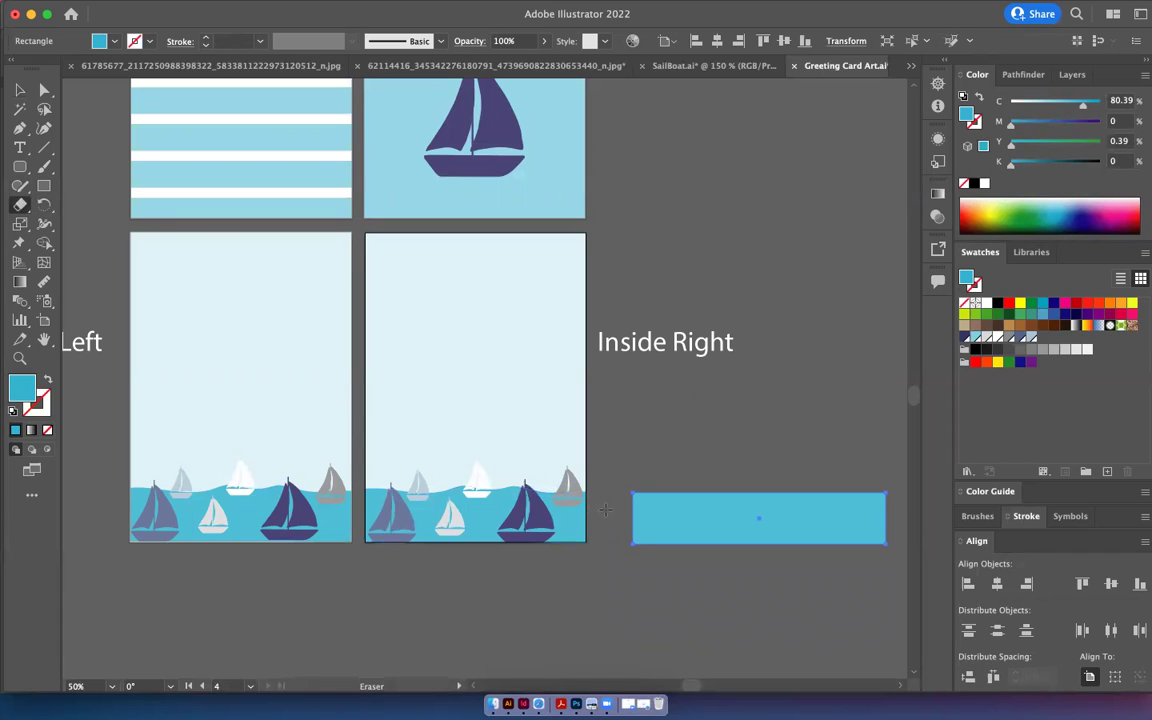
mouse_move(608, 510)
mouse_down()
mouse_move(690, 489)
mouse_move(895, 501)
mouse_move(818, 488)
mouse_up()
Copy the small grey sailboat and move the copy onto the new wave.
click(19, 89)
click(470, 453)
click(566, 485)
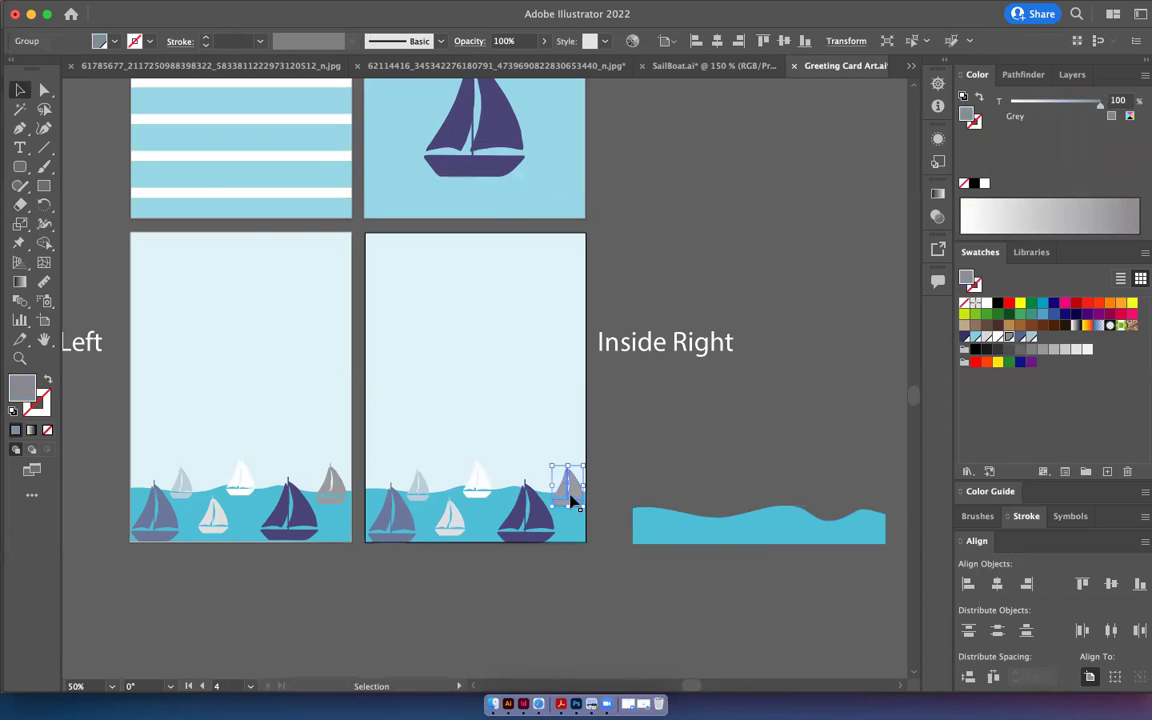
key(super+c)
key(super+v)
drag(491, 386, 785, 505)
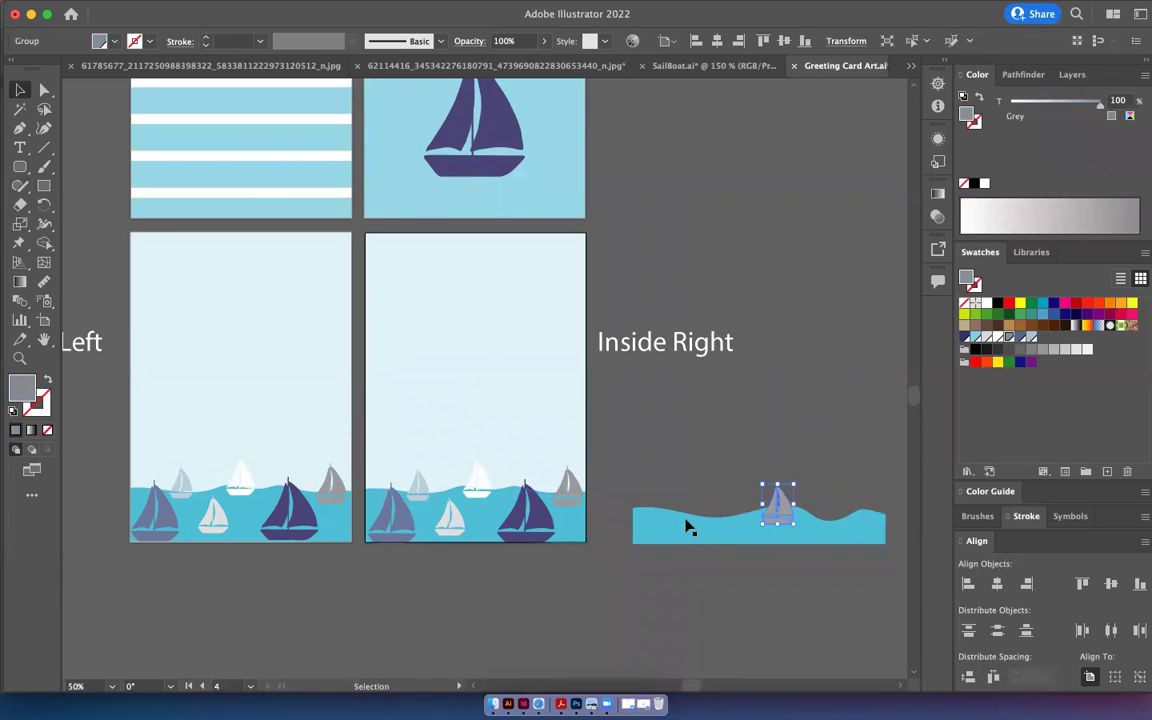
Duplicate the navy sailboat onto the wave, then send the grey sailboat to back and nudge it up.
click(547, 527)
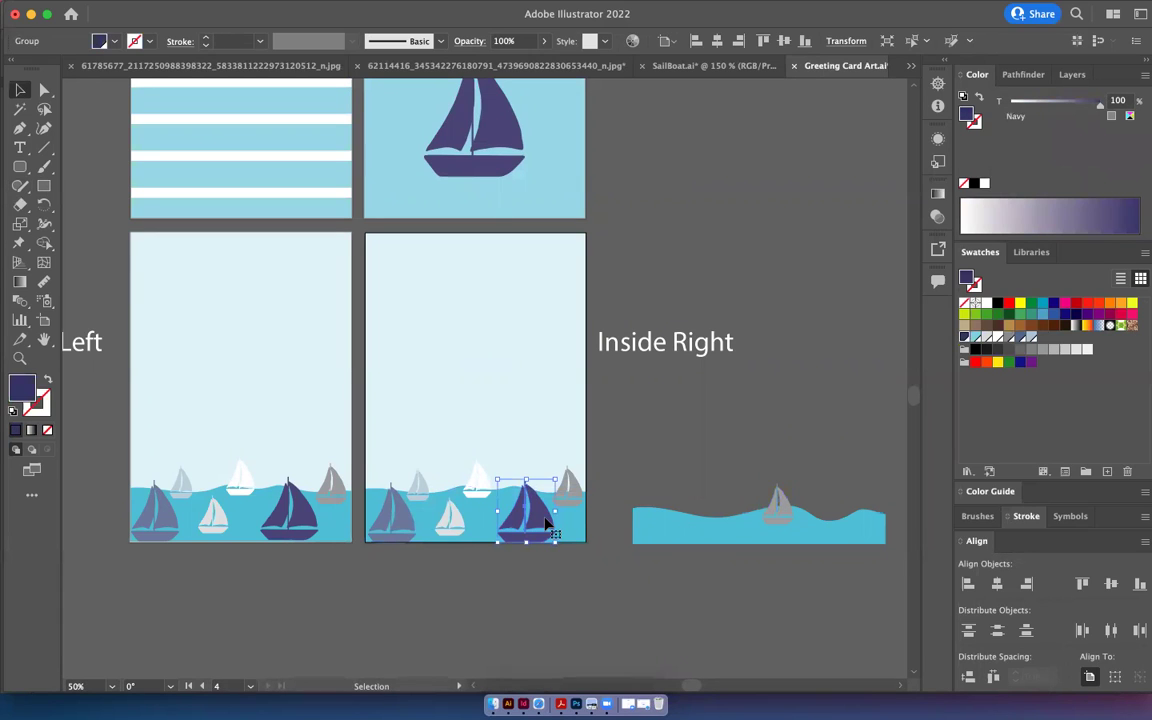
drag(547, 527, 683, 536)
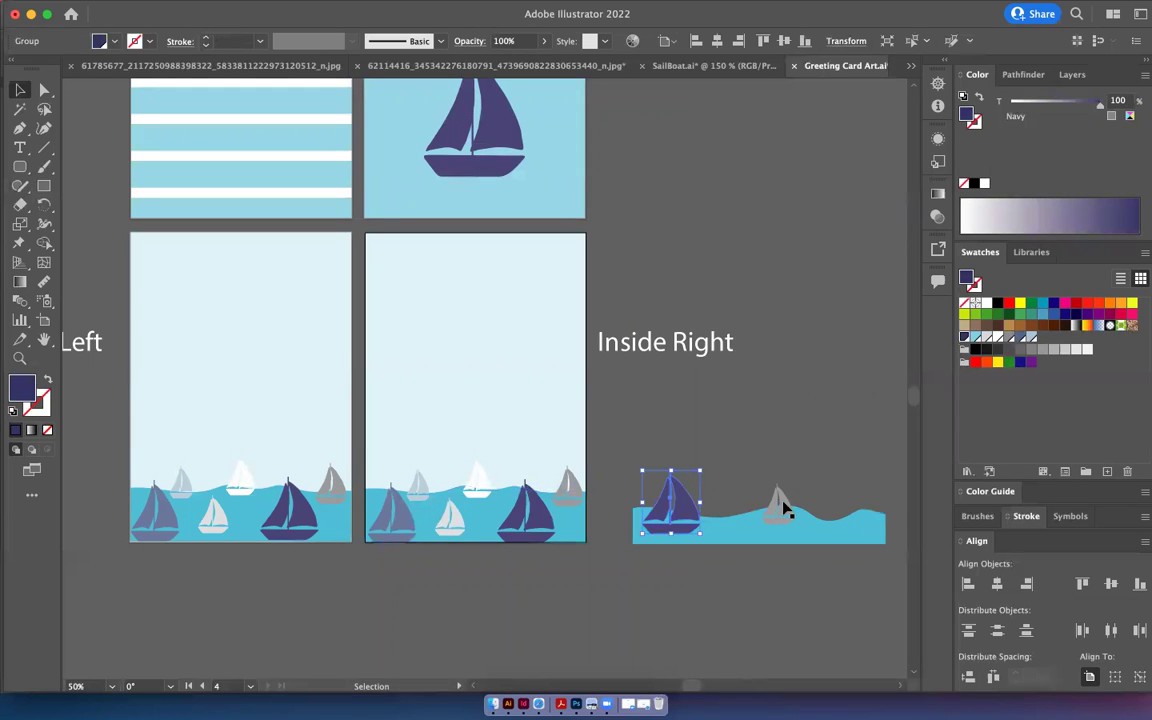
mouse_move(782, 504)
mouse_down()
mouse_move(782, 468)
mouse_move(780, 500)
mouse_up()
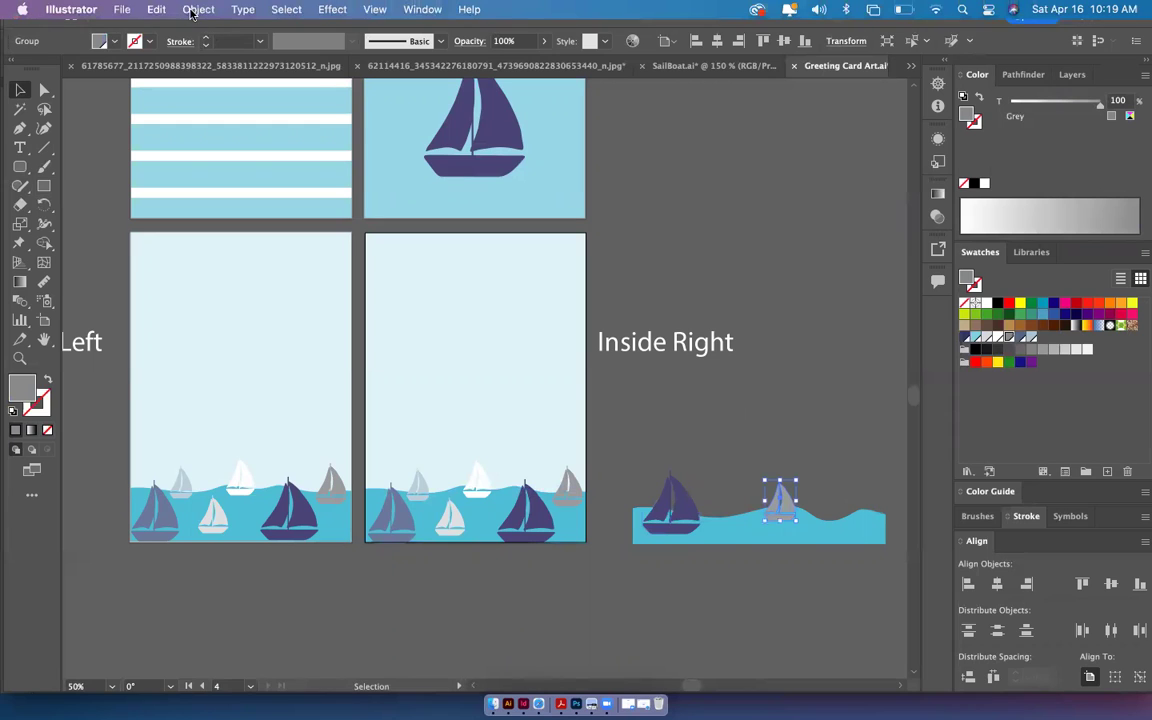
click(195, 10)
mouse_move(200, 50)
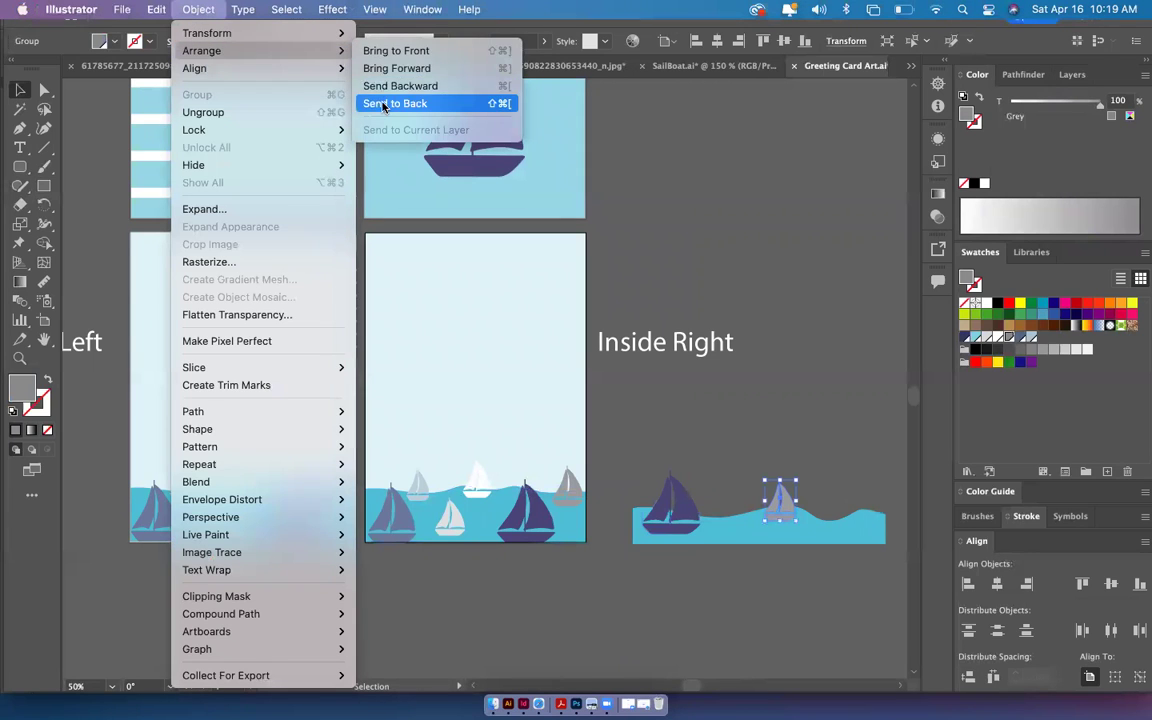
click(383, 104)
click(841, 368)
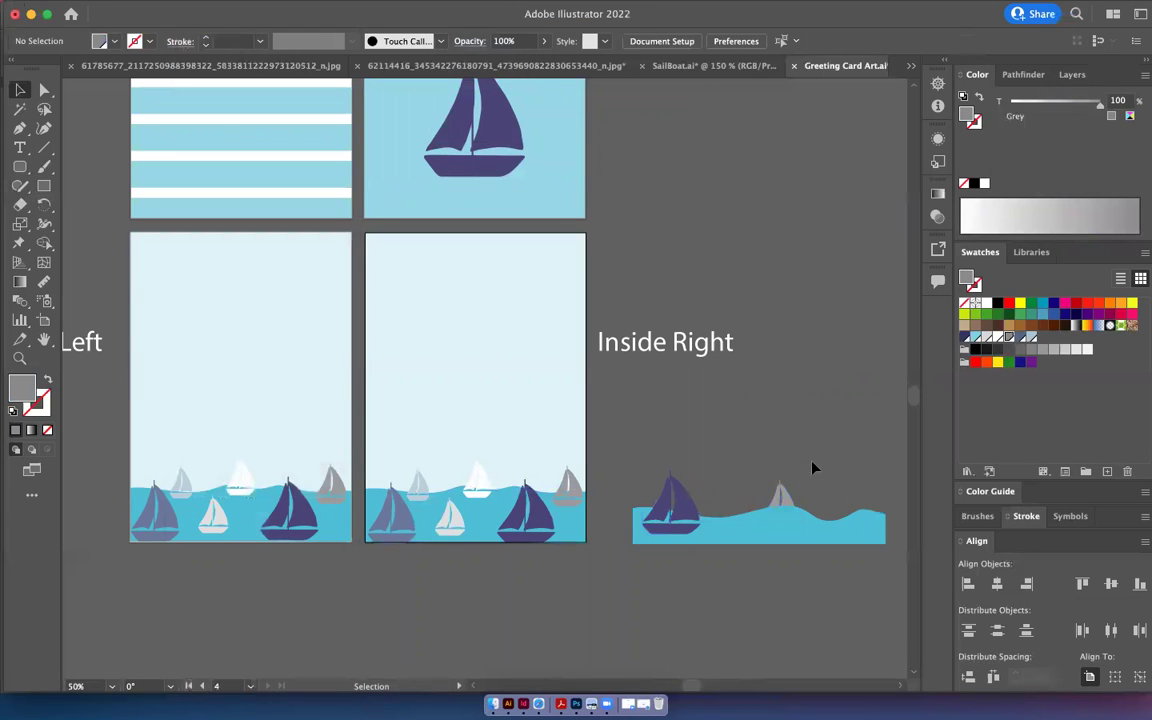
drag(782, 495, 790, 485)
click(788, 512)
scroll(530, 442, left, 5)
scroll(530, 440, up, 6)
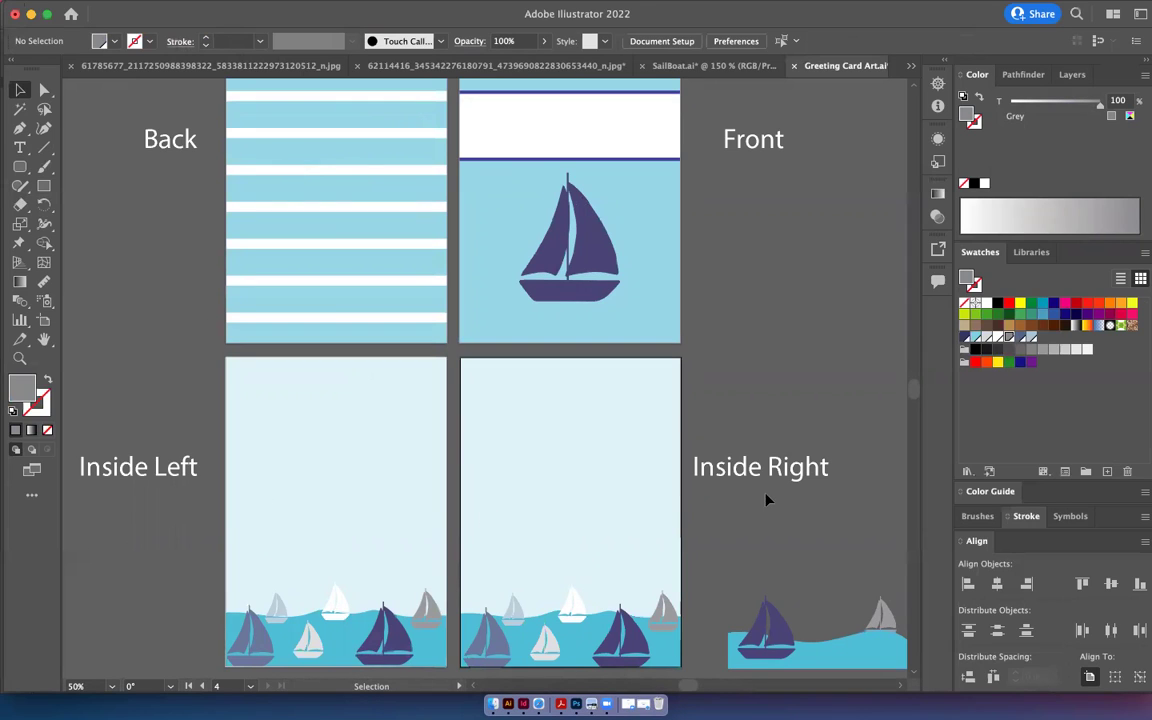
mouse_move(224, 9)
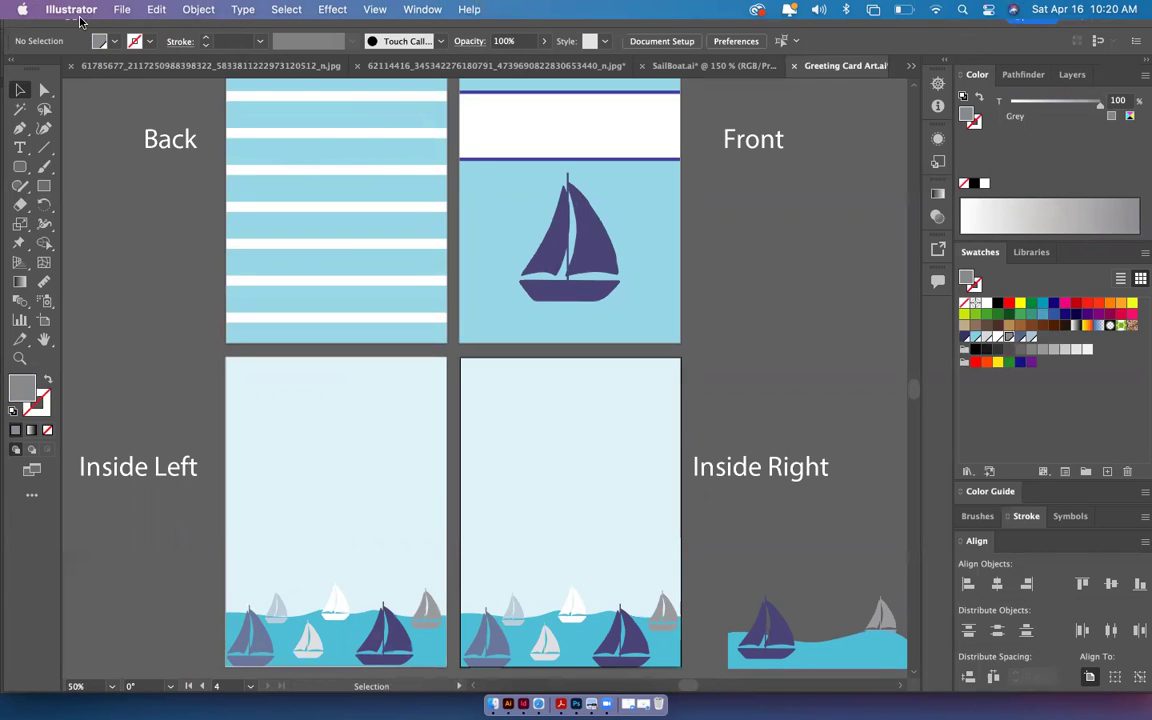
Hide Illustrator and the Art folder, then select the empty right-page frame in InDesign.
key(ctrl+super+f)
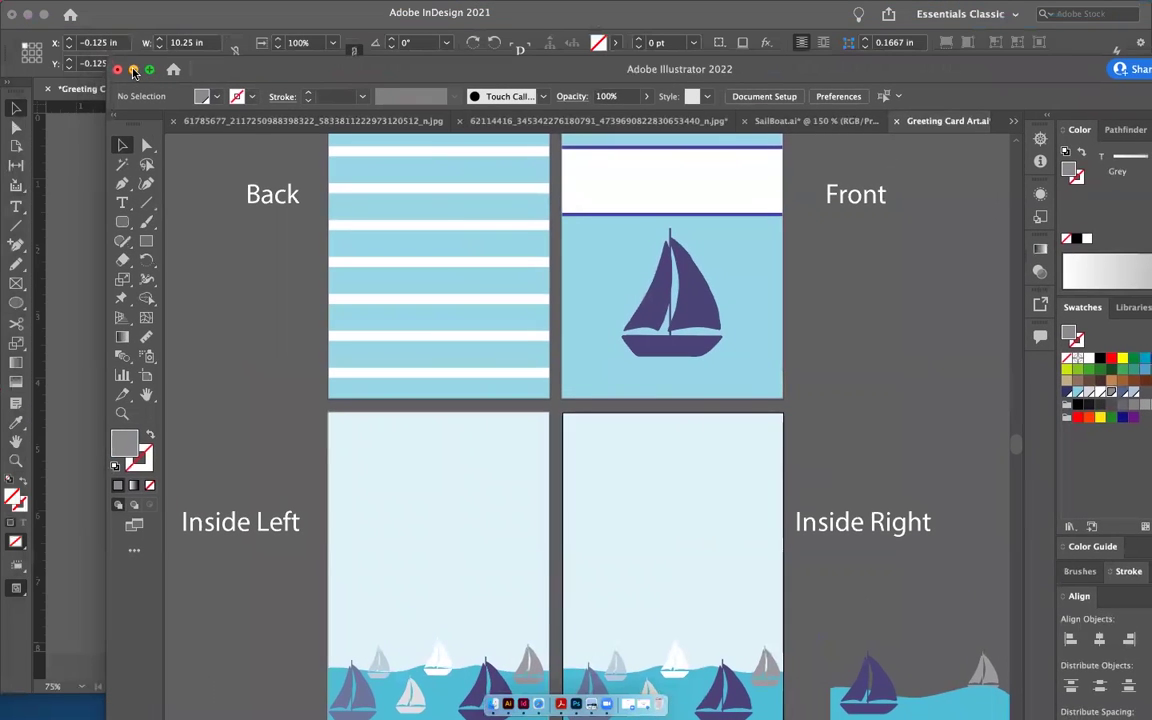
click(134, 71)
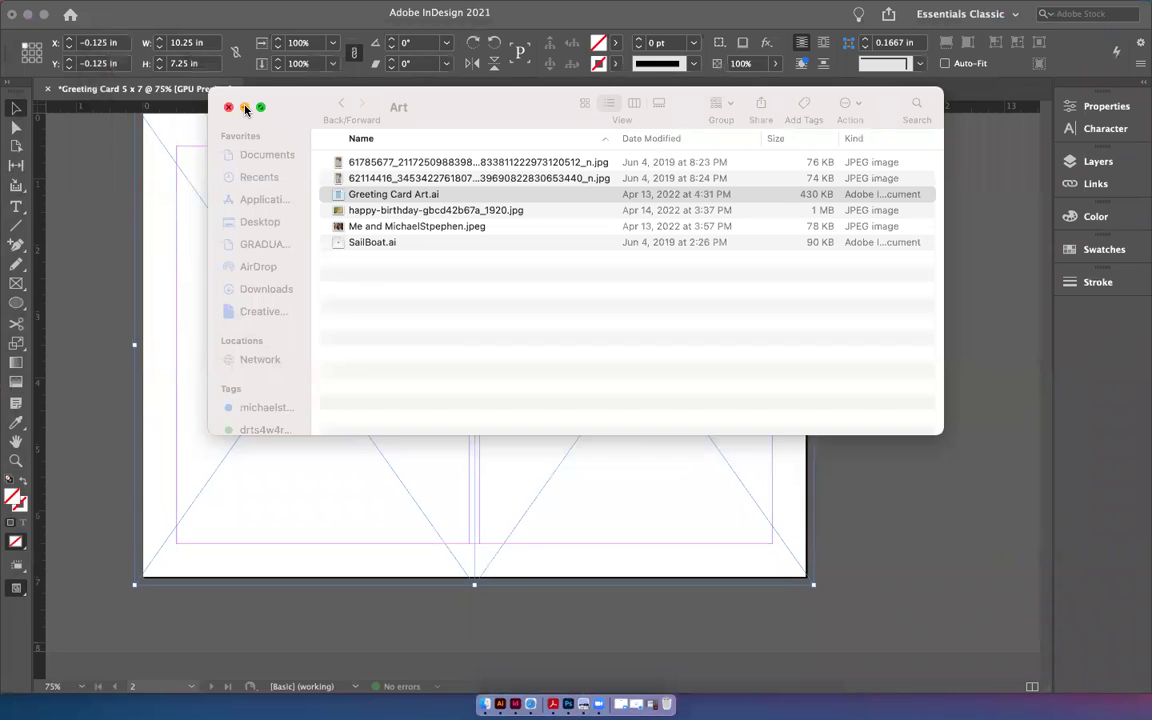
click(244, 107)
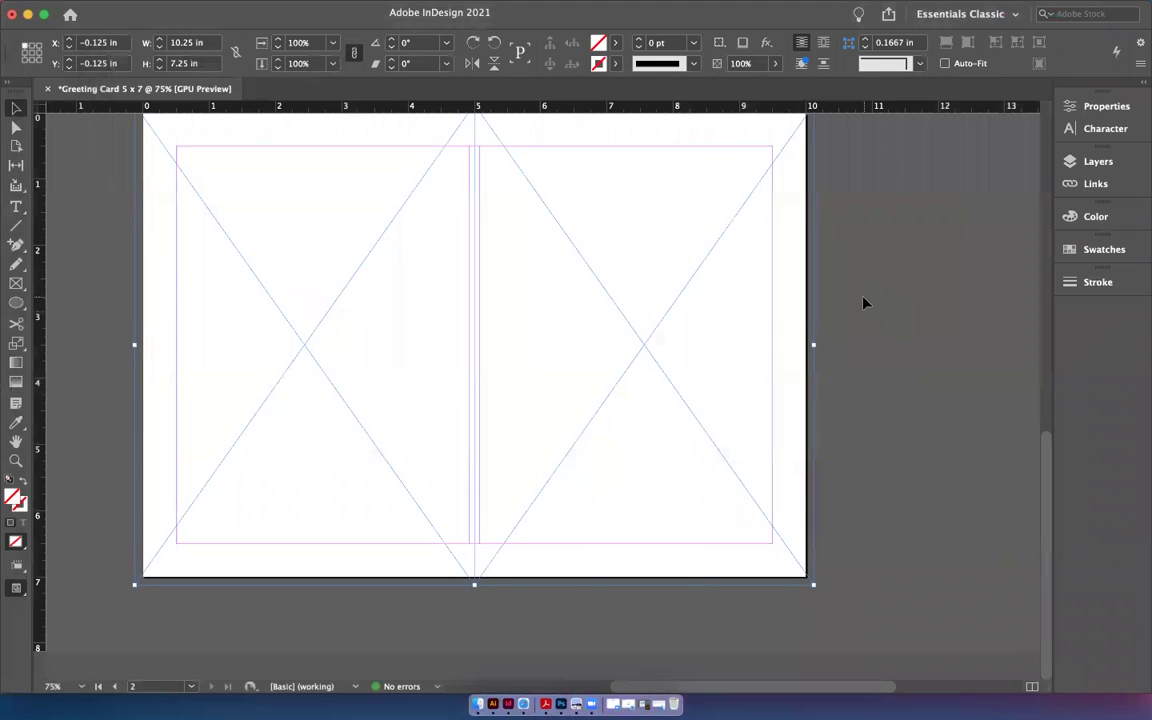
scroll(865, 303, up, 2)
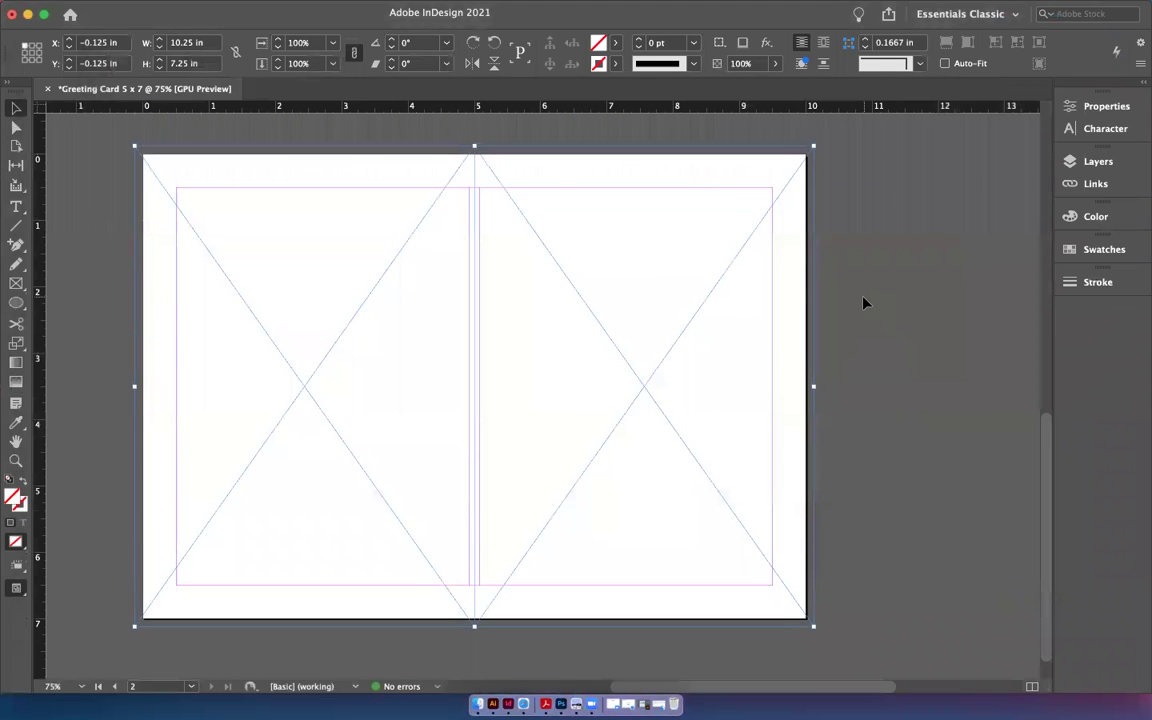
click(779, 245)
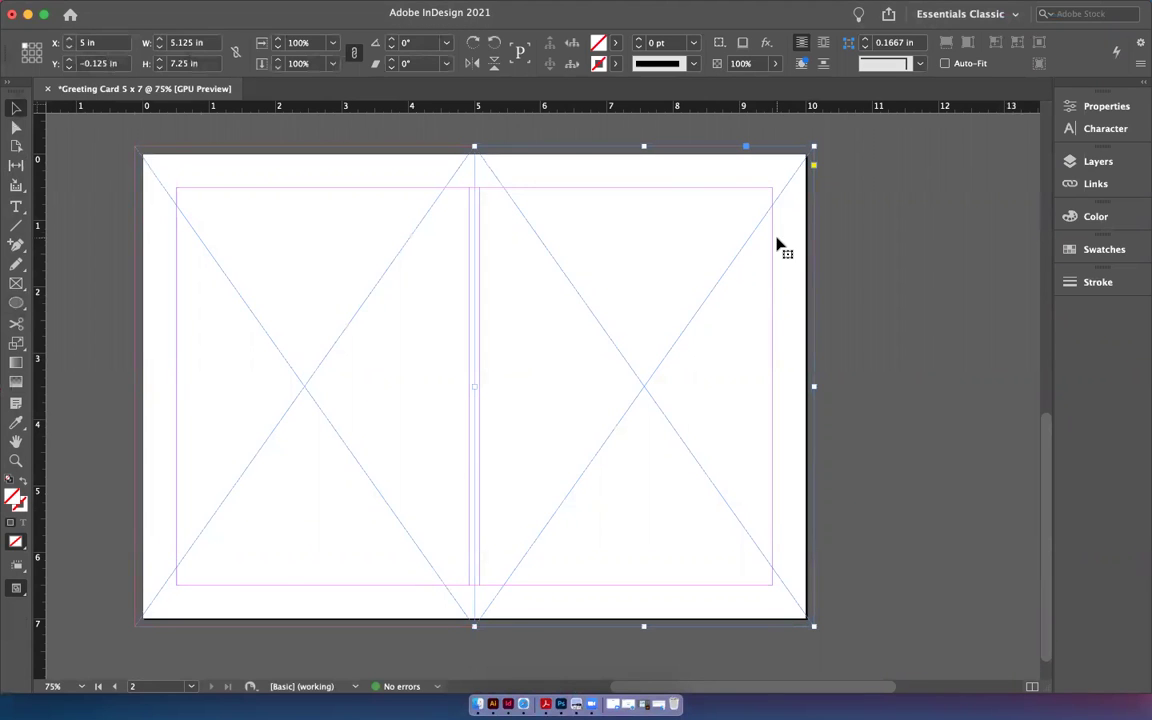
Place the sailboat Front page of Greeting Card Art.ai into the right frame.
mouse_move(25, 8)
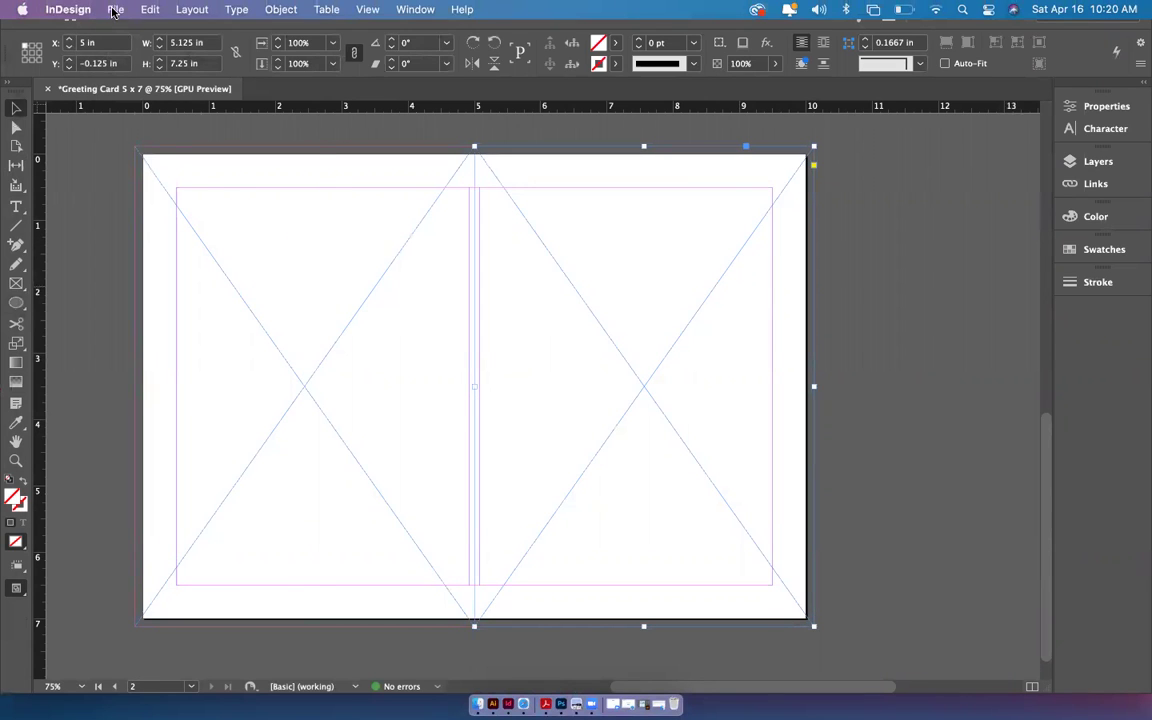
click(114, 10)
click(113, 244)
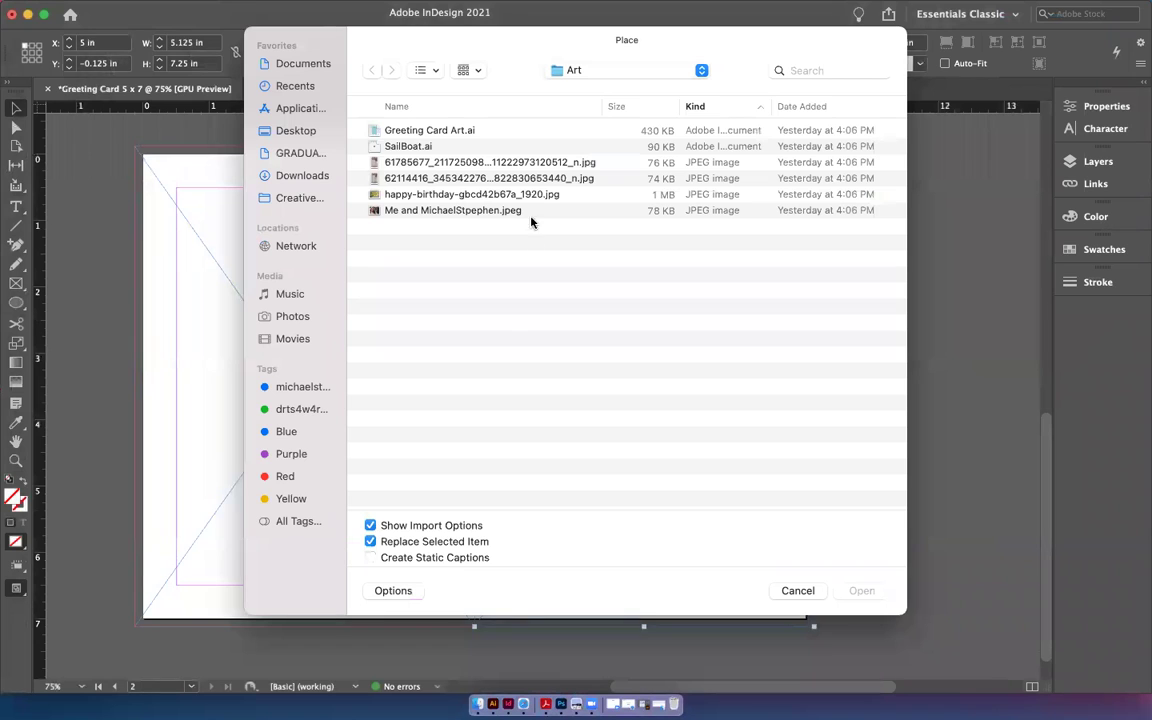
double_click(468, 130)
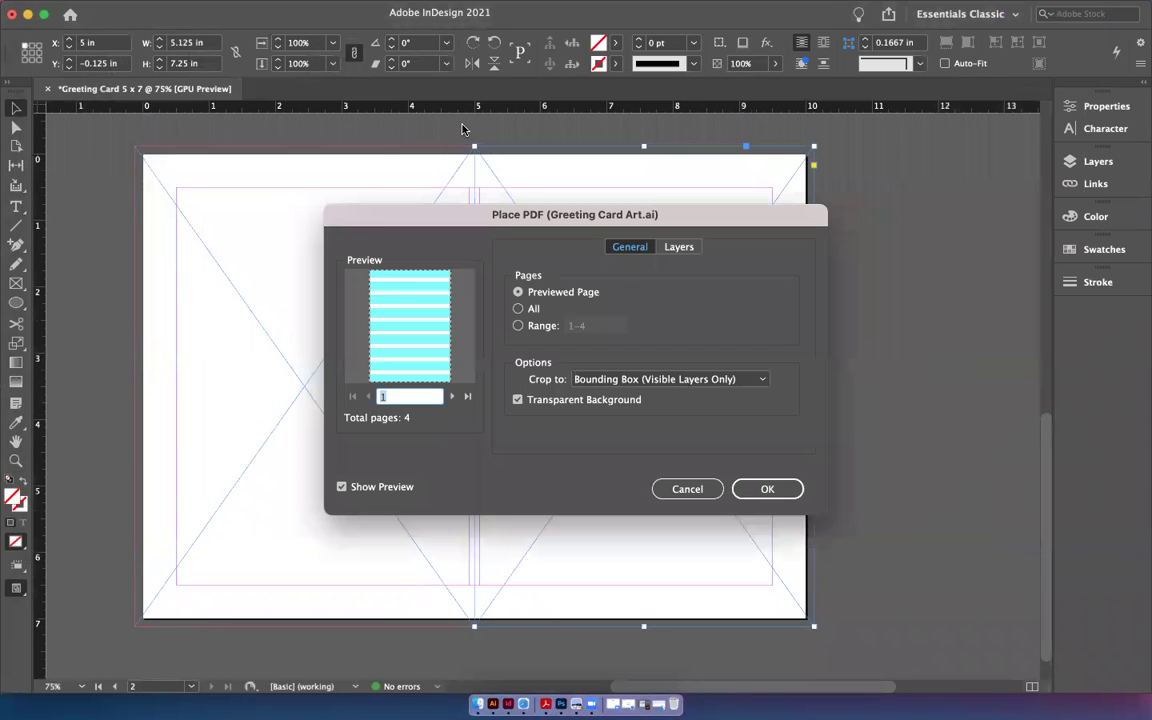
click(452, 397)
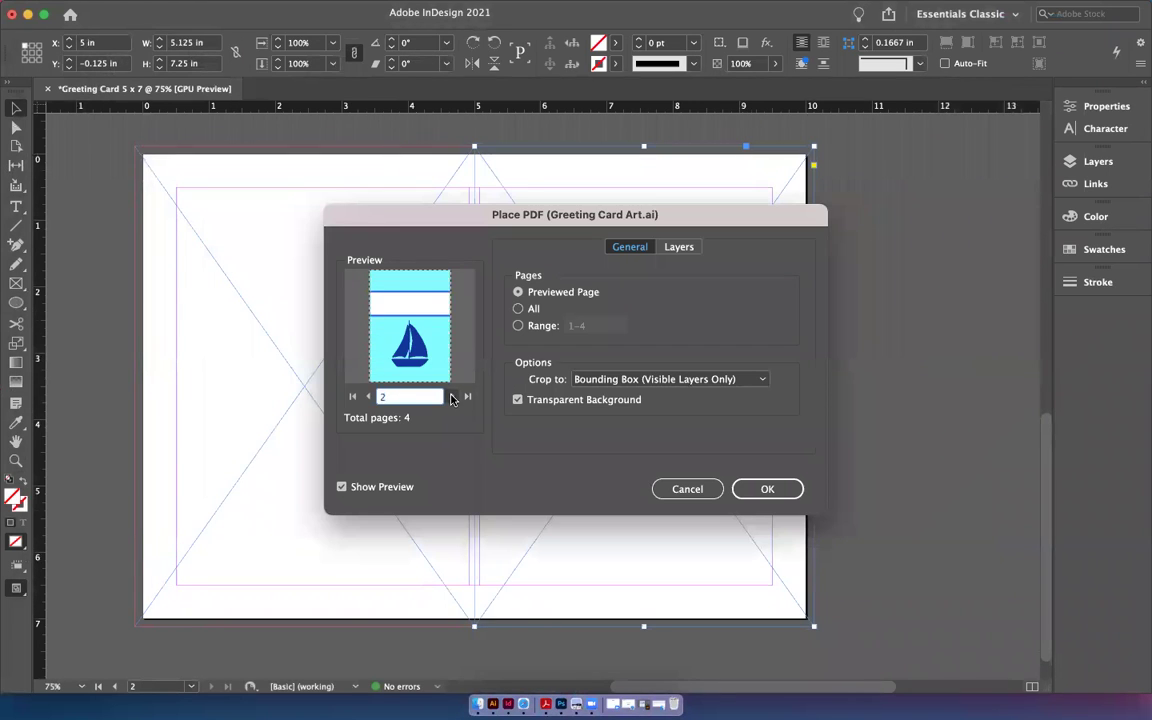
click(452, 397)
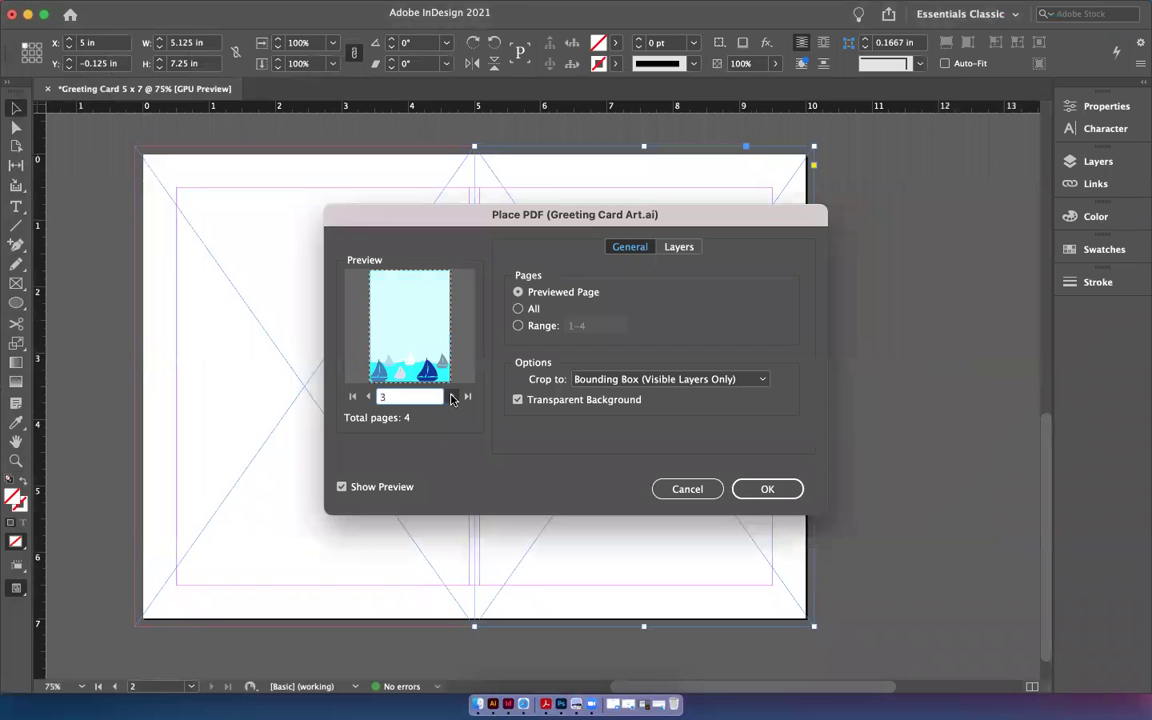
click(368, 397)
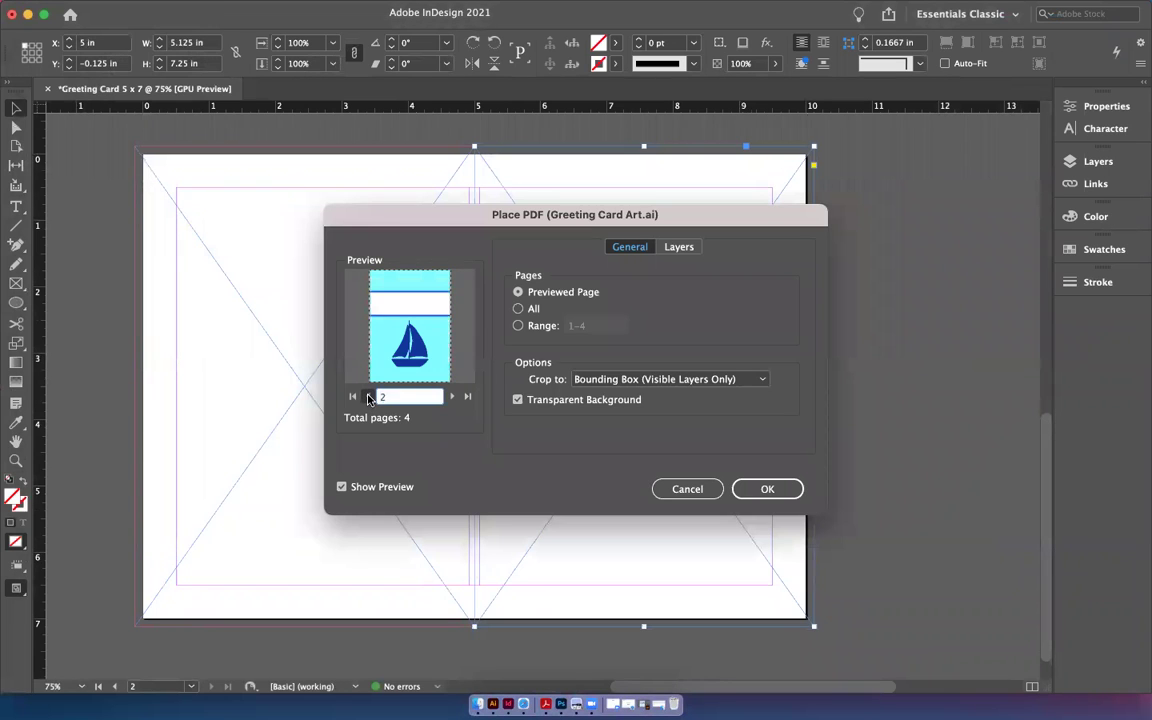
click(764, 489)
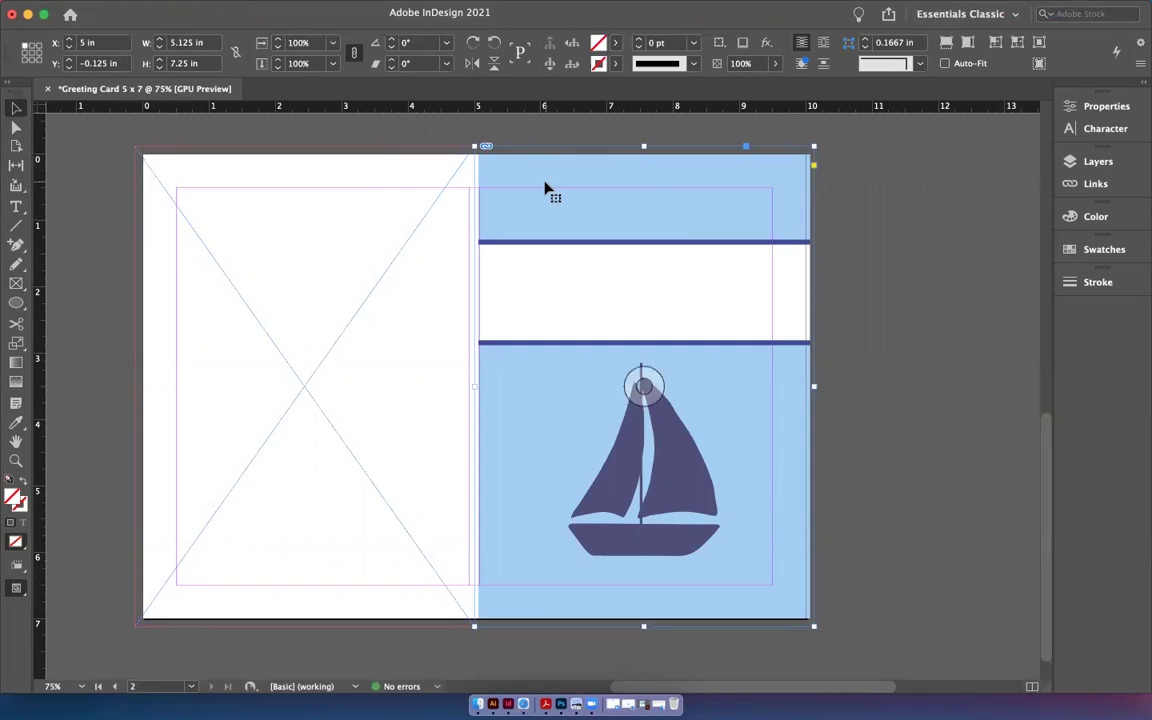
Fit the sailboat artwork to fill its frame proportionally, scaled to 103.6543% out to the bleed.
mouse_move(291, 8)
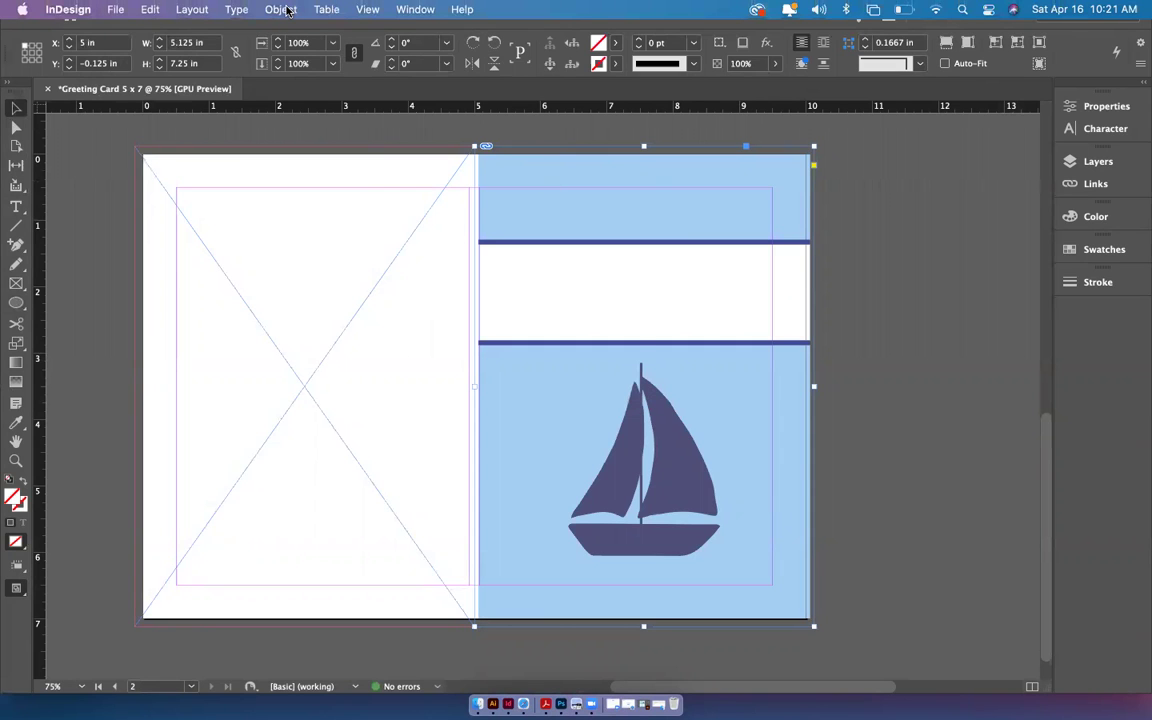
click(613, 192)
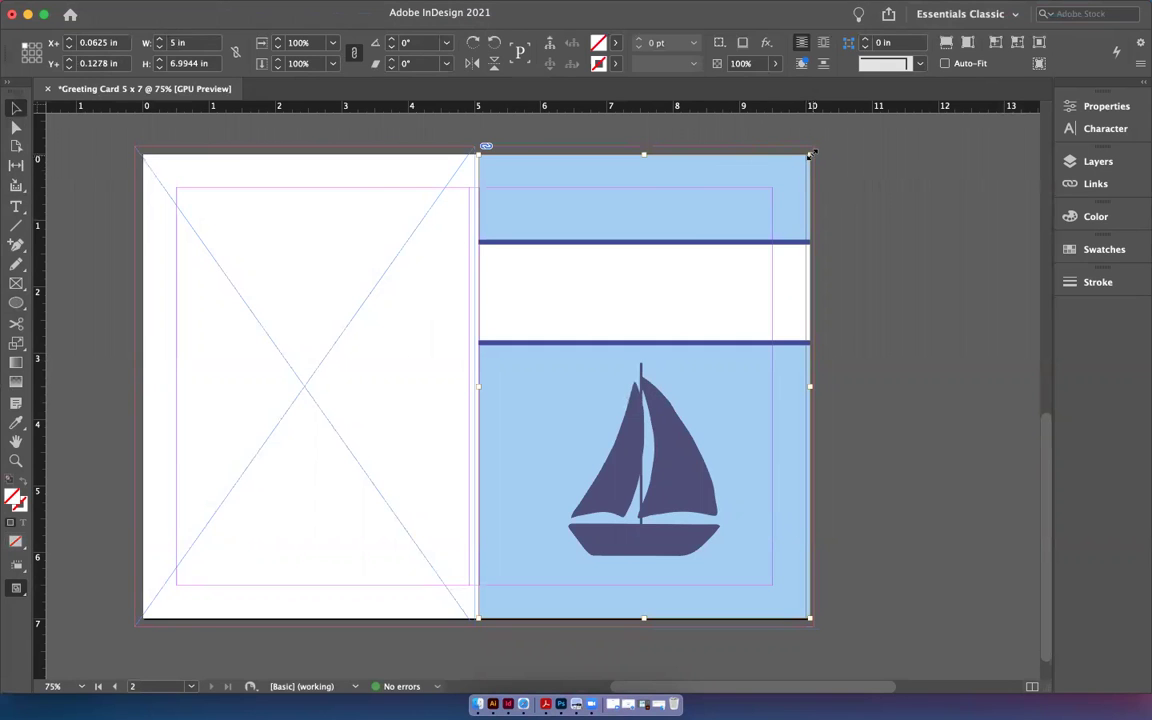
drag(815, 151, 814, 149)
key(super+z)
click(280, 9)
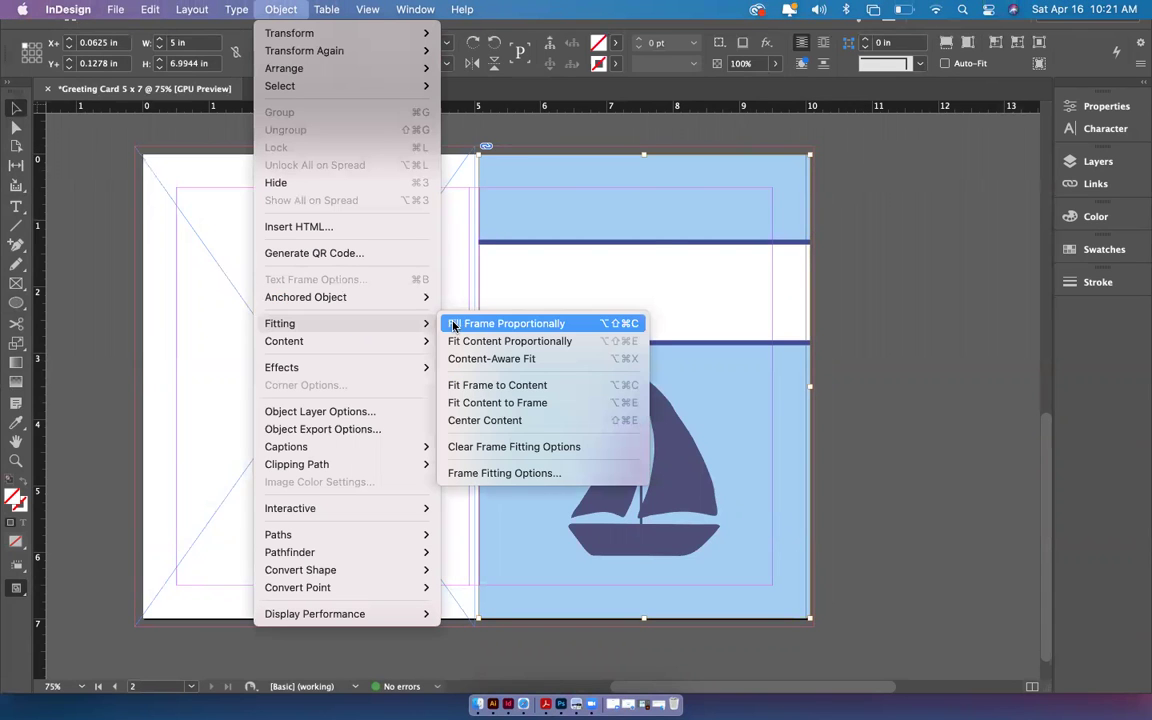
click(460, 325)
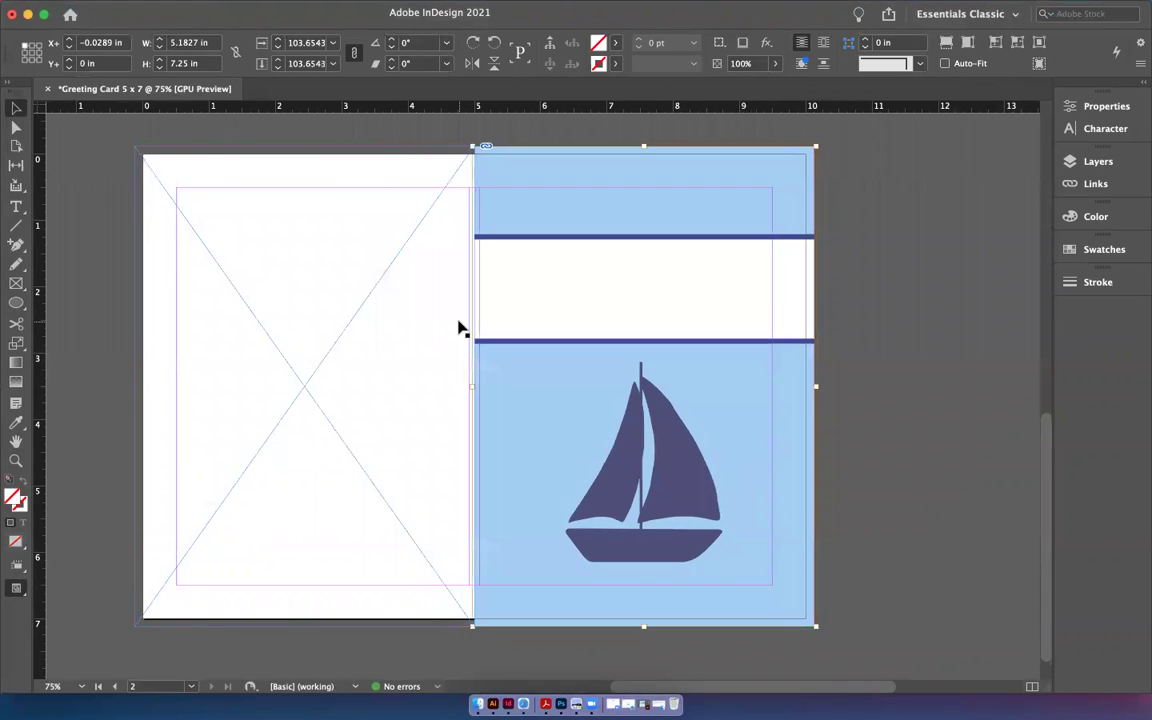
click(890, 316)
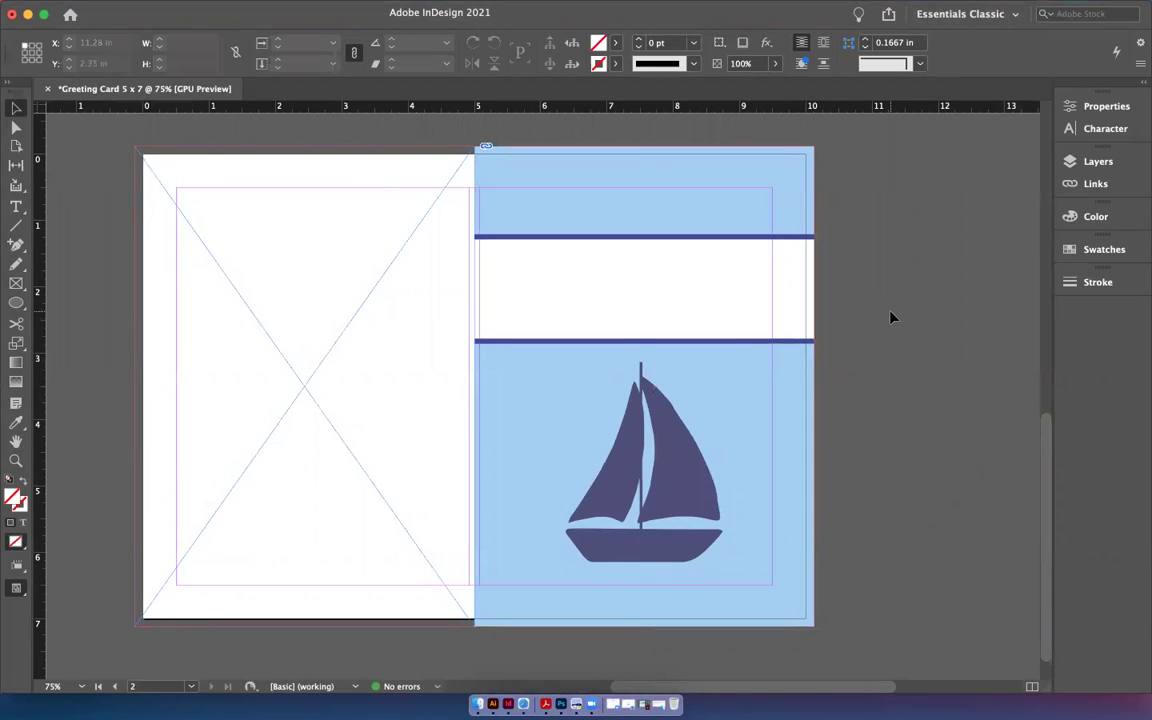
Place the striped back panel of Greeting Card Art.ai into the empty left-page frame.
click(419, 226)
mouse_move(78, 8)
click(115, 9)
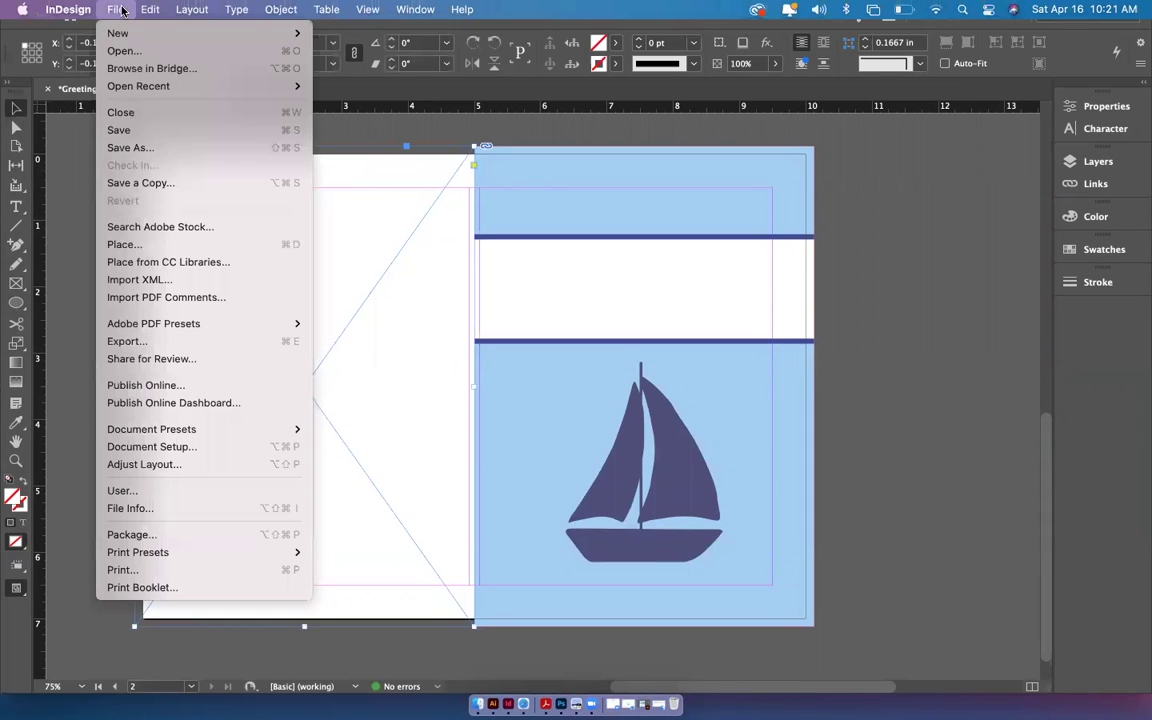
key(super+d)
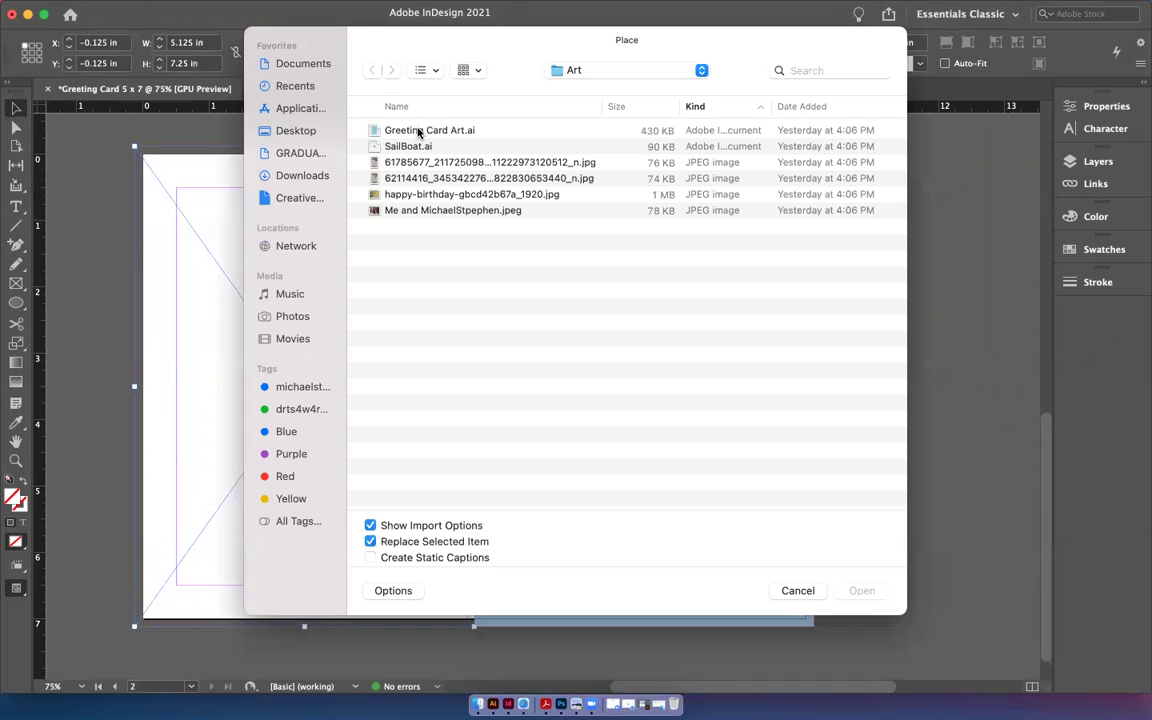
double_click(419, 131)
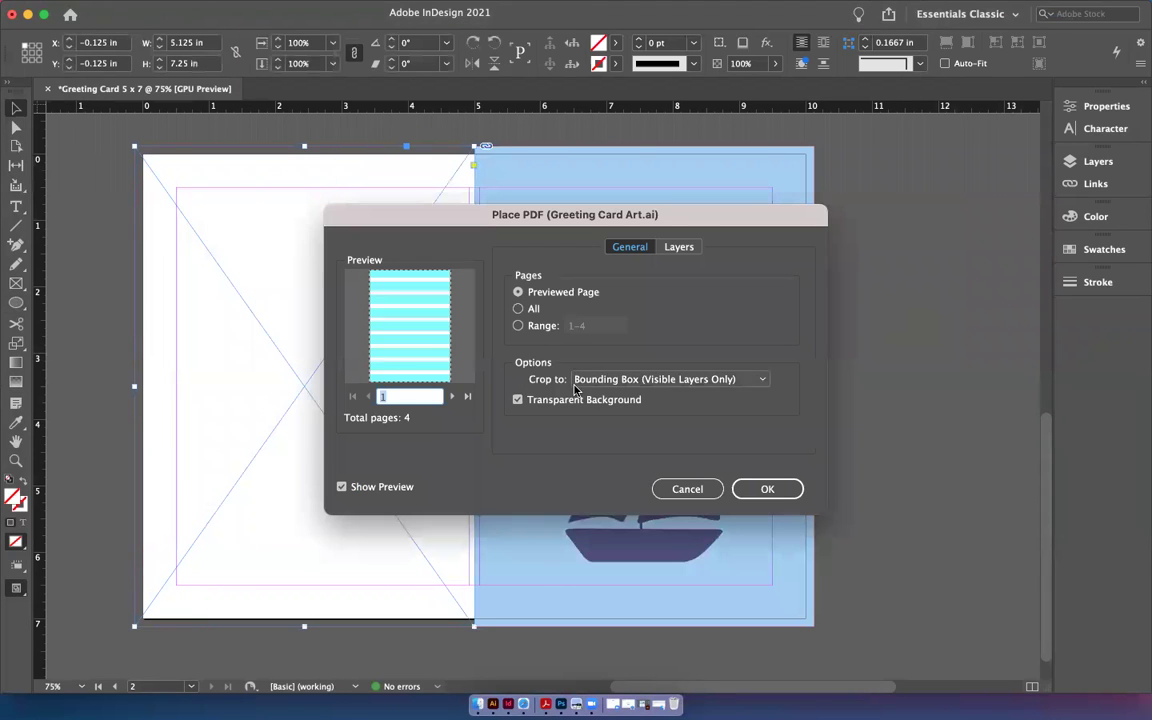
click(766, 488)
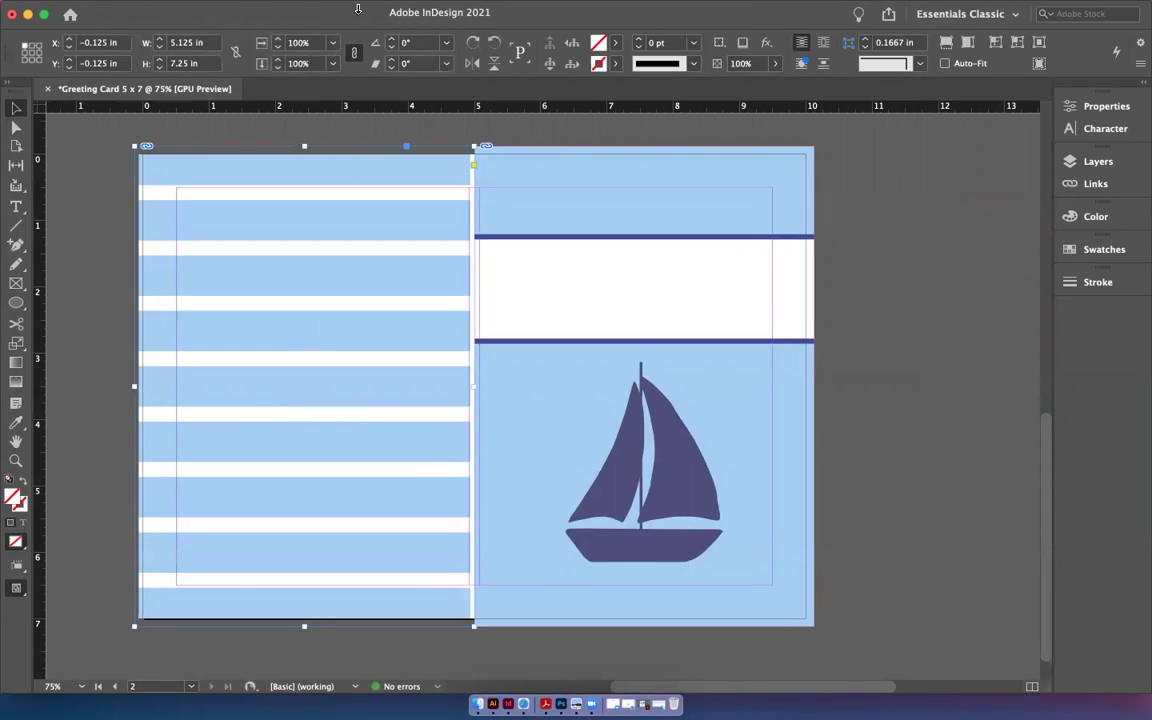
Fit the striped art to fill the left frame proportionally out to the bleed.
mouse_move(357, 7)
click(283, 10)
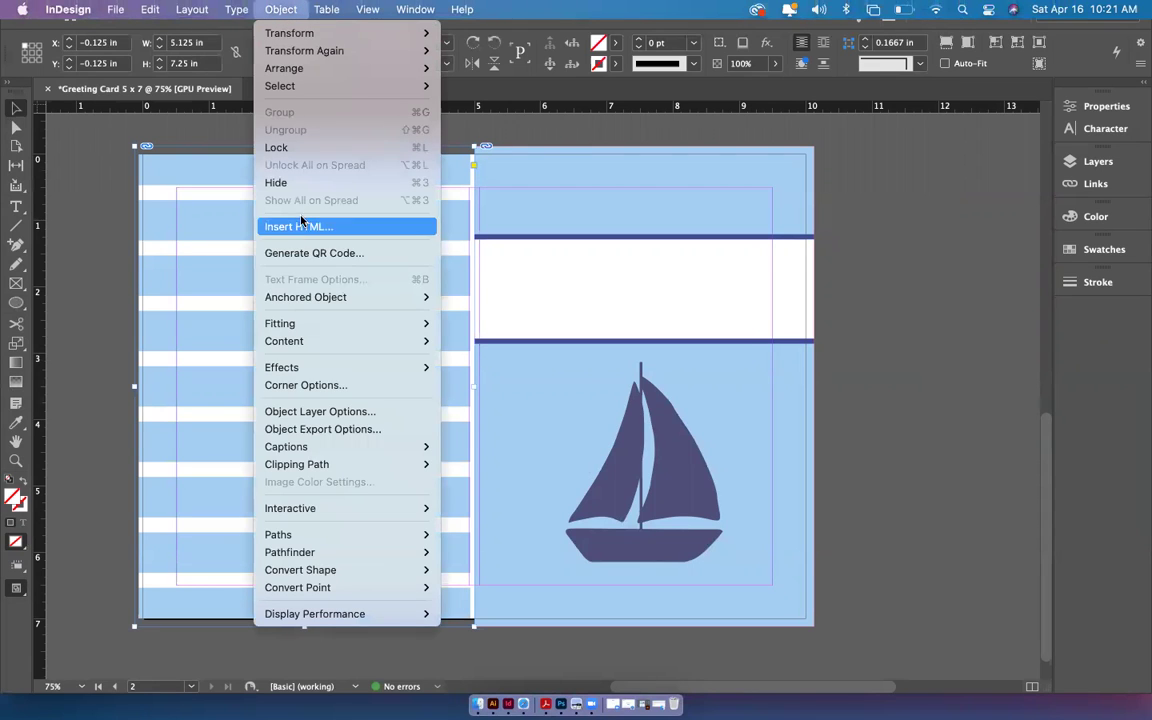
mouse_move(292, 322)
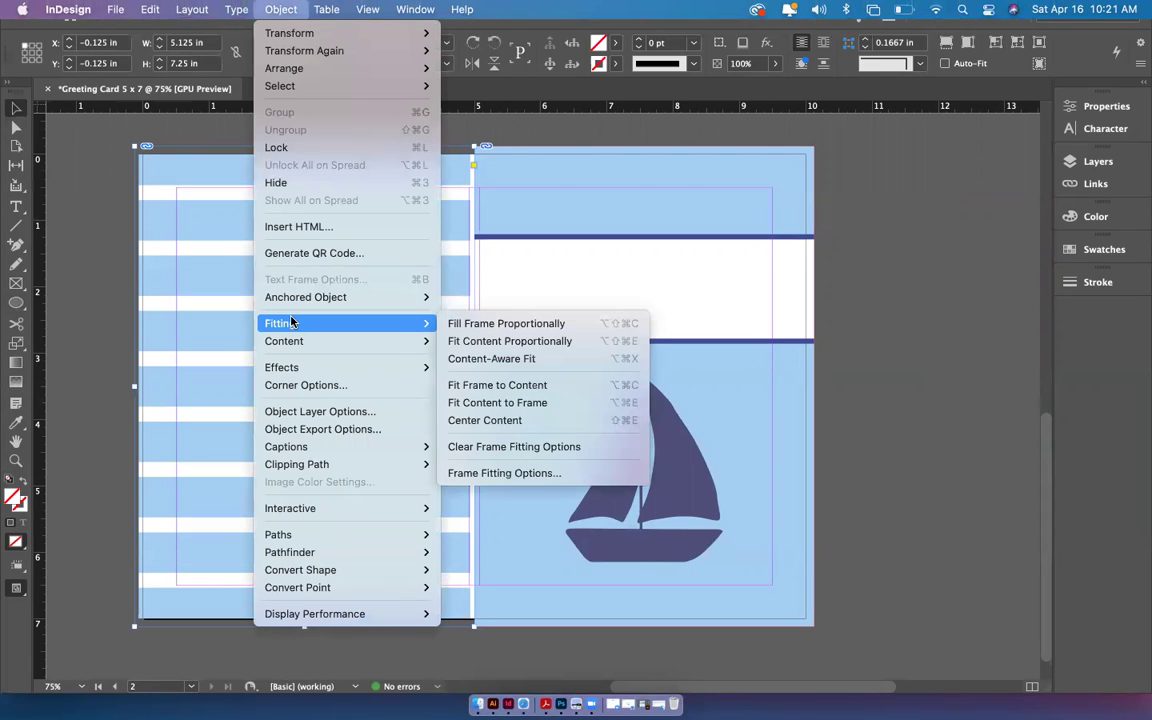
click(485, 325)
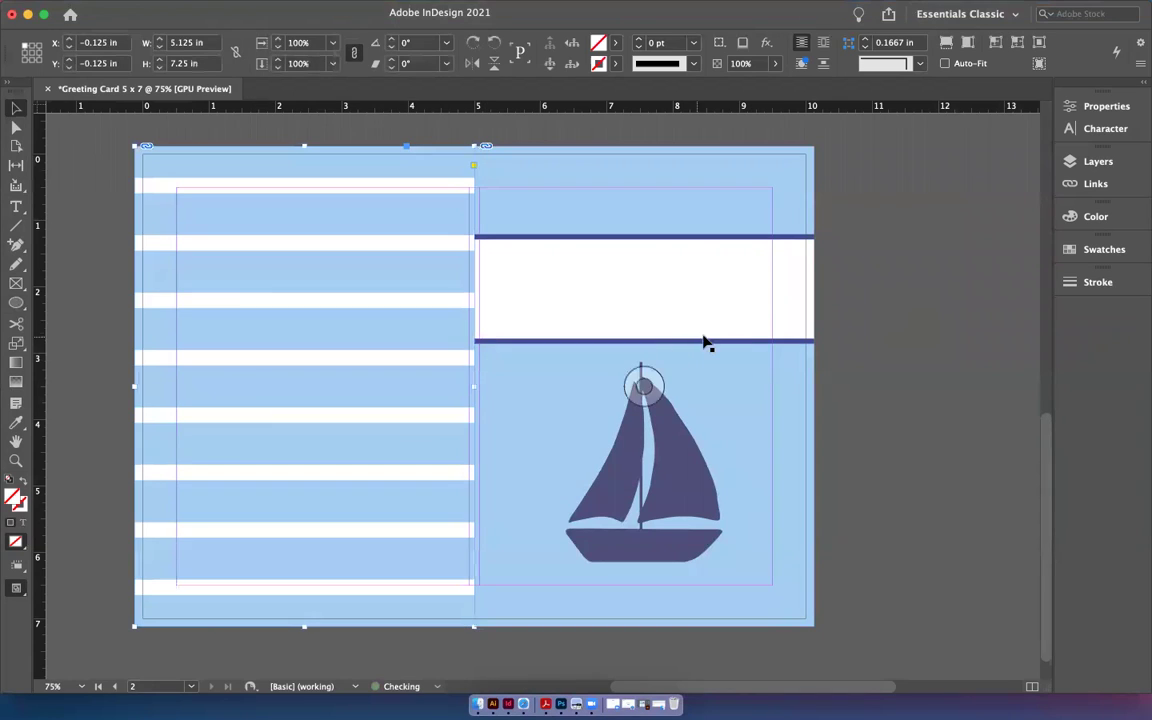
click(949, 299)
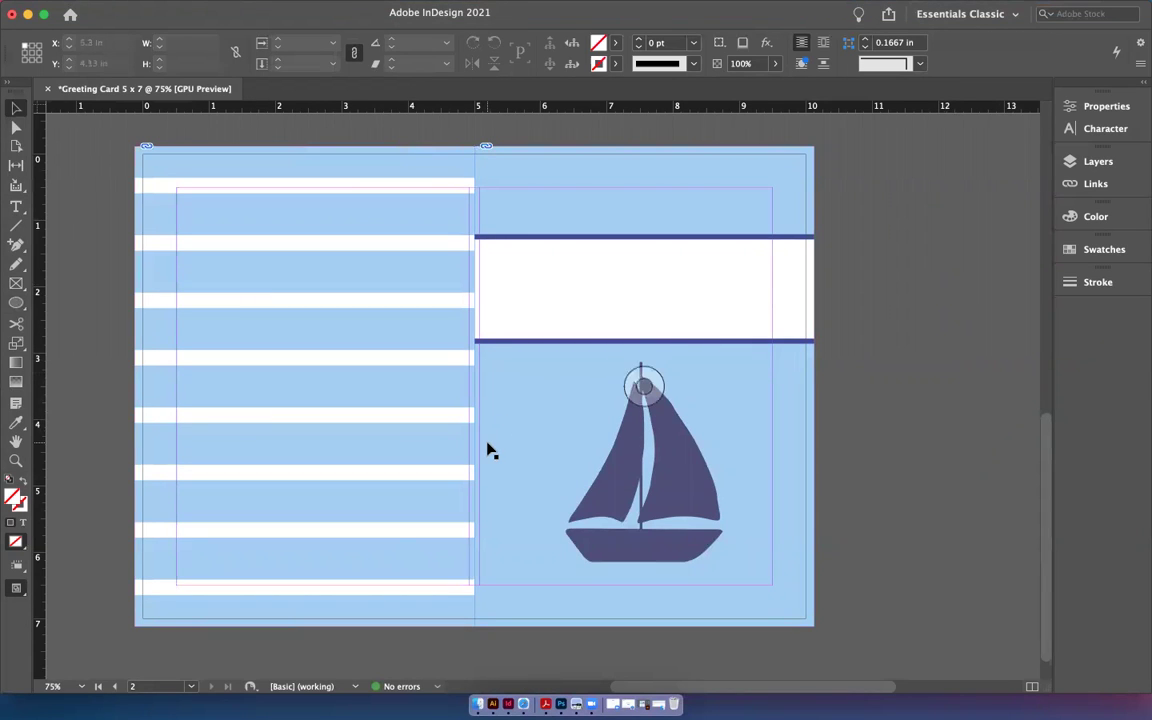
scroll(486, 447, down, 1)
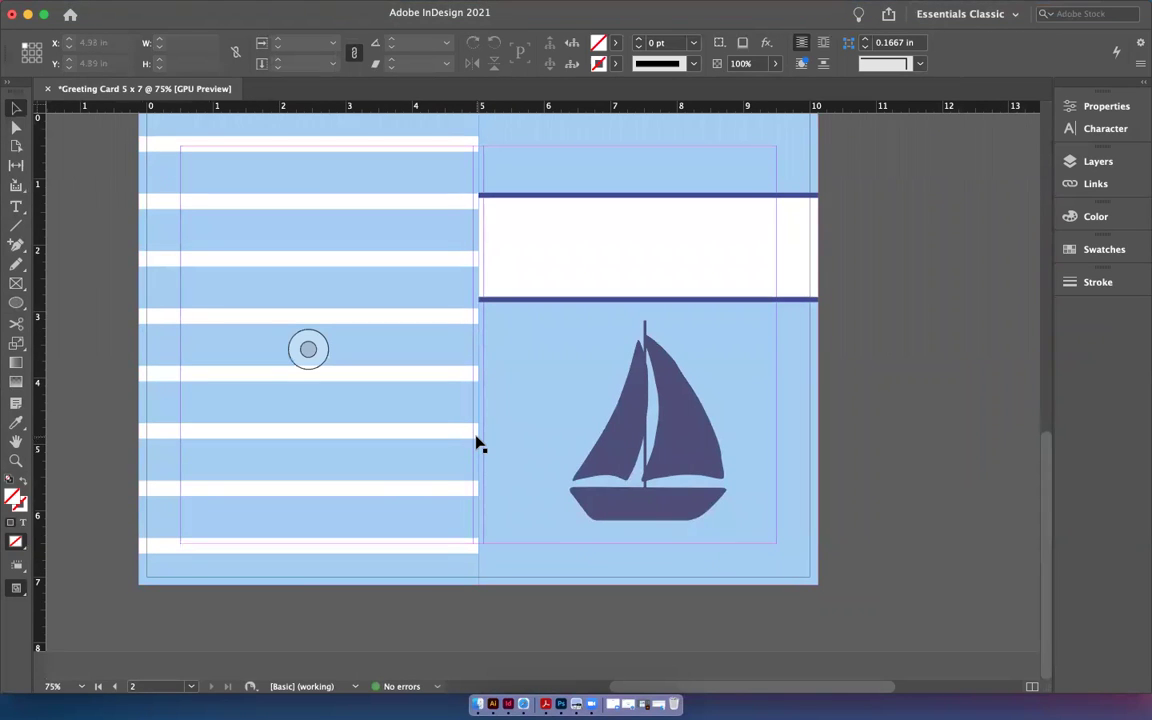
click(477, 704)
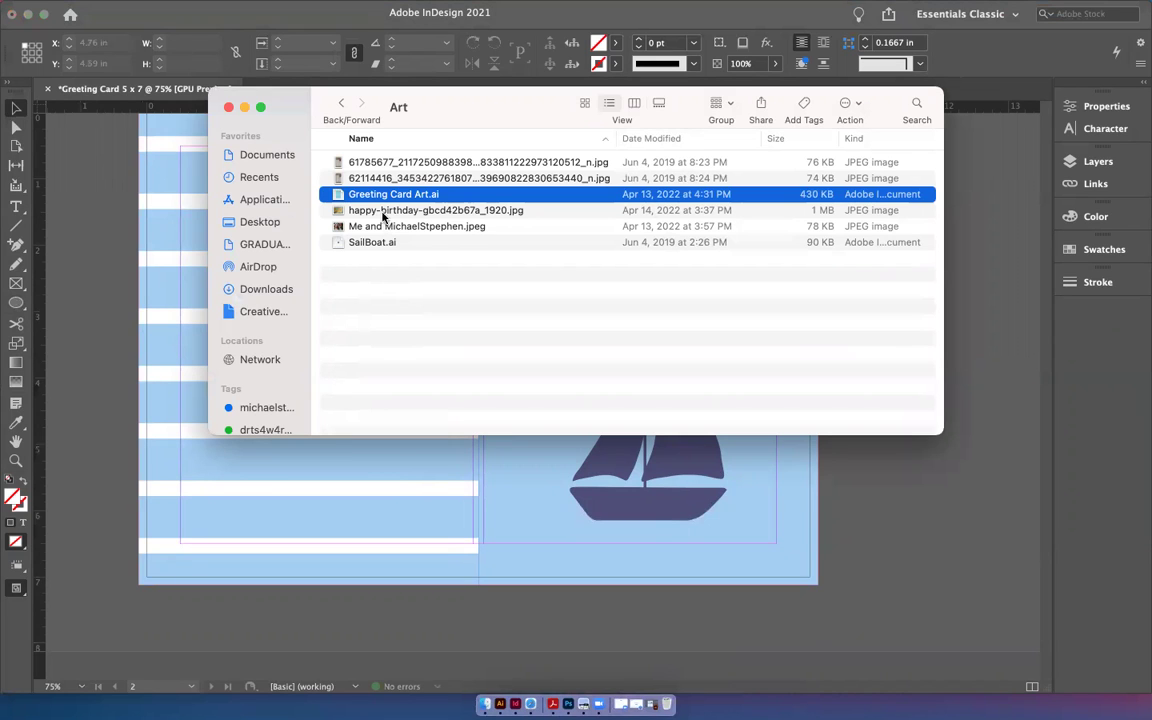
click(266, 177)
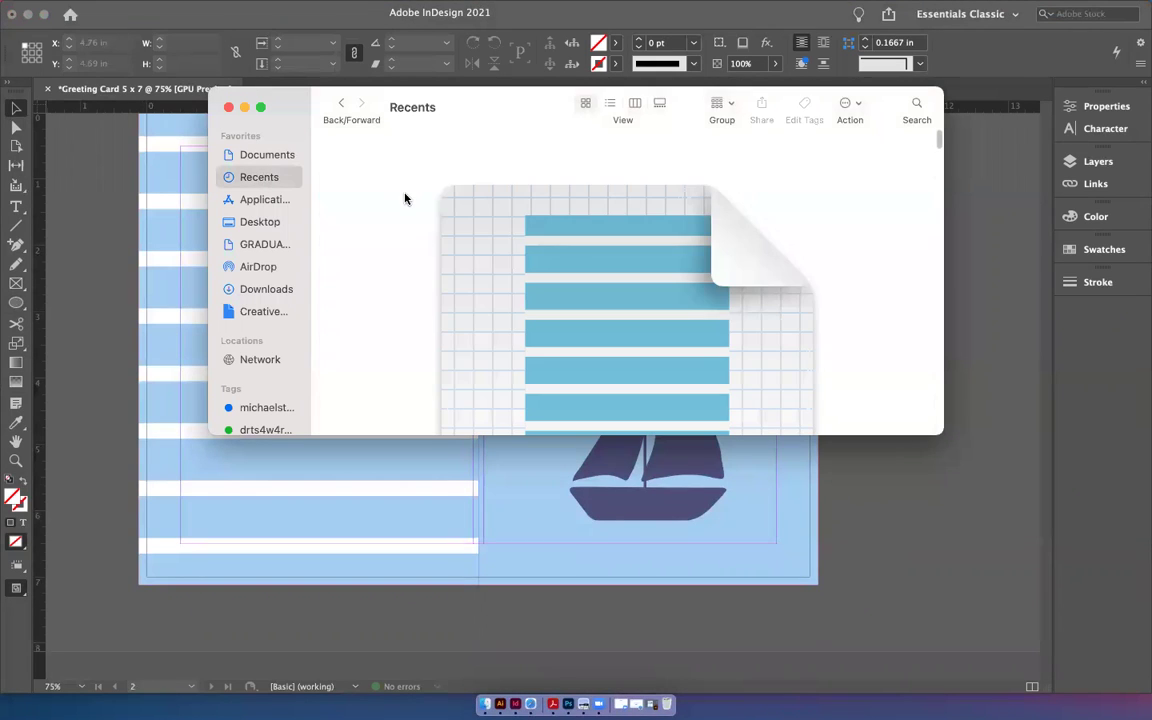
scroll(514, 311, down, 10)
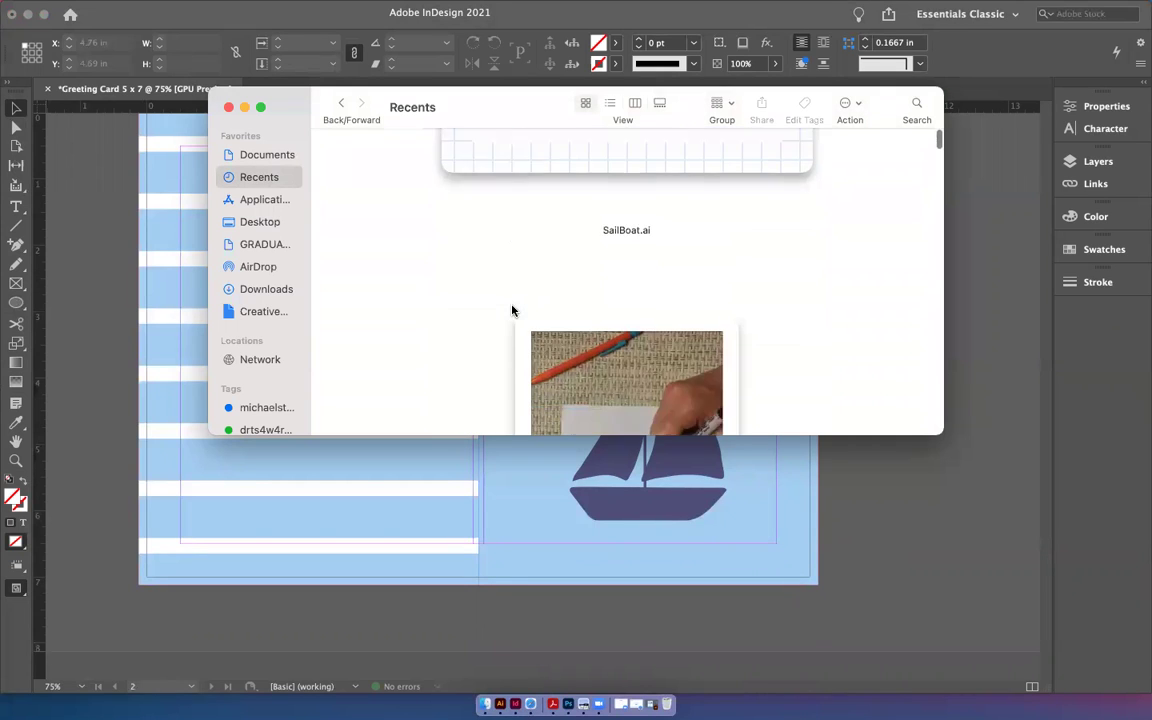
scroll(512, 311, down, 15)
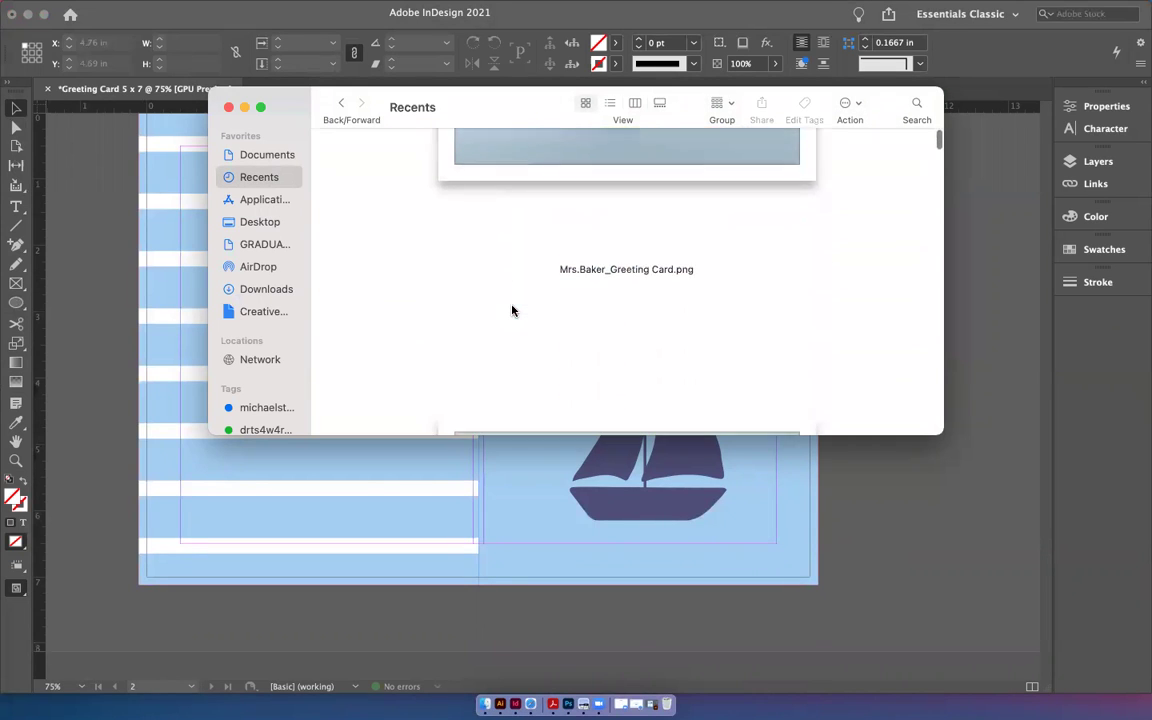
scroll(512, 311, down, 15)
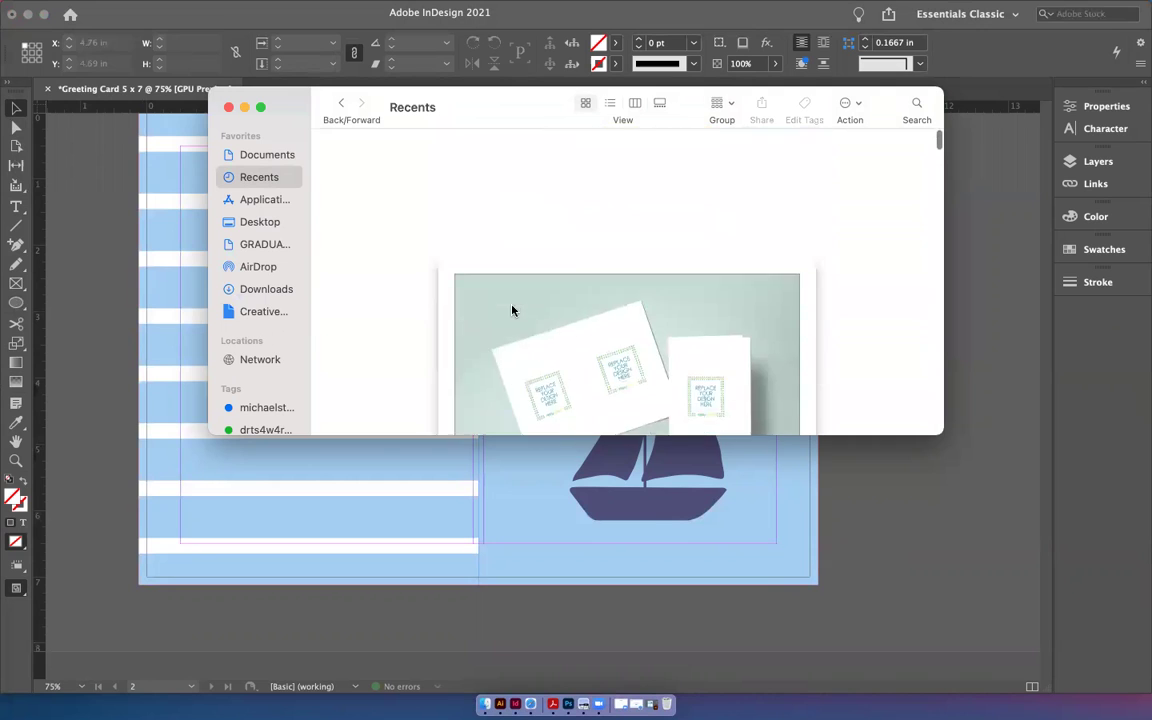
scroll(512, 311, down, 8)
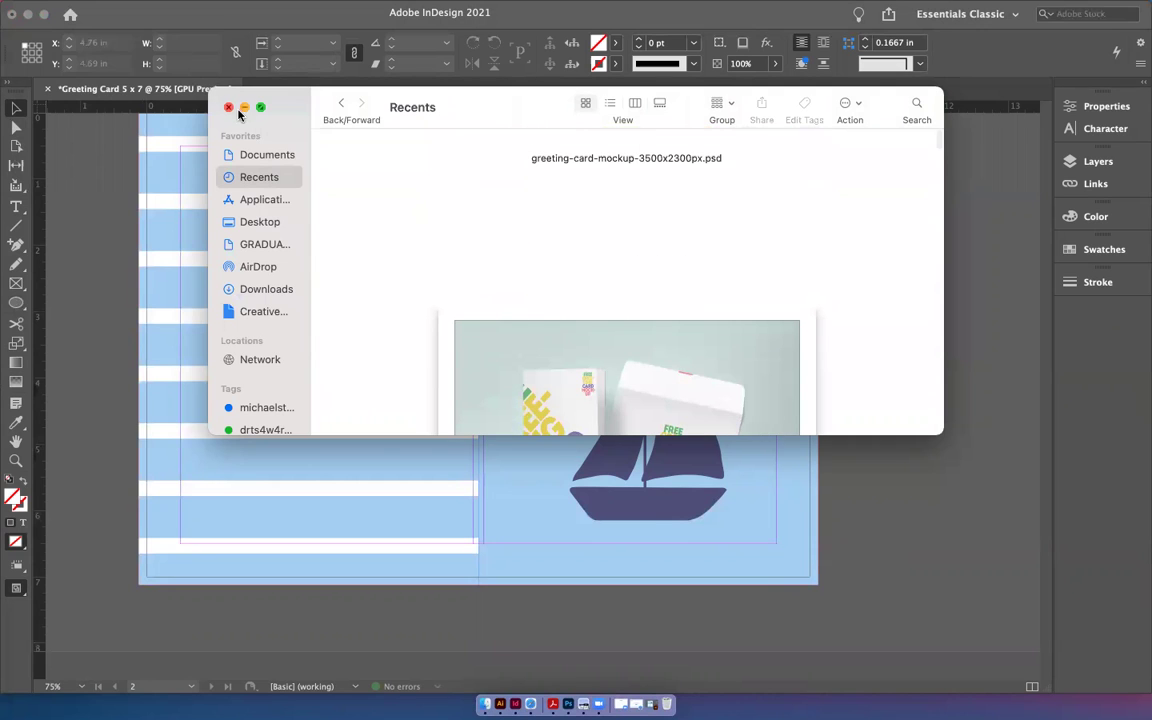
click(245, 109)
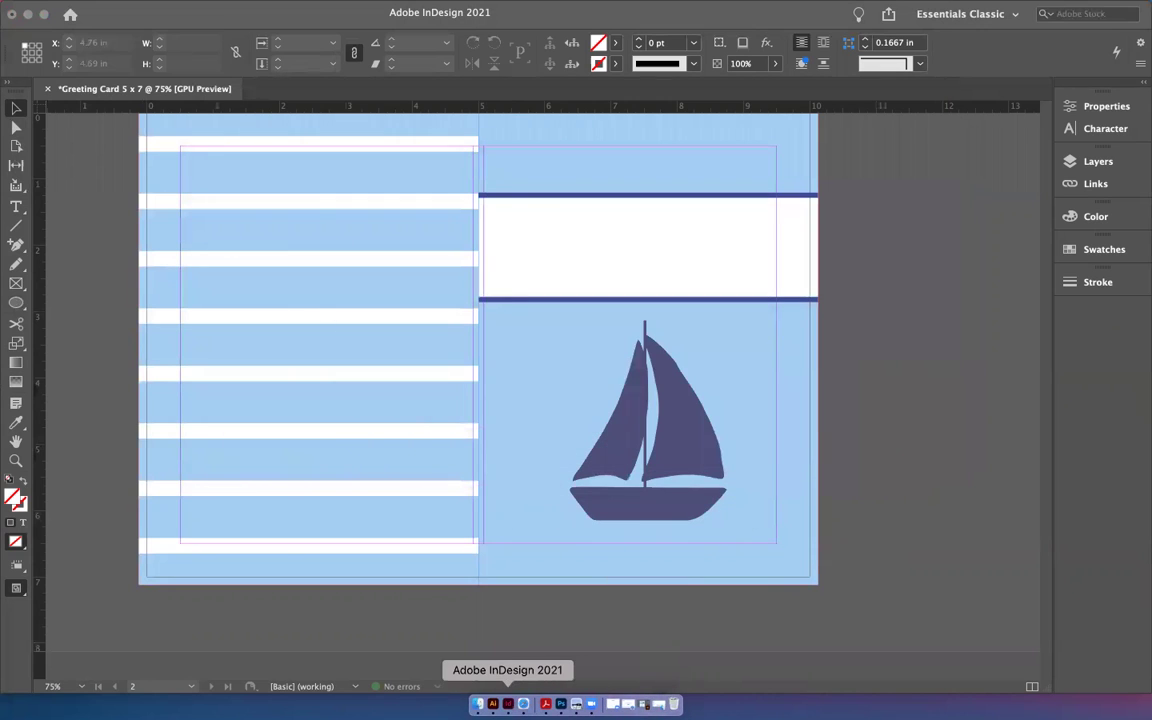
click(507, 704)
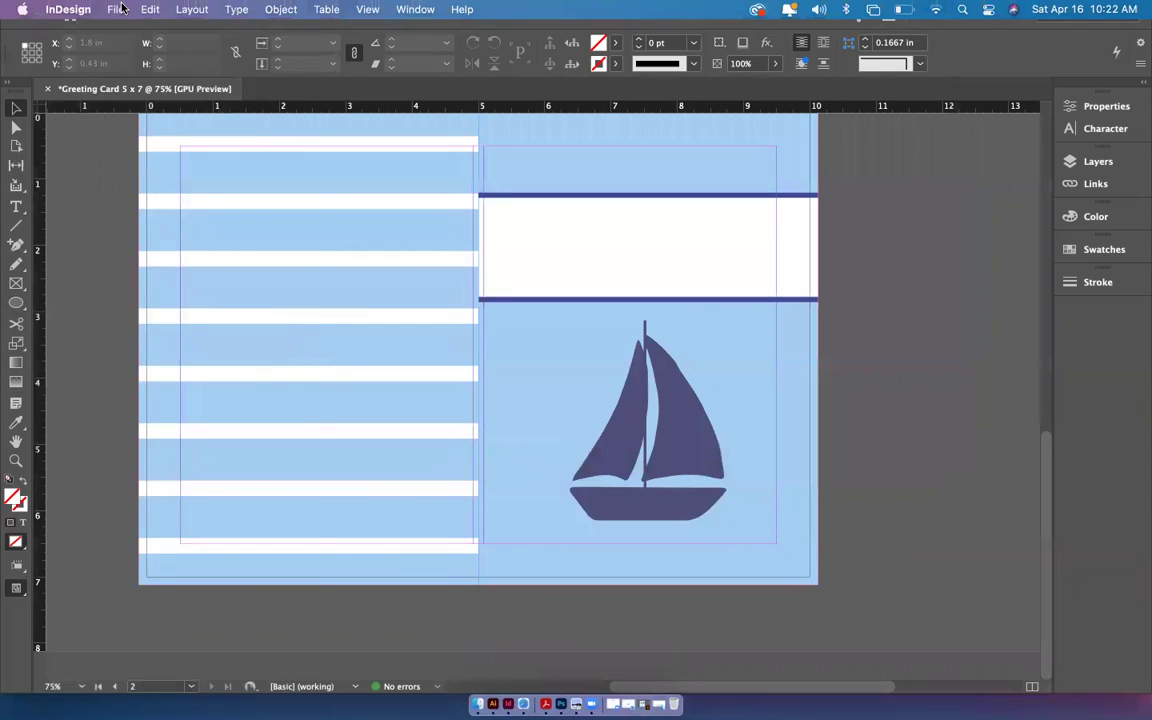
Reopen Happy Birthday_Portrait5x7.indd from the recent files list.
click(116, 9)
mouse_move(221, 90)
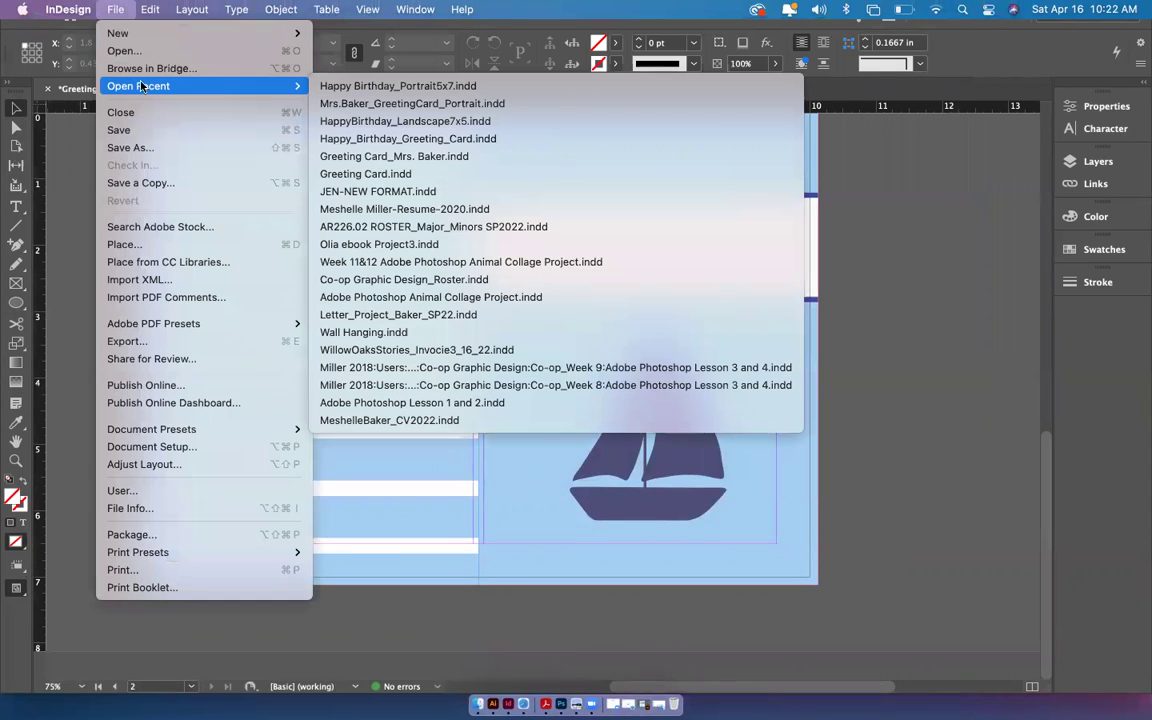
click(392, 87)
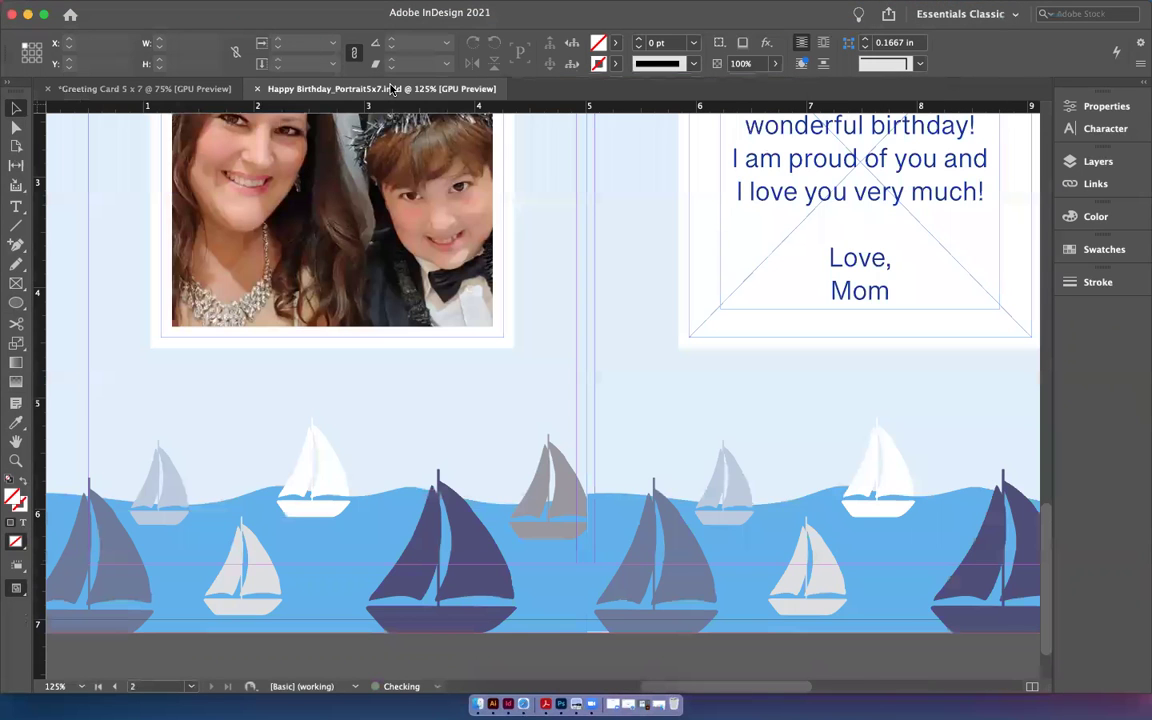
Zoom out to 75% and move the left page's photo frame onto the pasteboard.
key(super+minus)
key(super+minus)
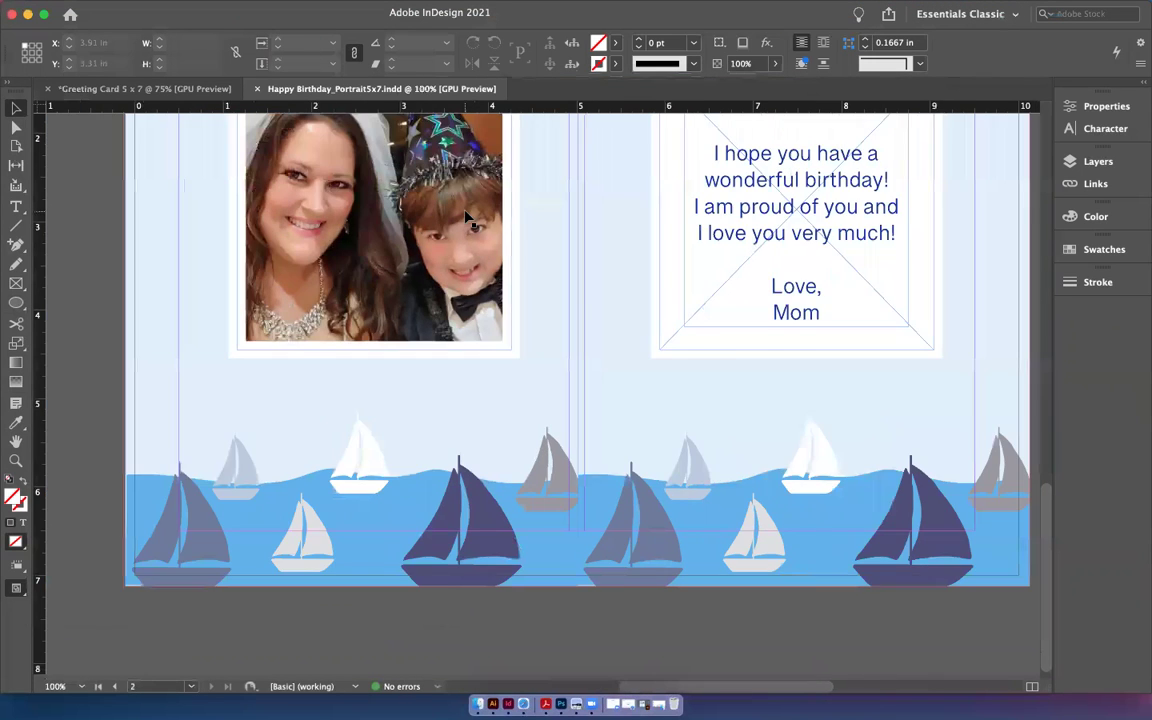
scroll(466, 218, right, 2)
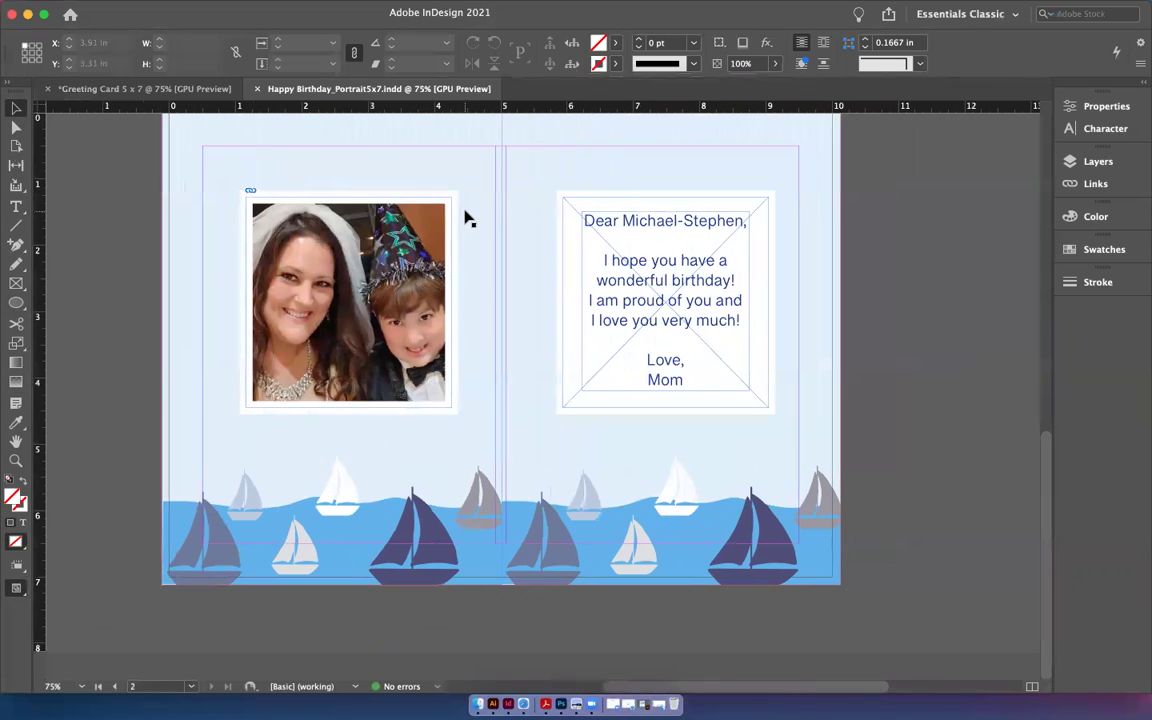
scroll(466, 218, up, 1)
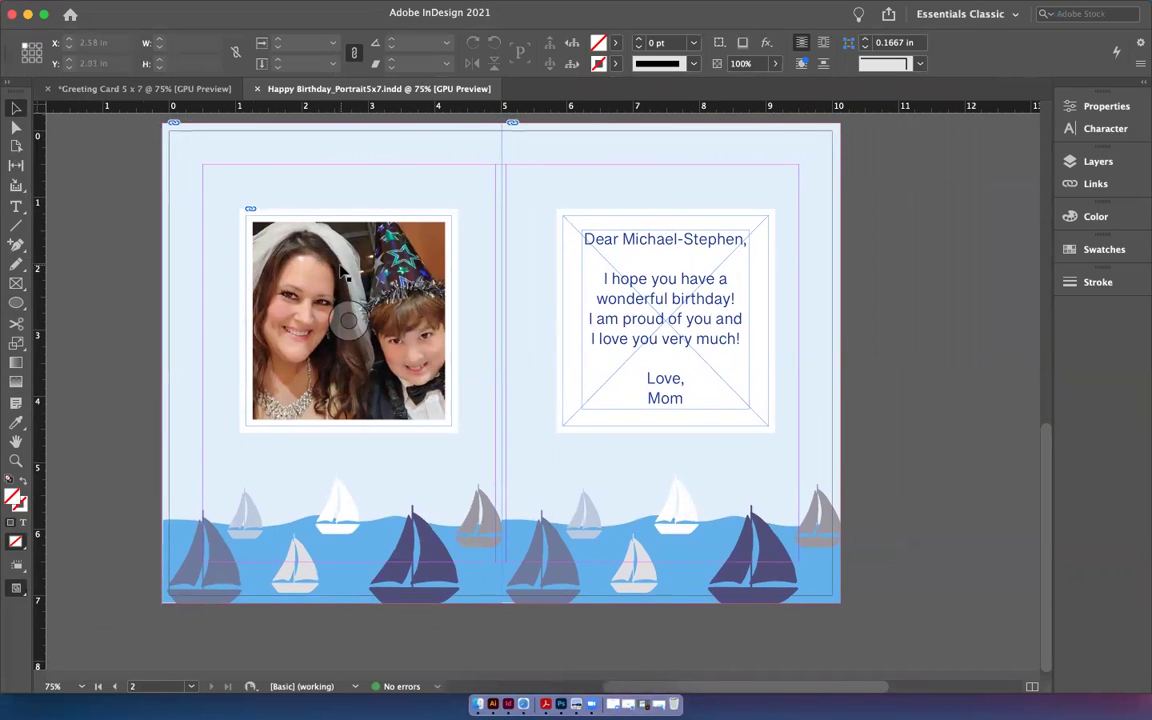
scroll(342, 270, left, 4)
click(480, 258)
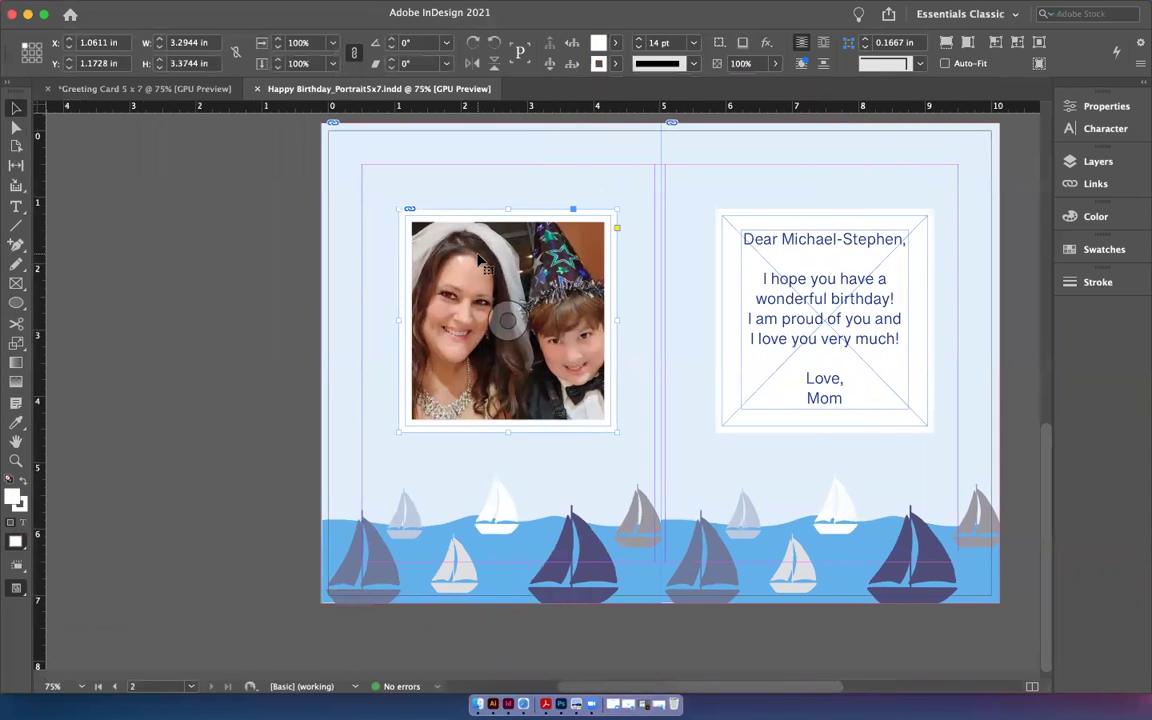
drag(480, 258, 93, 258)
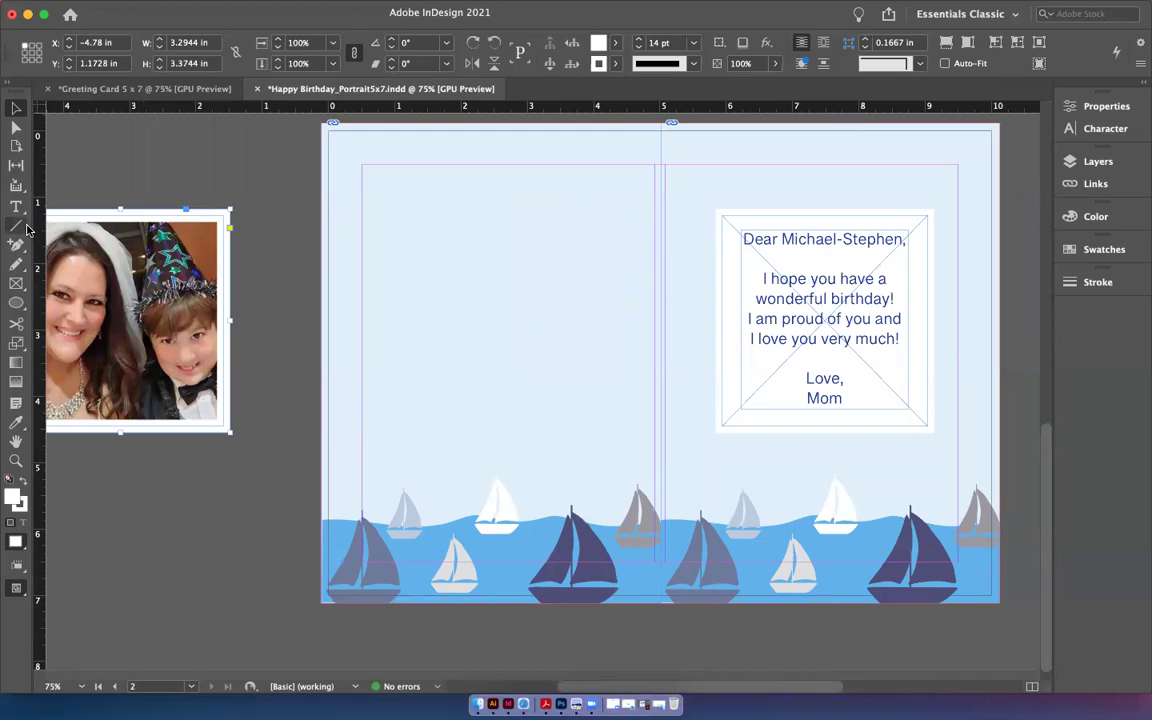
click(16, 284)
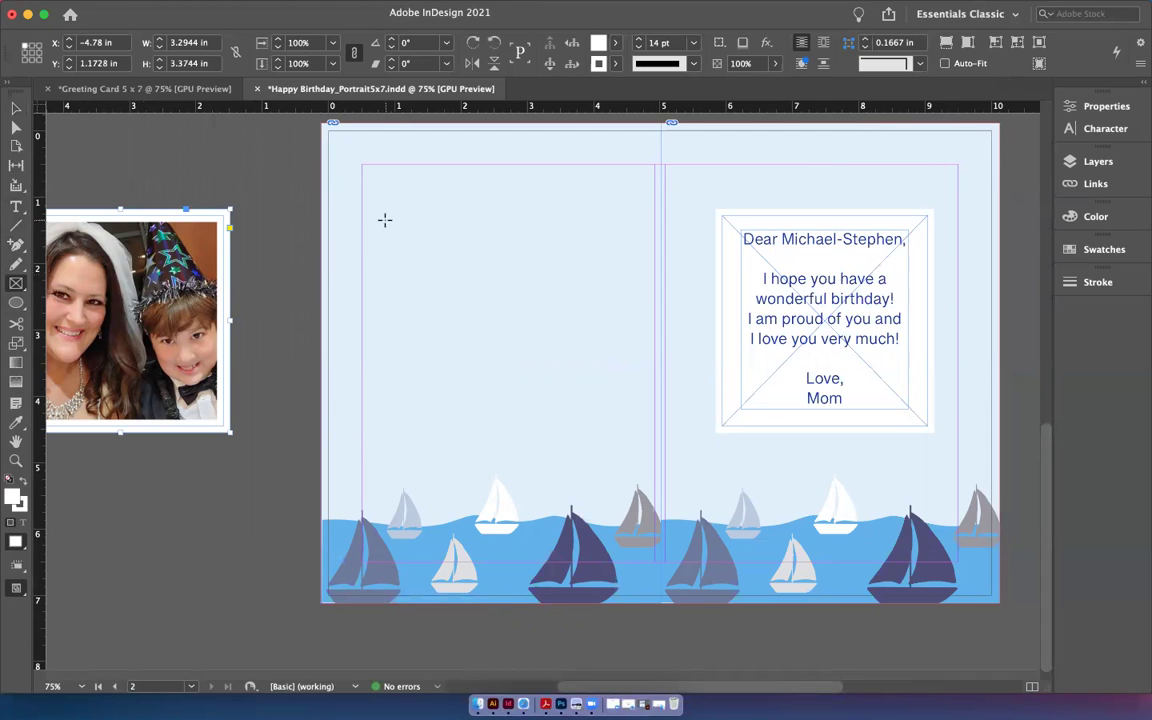
Draw an empty rectangle frame on the left page, aligned with the old photo's position.
drag(383, 220, 600, 413)
click(15, 108)
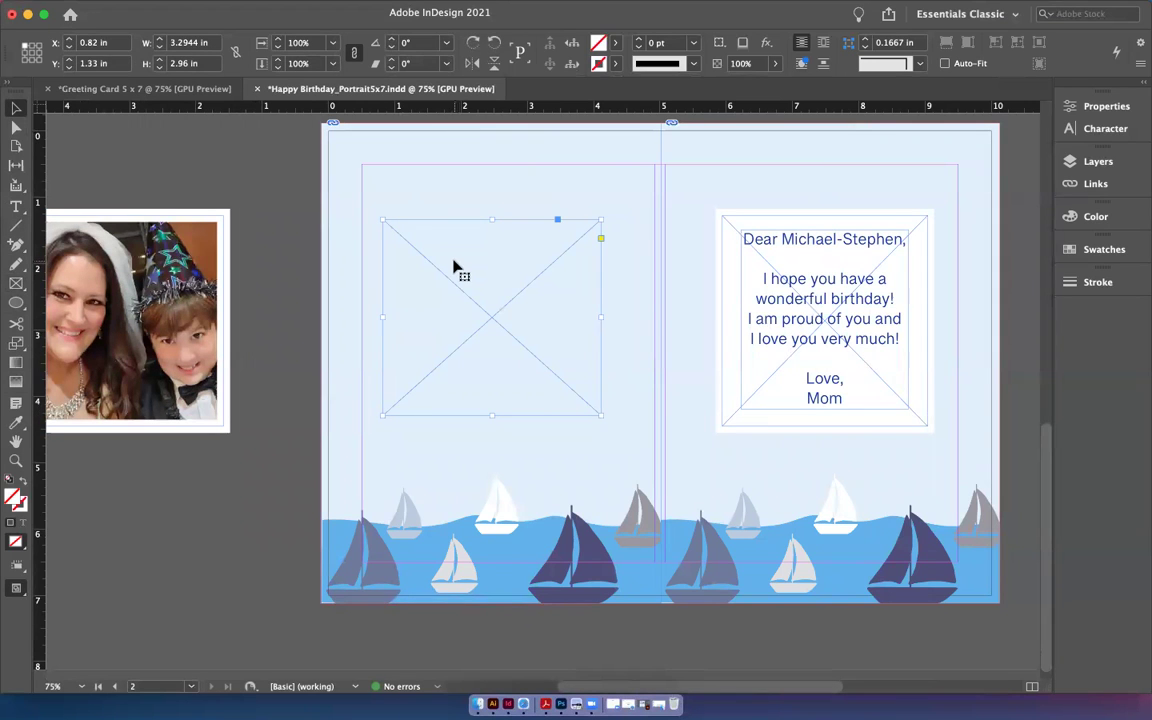
drag(452, 265, 470, 268)
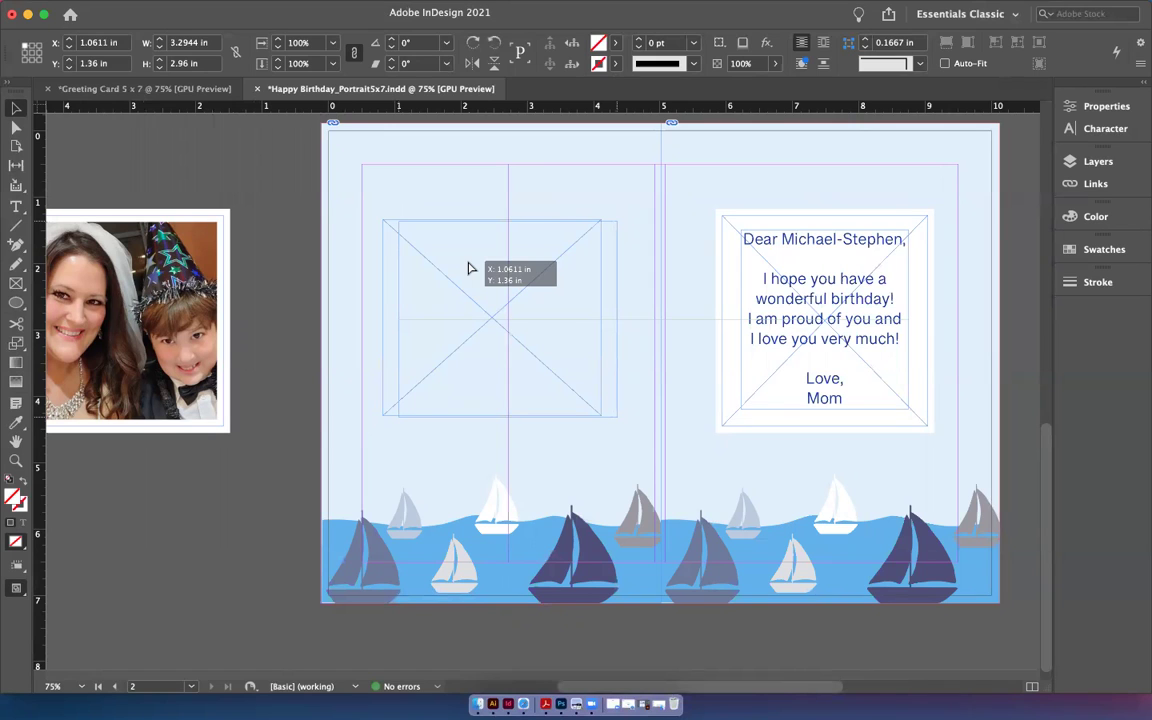
drag(470, 268, 470, 268)
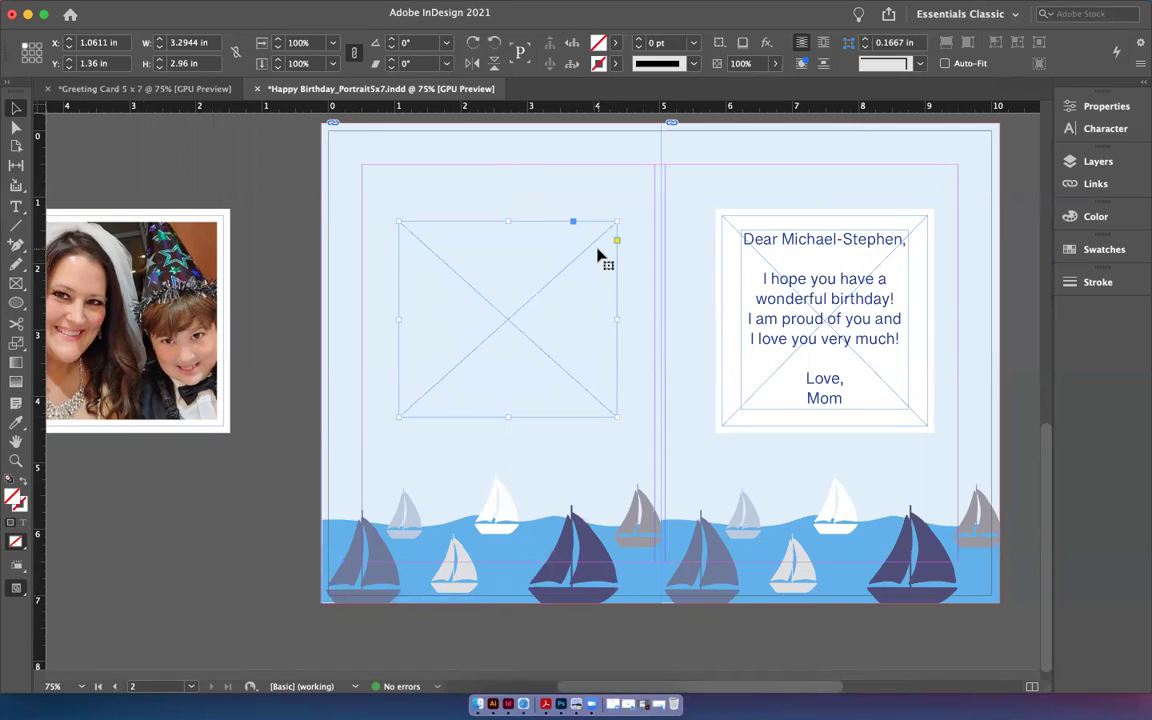
Place the party photo JPEG into the new frame, accepting the default import options.
mouse_move(428, 8)
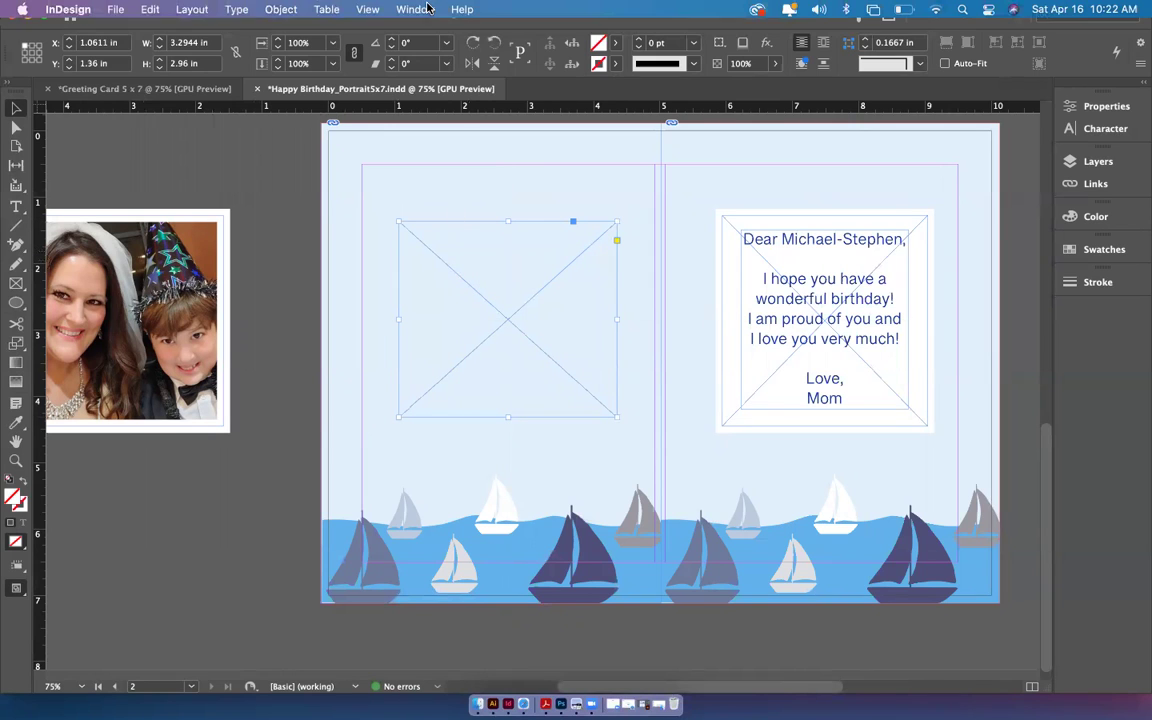
click(114, 10)
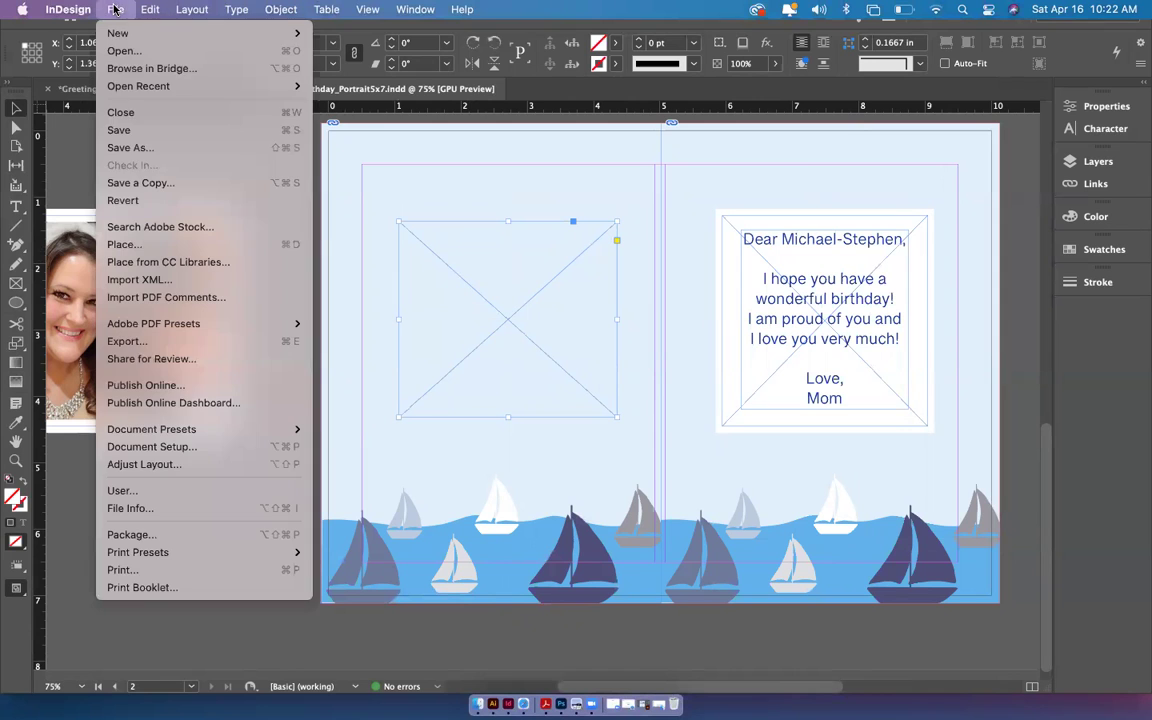
click(128, 242)
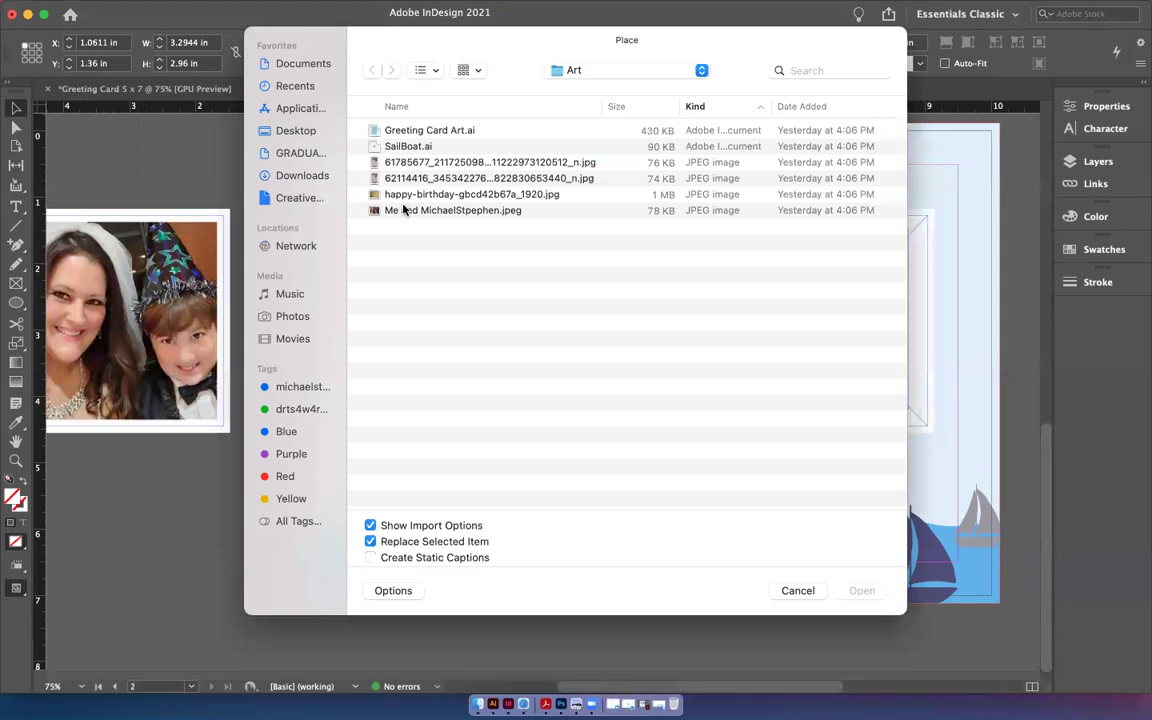
double_click(399, 211)
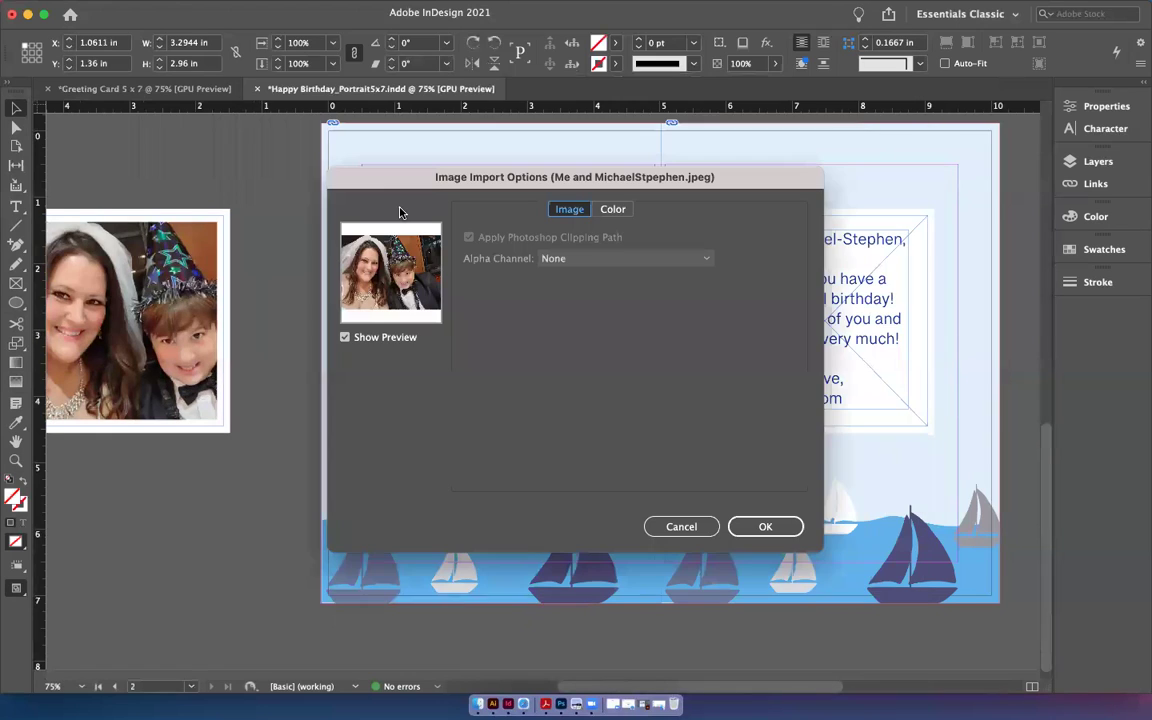
click(766, 527)
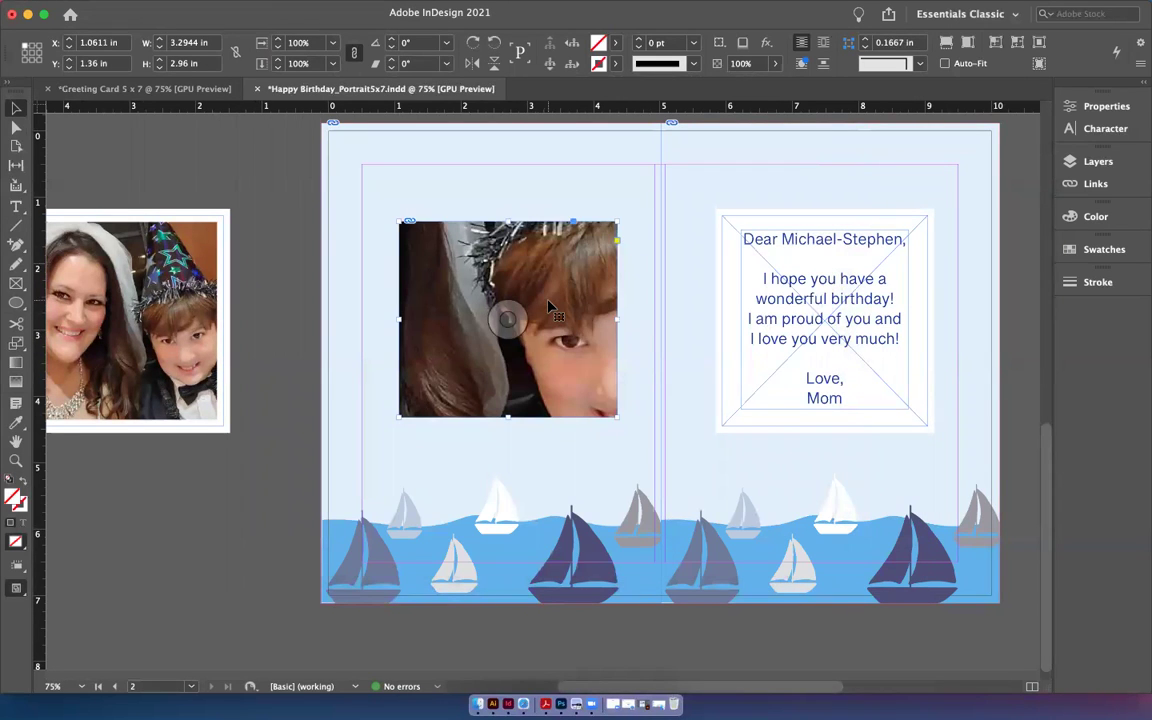
Fit the photo with Fill Frame Proportionally.
mouse_move(247, 8)
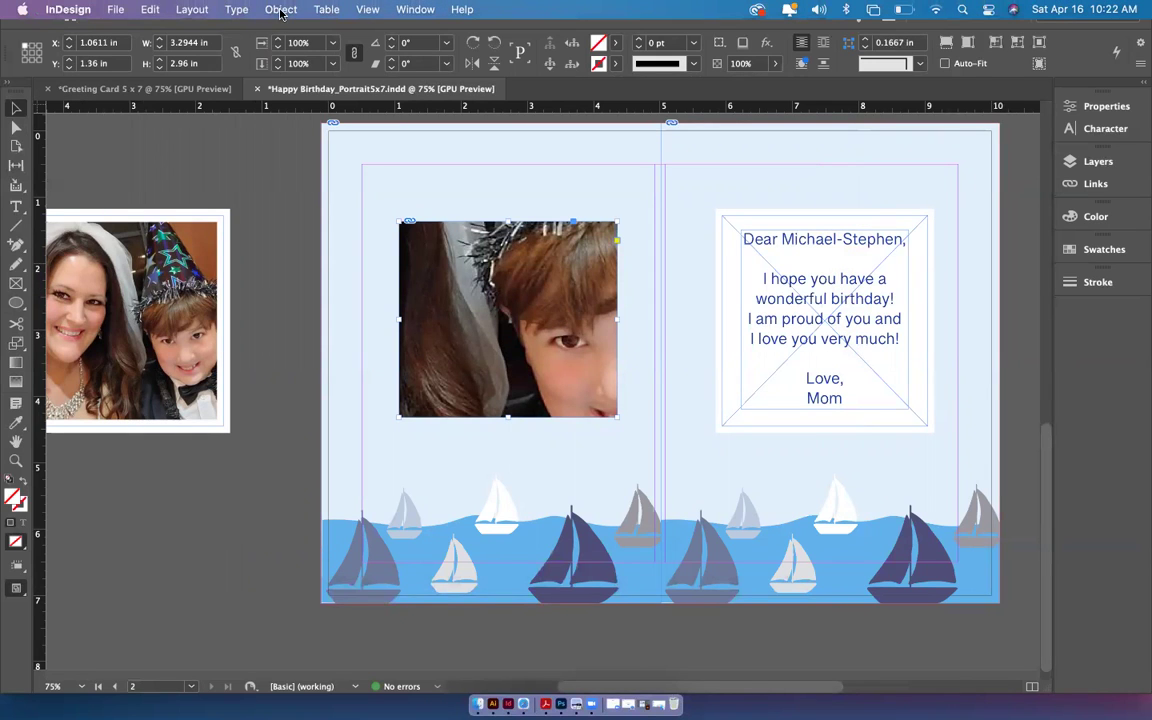
click(281, 10)
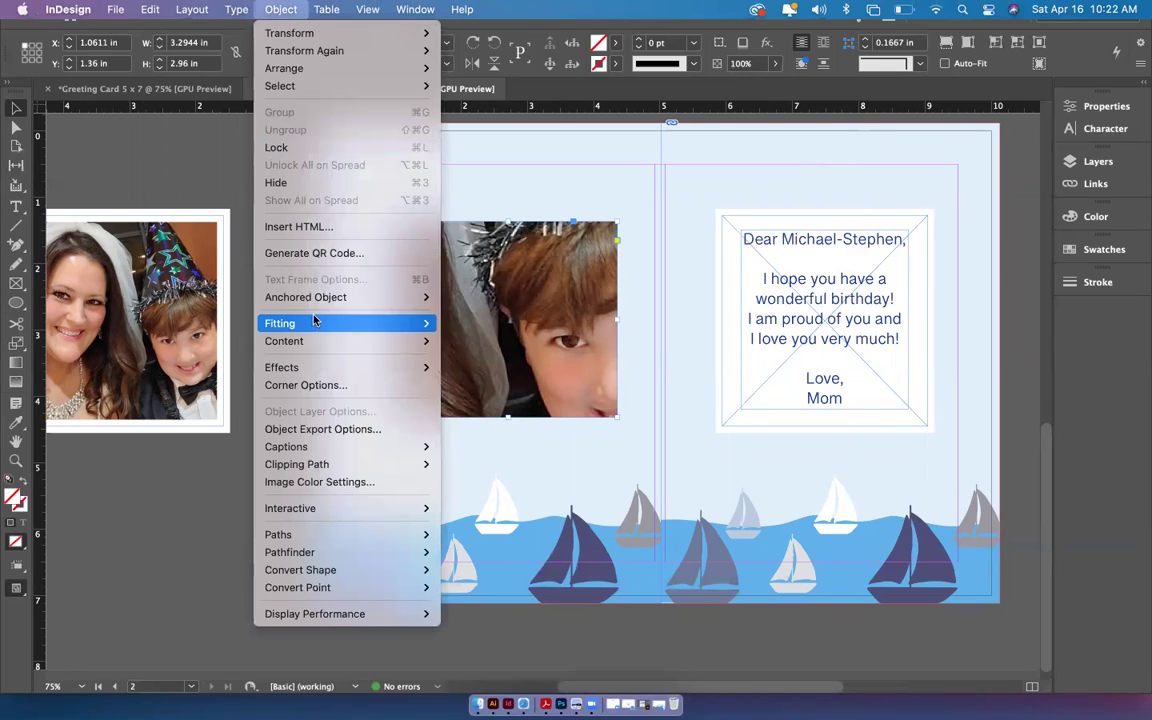
mouse_move(360, 323)
click(470, 330)
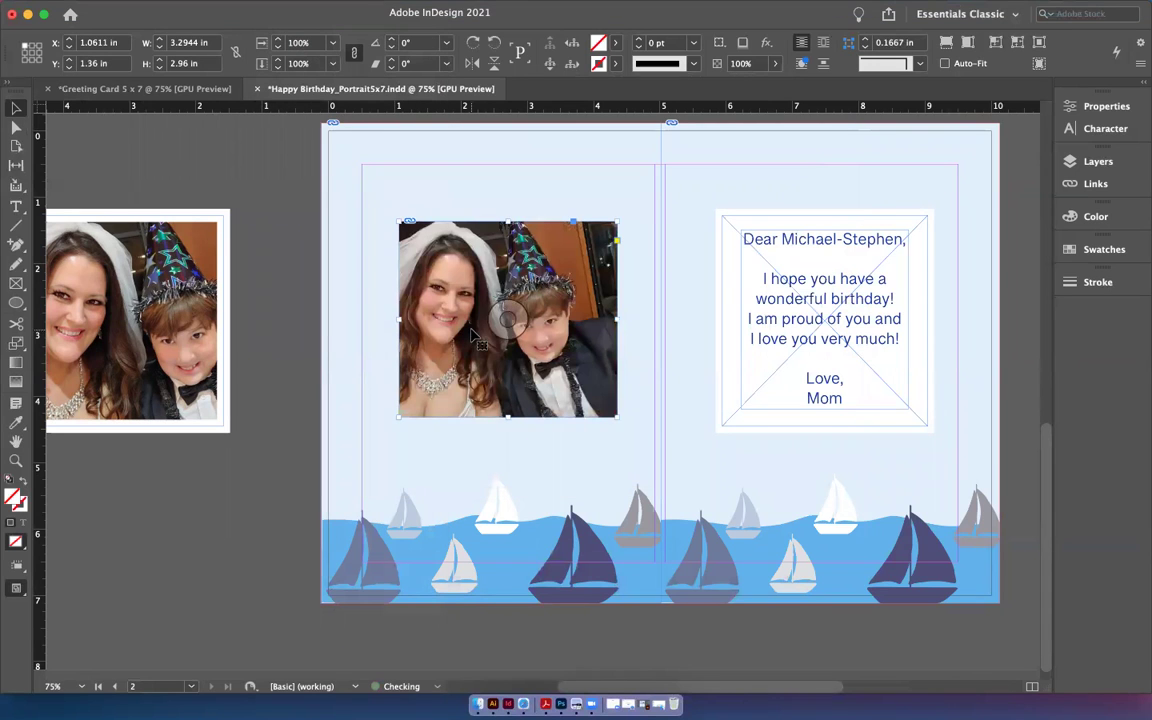
Scale the photo content to 32.65% within its frame and nudge it right.
click(496, 313)
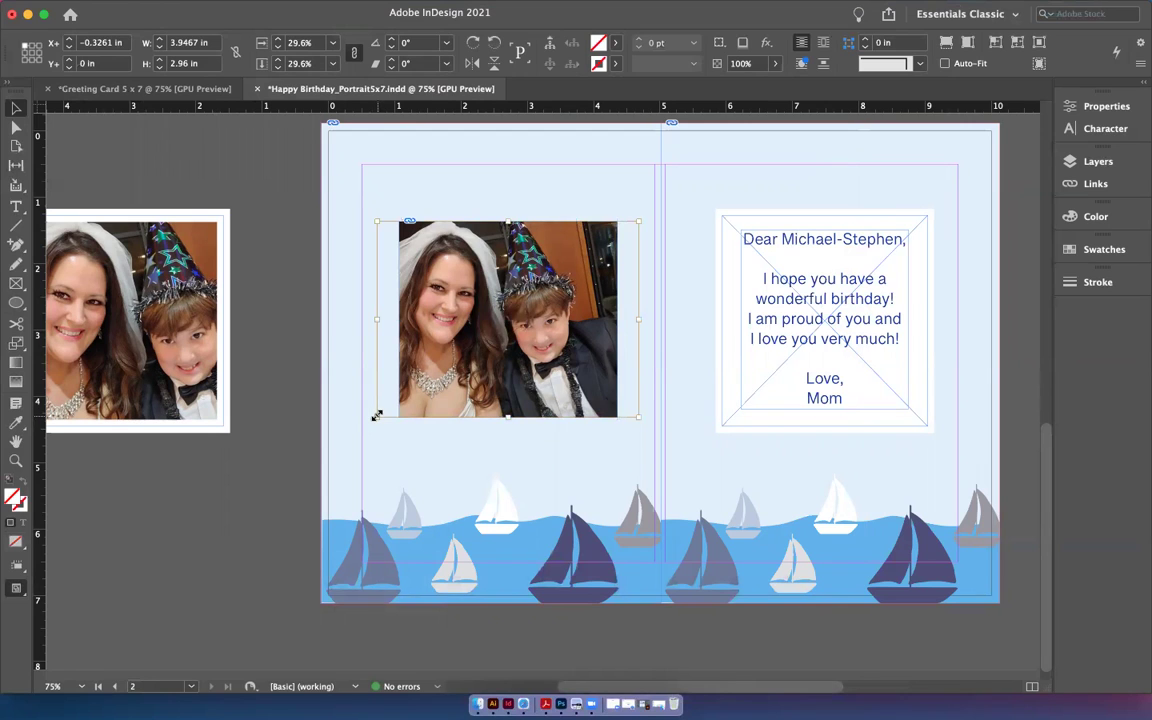
drag(376, 415, 357, 435)
key(Right)
key(Right)
key(Right)
key(Right)
key(Right)
key(Right)
key(Right)
key(Right)
key(Right)
key(Right)
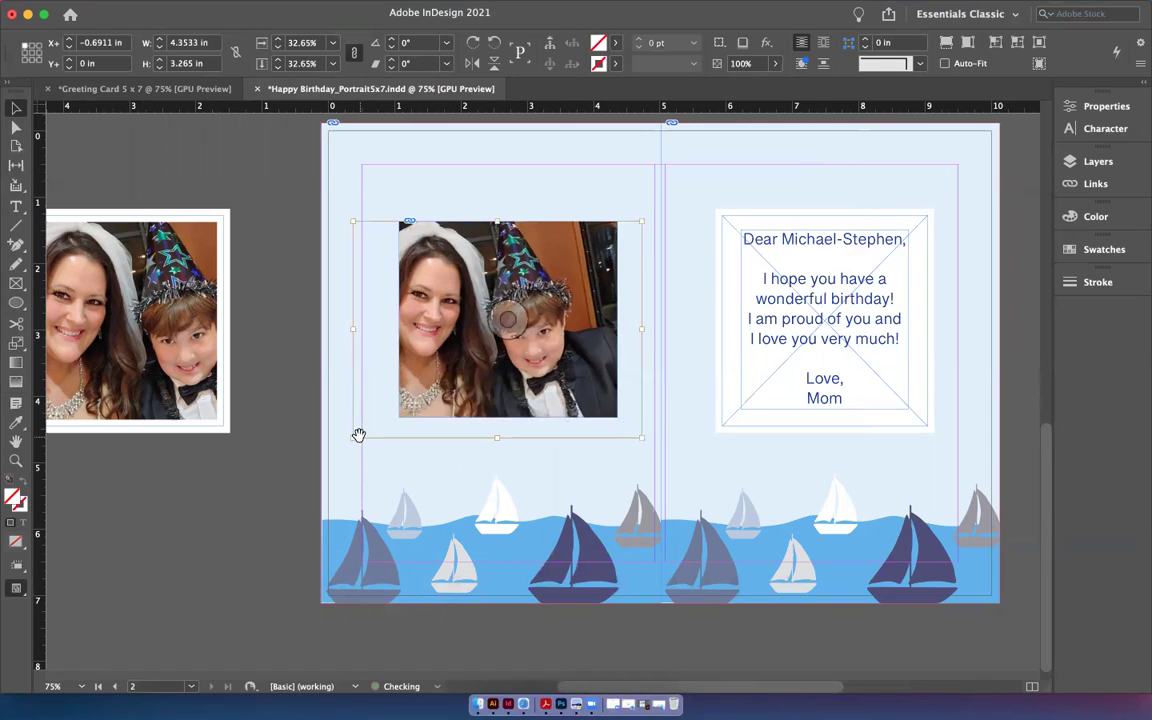
key(Right)
key(Right)
key(Right)
key(Right)
key(Right)
key(Right)
key(Right)
key(Right)
key(Right)
key(Right)
key(Right)
key(Right)
key(Right)
key(Right)
key(Right)
key(Right)
key(Right)
key(Right)
key(Right)
key(Right)
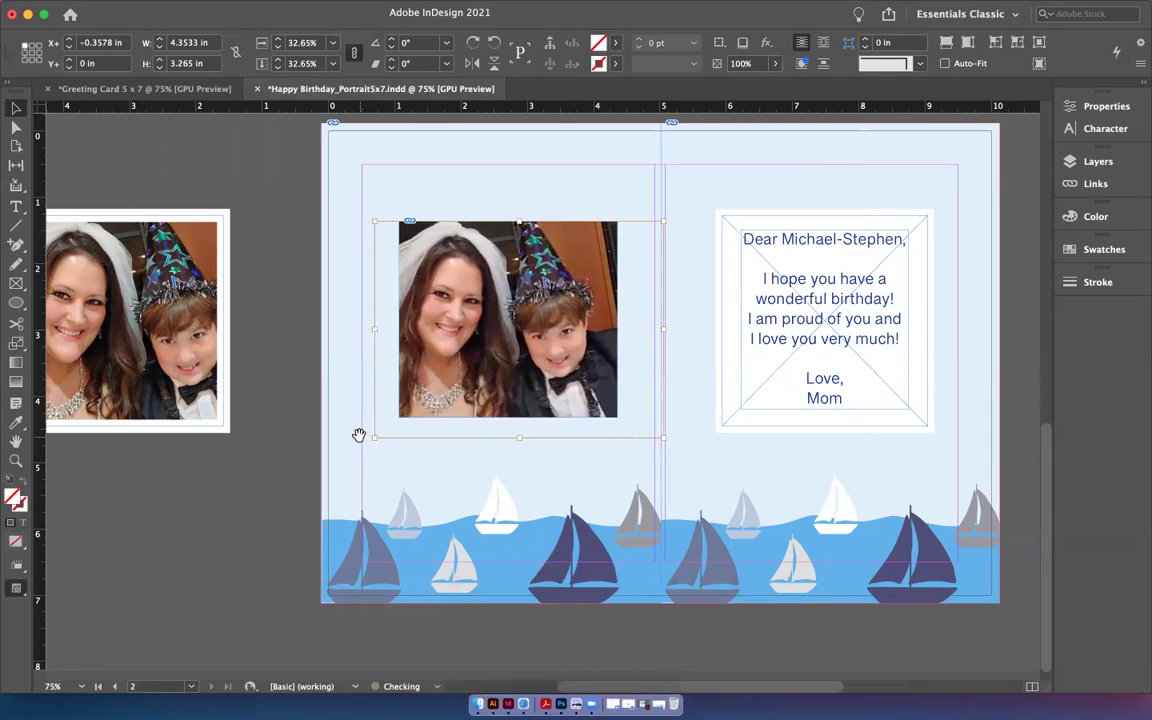
key(Right)
key(Right)
key(Right)
key(Right)
key(Right)
key(Right)
key(Right)
key(Right)
key(Right)
key(Right)
key(Right)
key(Right)
key(Right)
key(Right)
key(Right)
key(Right)
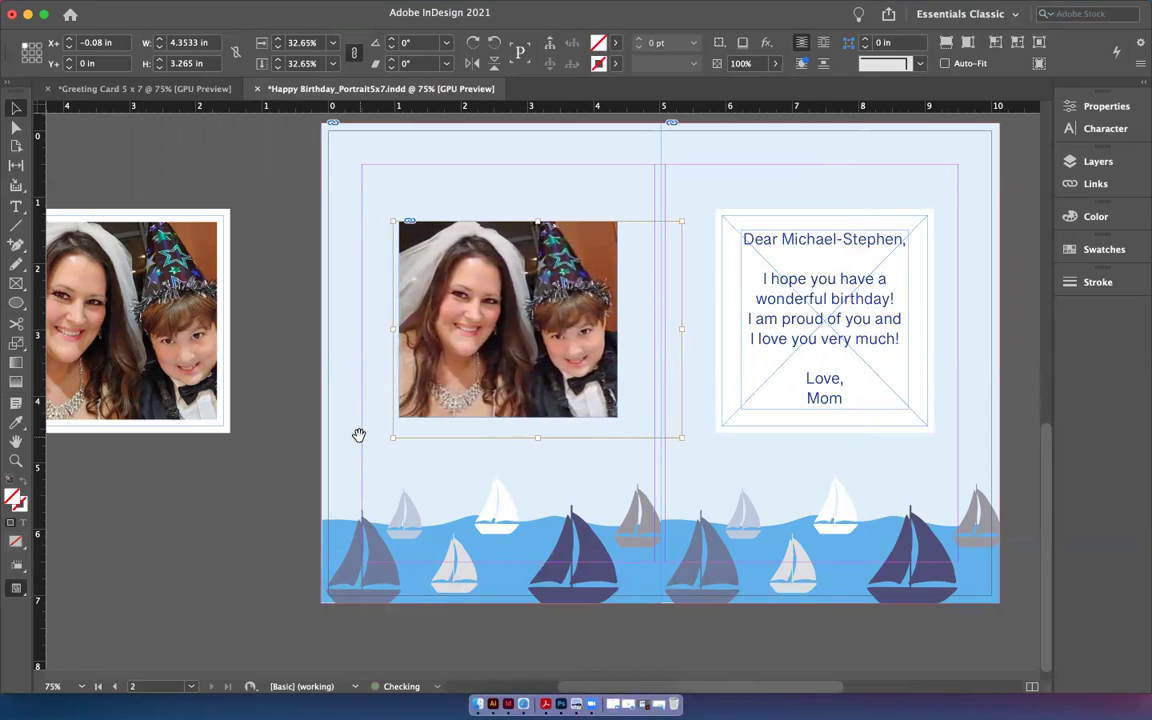
Give the photo frame a [Paper] stroke with 15 pt weight.
click(442, 437)
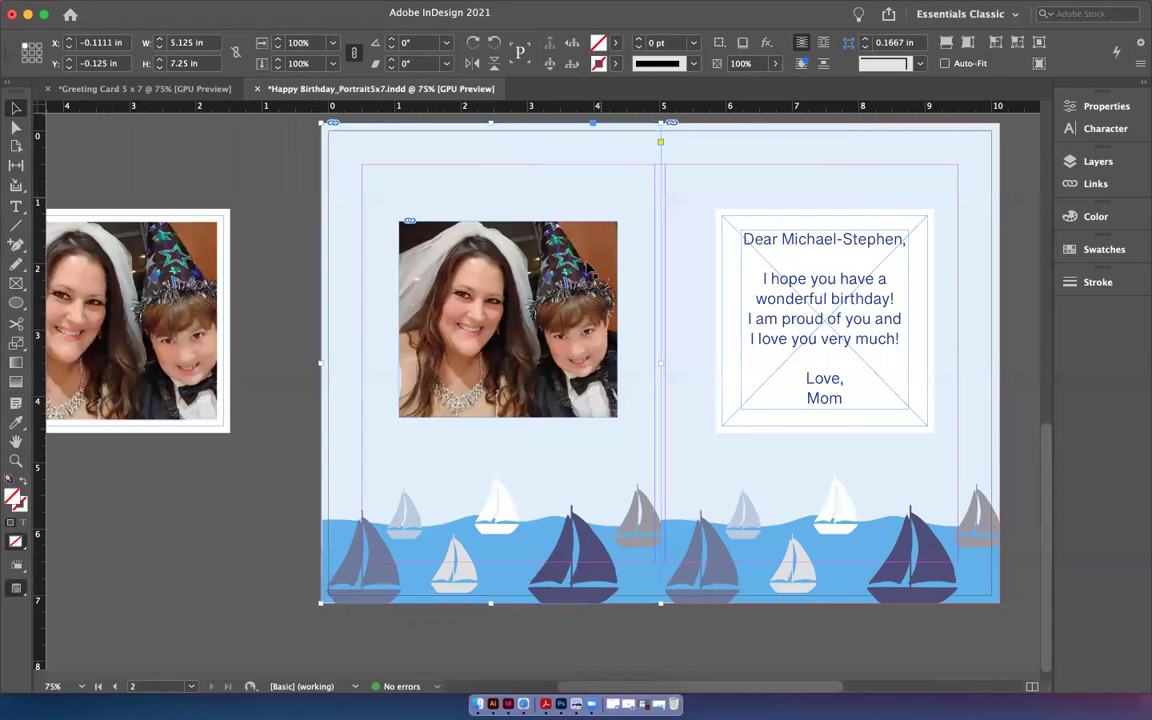
click(590, 268)
click(615, 64)
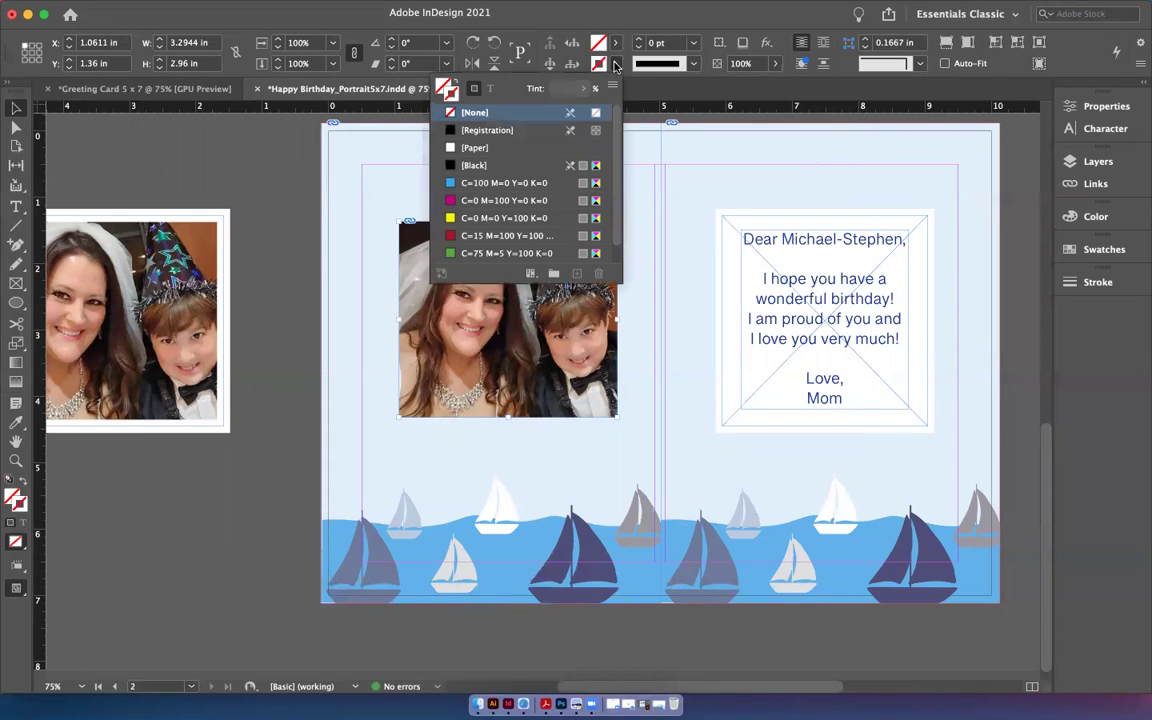
click(477, 148)
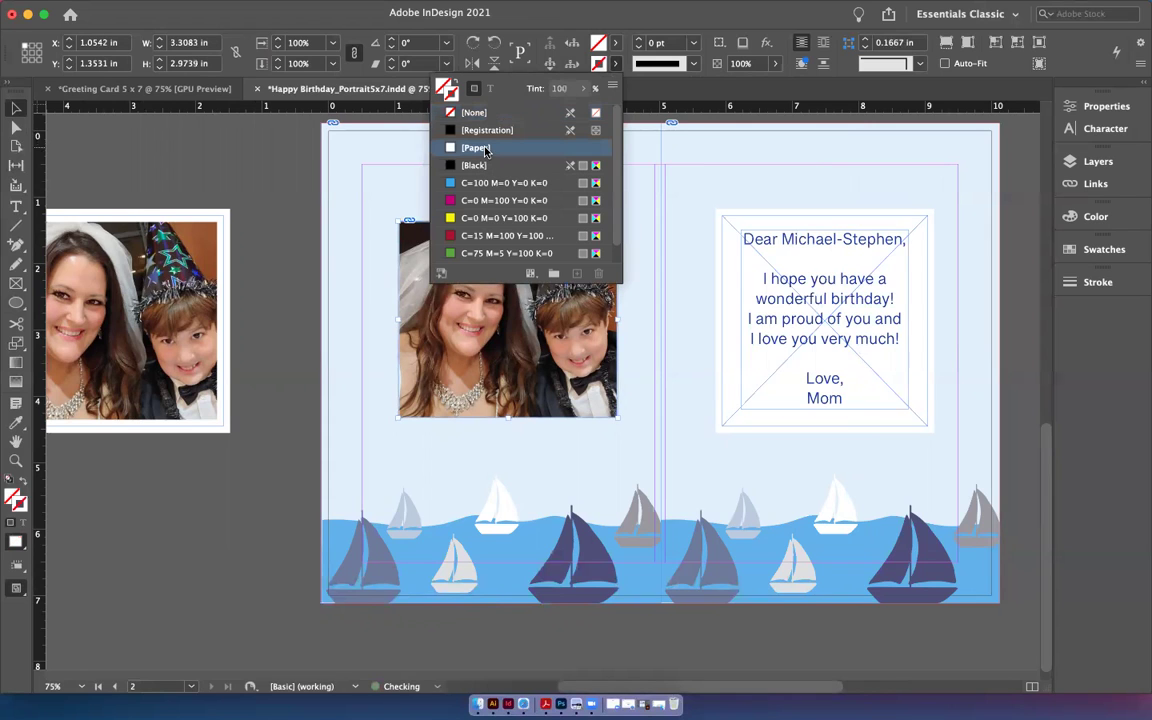
click(640, 38)
click(640, 38)
click(640, 38)
click(640, 38)
click(640, 38)
click(640, 38)
click(640, 38)
click(640, 38)
click(640, 38)
click(640, 38)
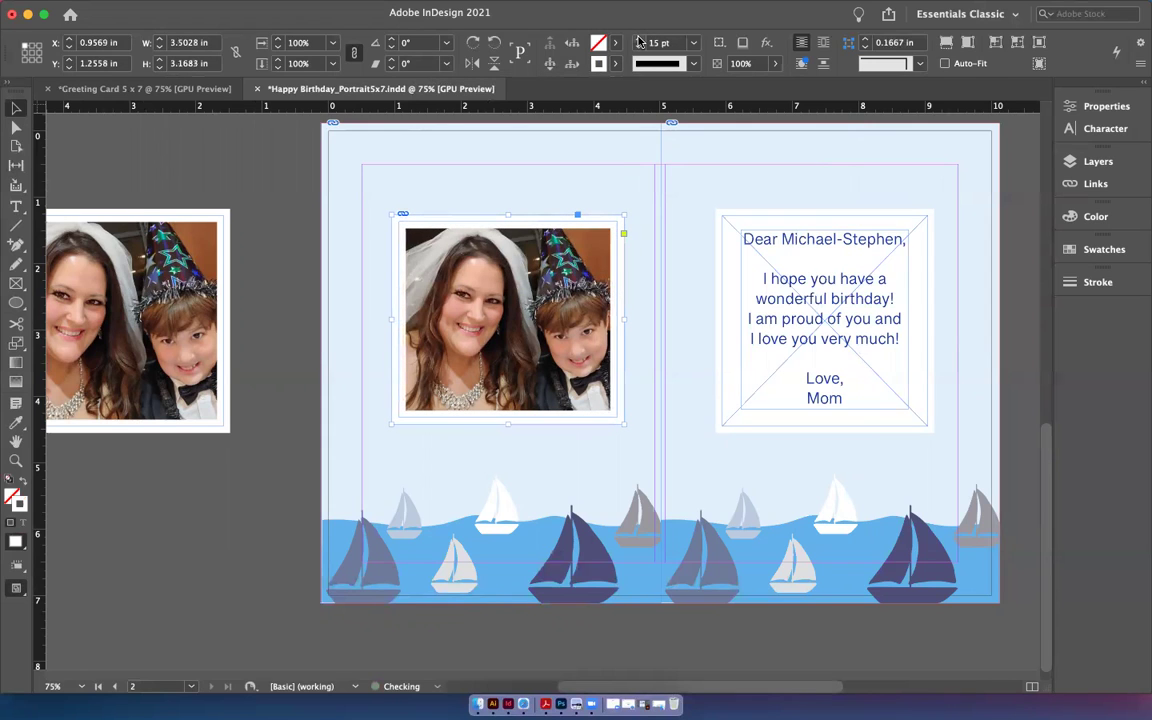
Move the message text frame onto the pasteboard.
click(274, 389)
scroll(274, 389, right, 5)
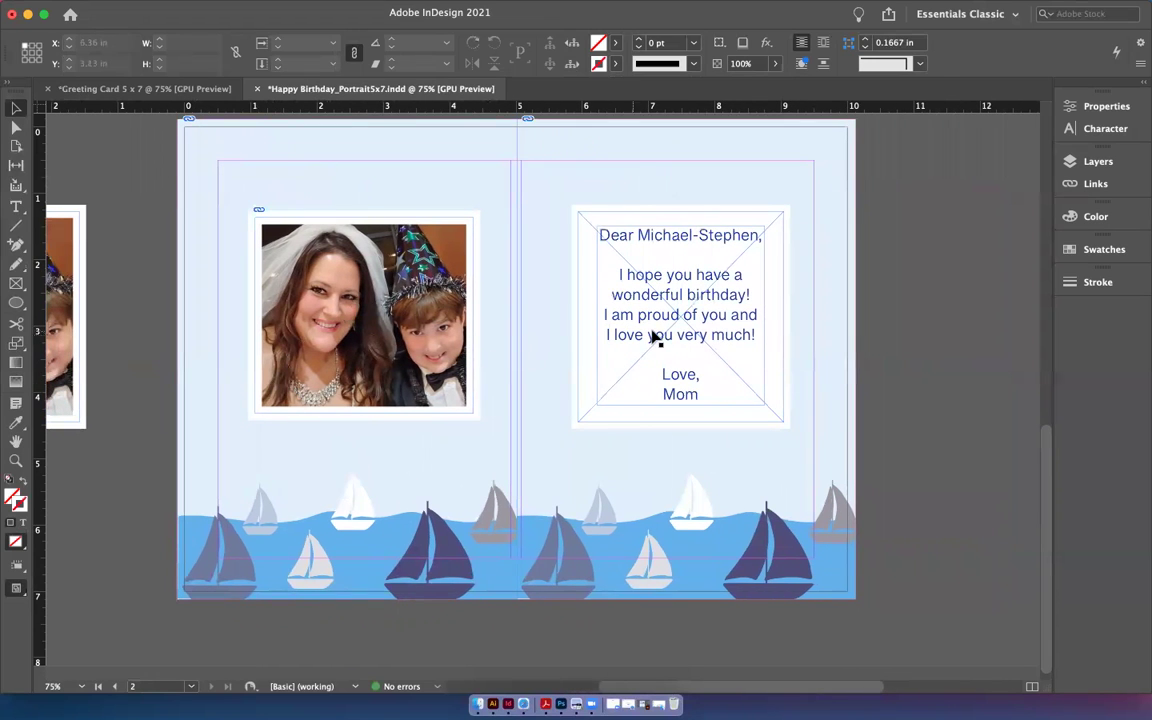
click(653, 337)
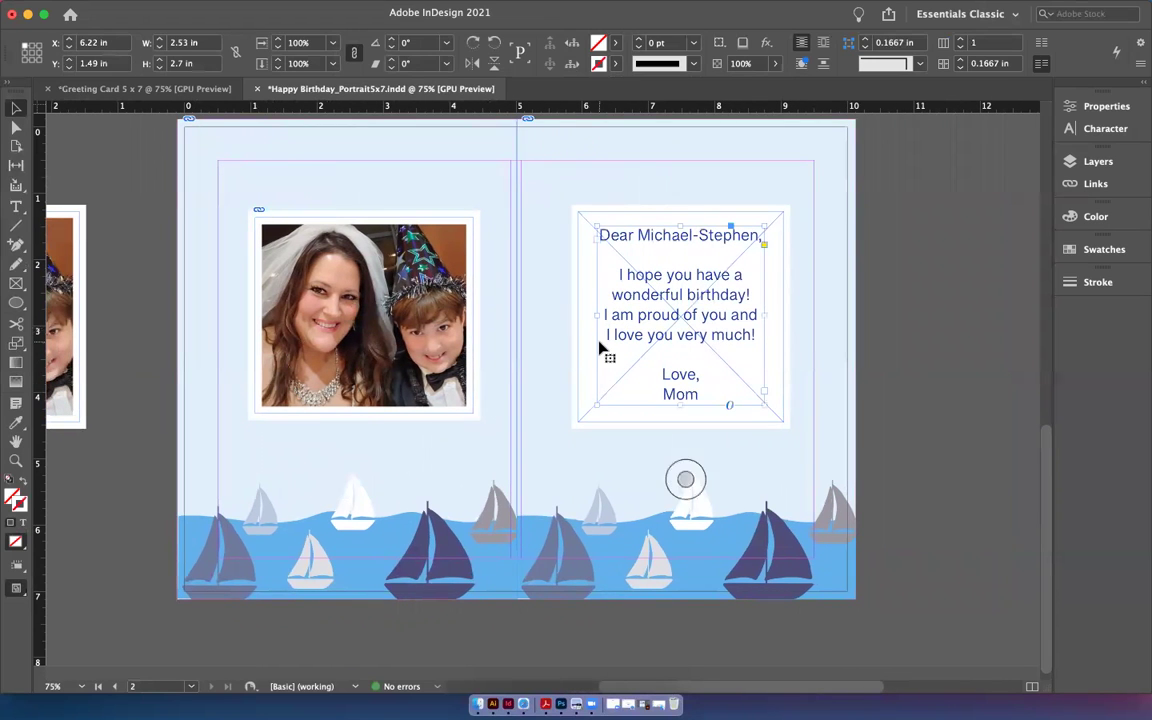
drag(585, 350, 917, 355)
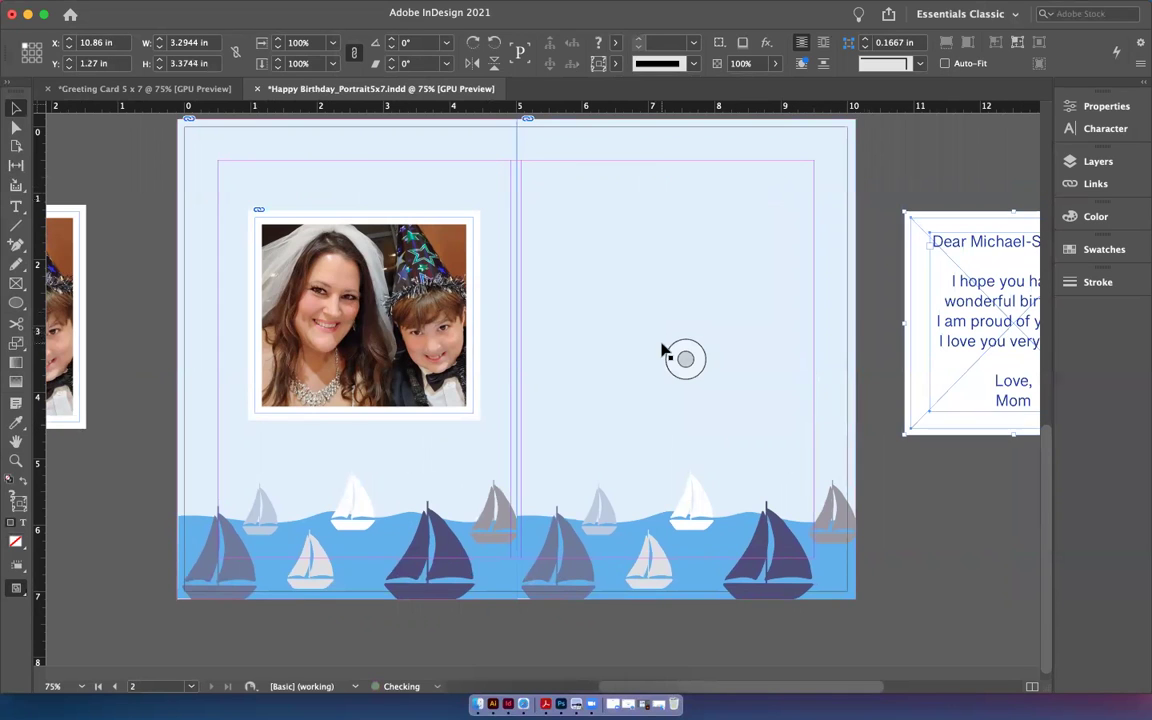
Duplicate the bordered photo frame and move the copy to the right page.
click(477, 236)
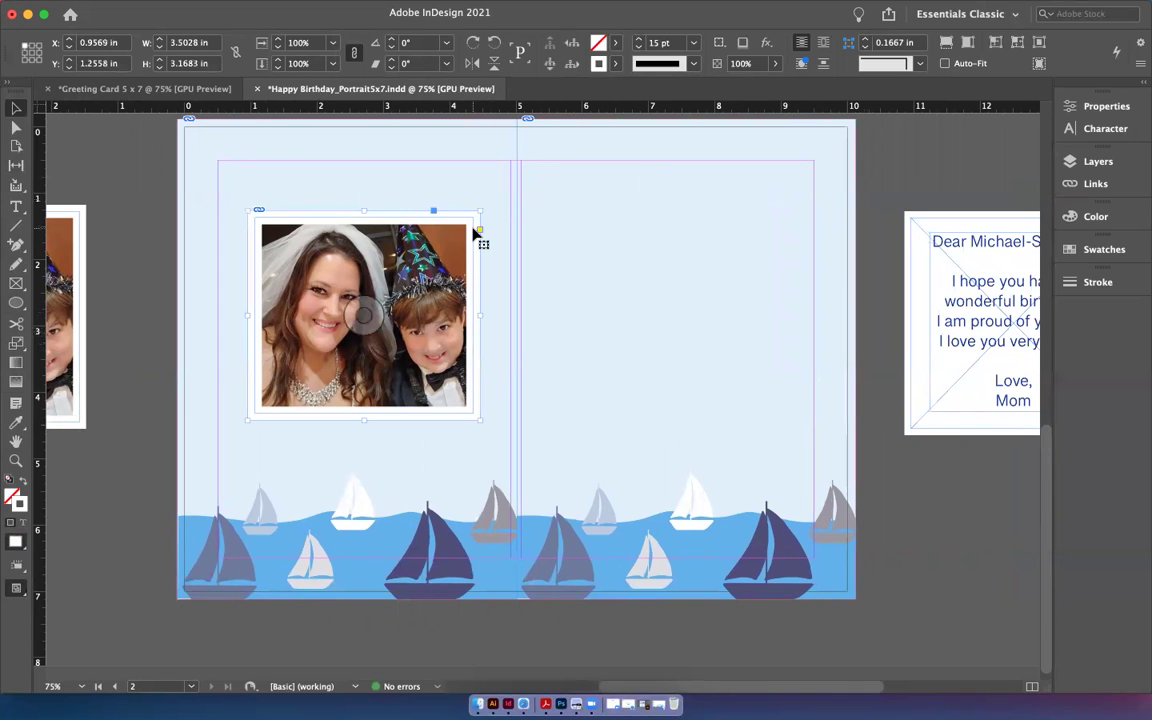
key(super+v)
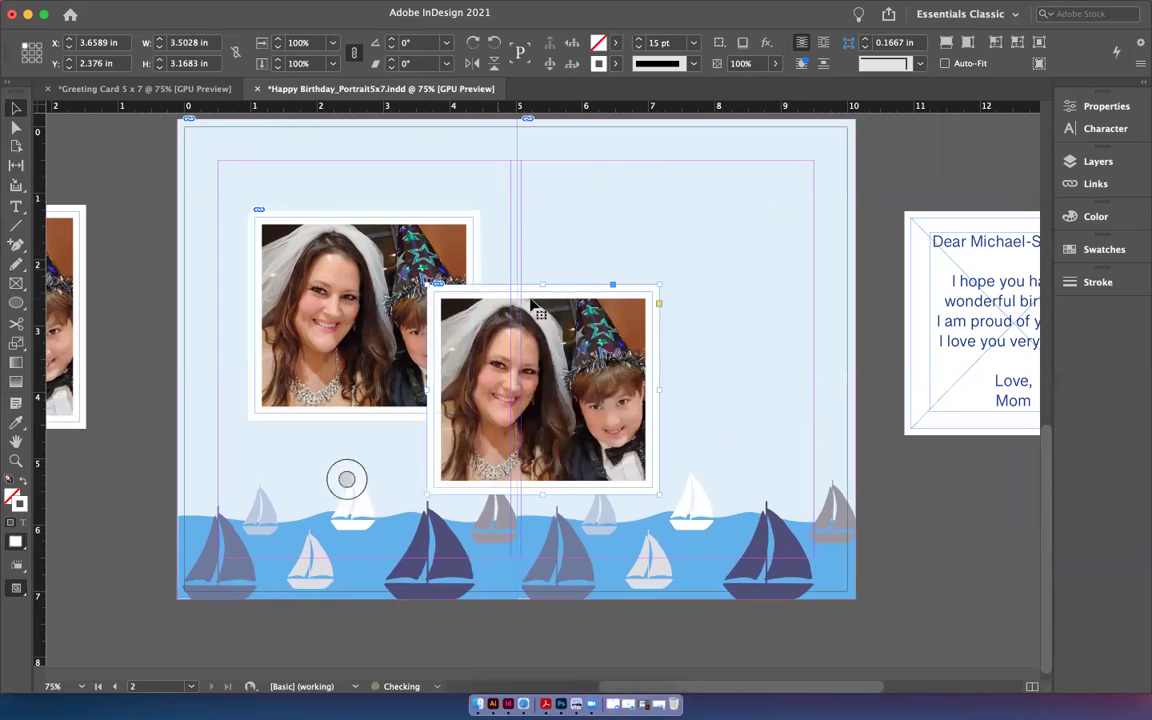
drag(477, 236, 697, 238)
click(824, 149)
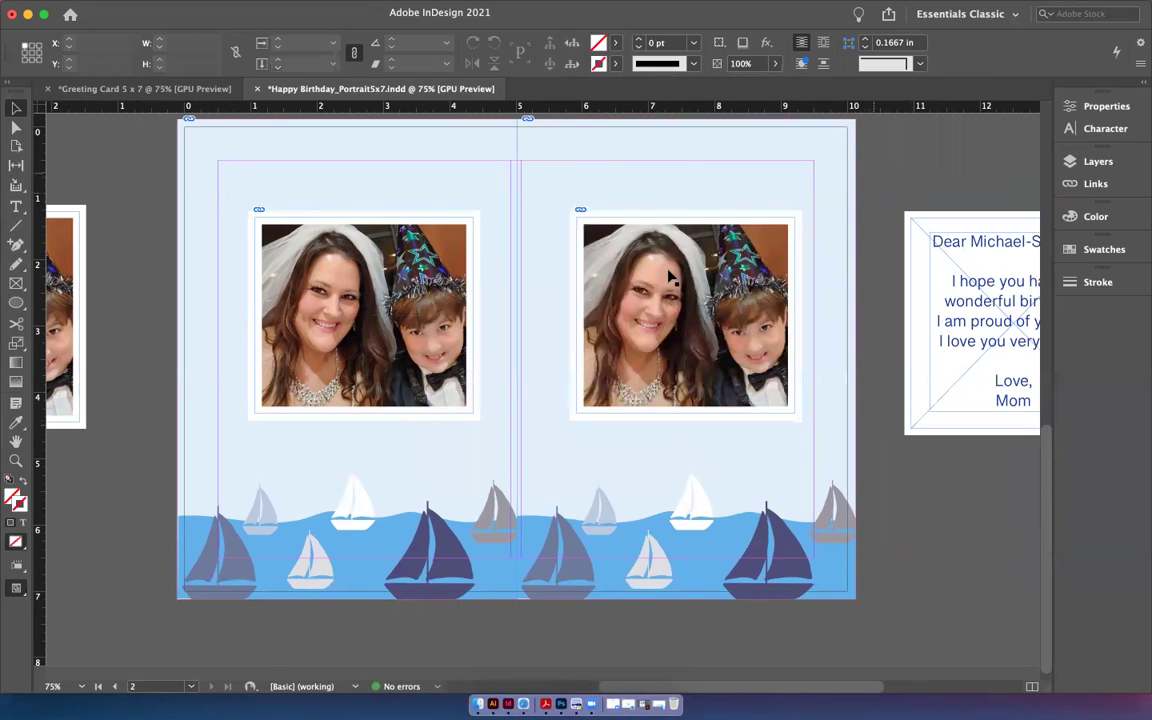
Delete the copy's image and fill the empty frame with [Paper].
click(664, 262)
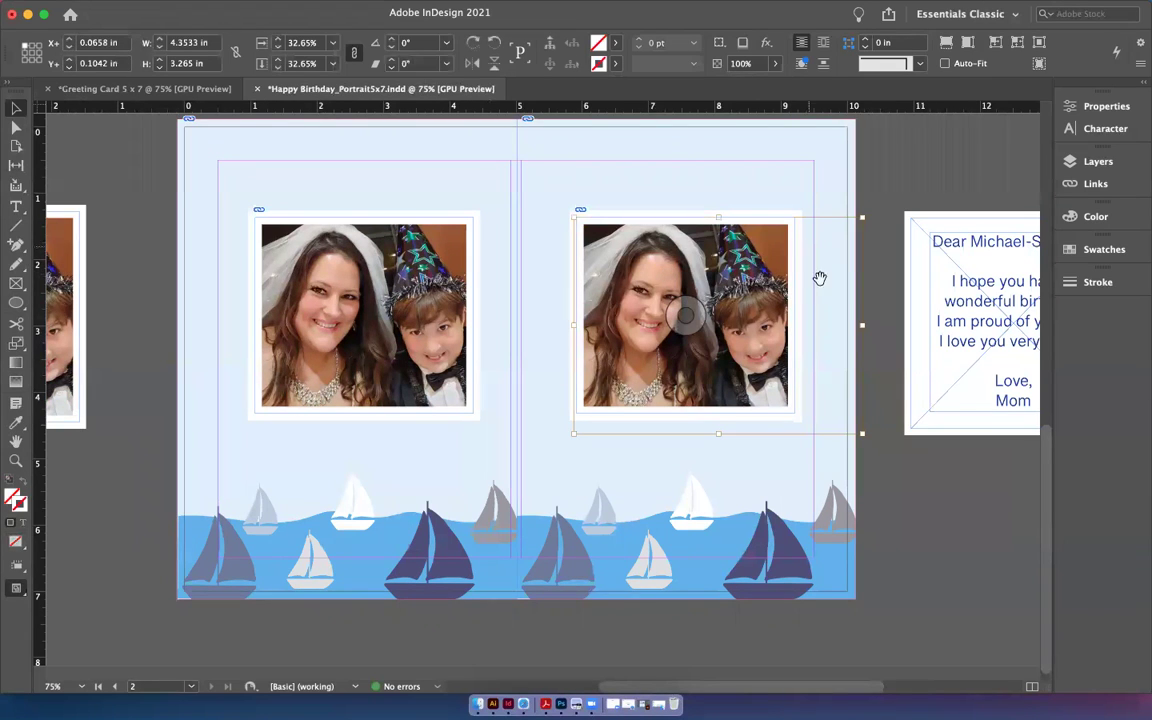
key(Delete)
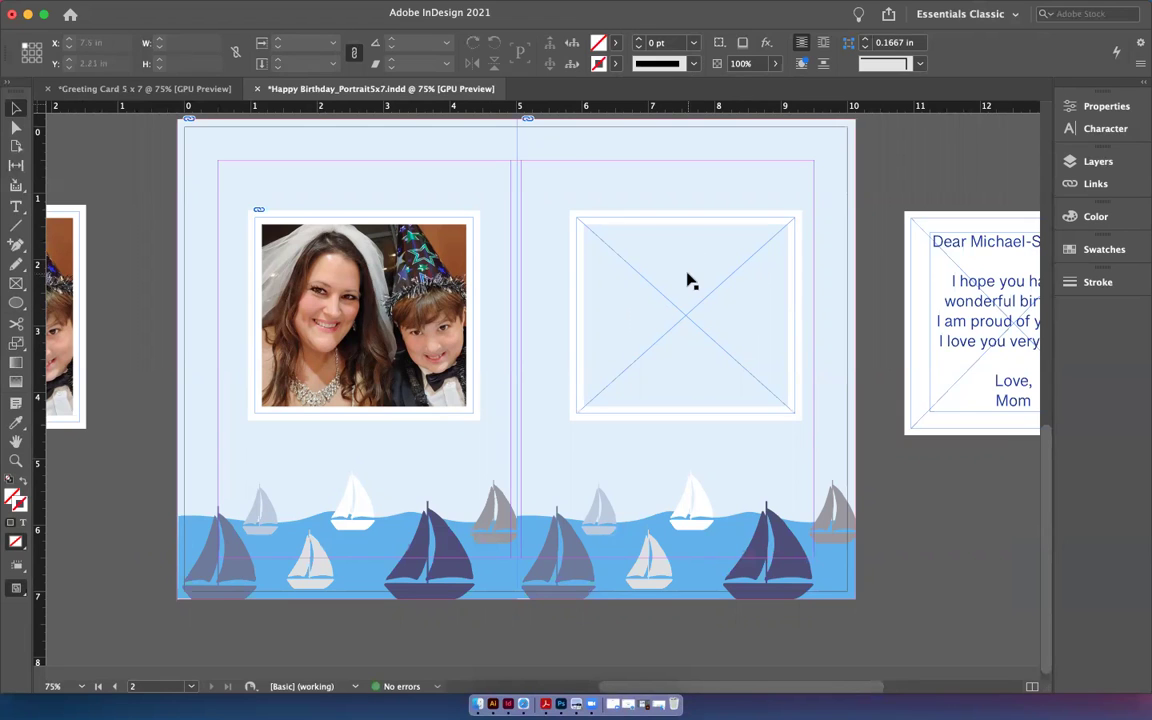
click(612, 228)
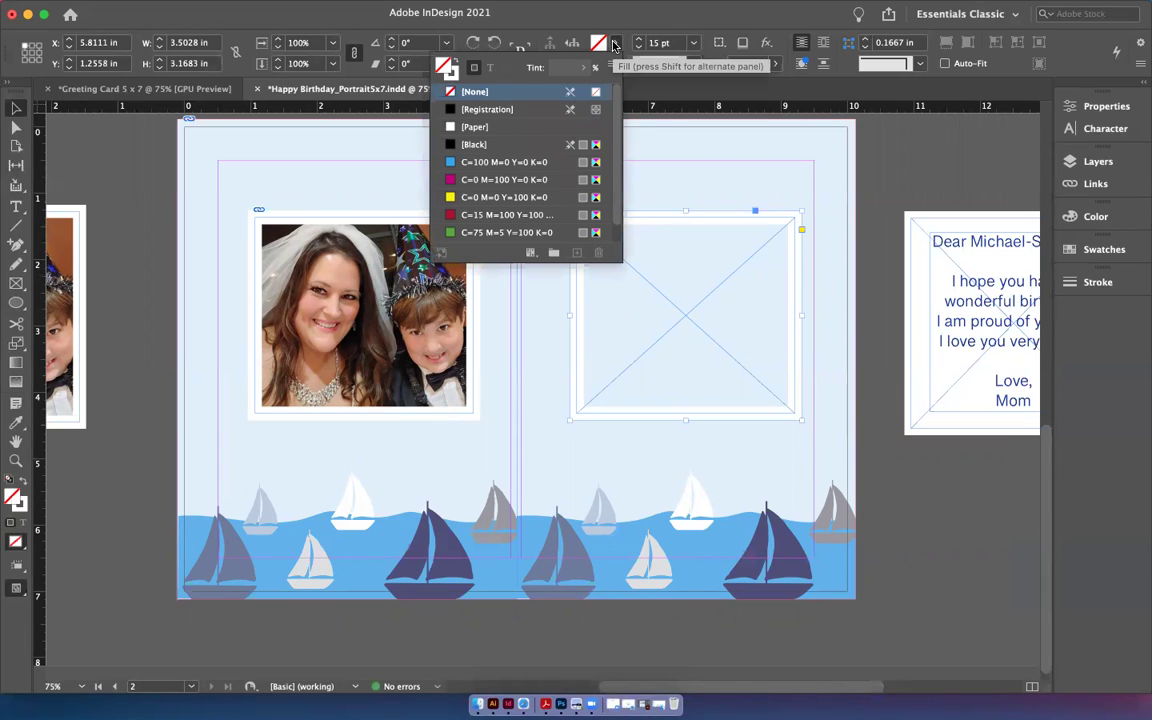
click(508, 127)
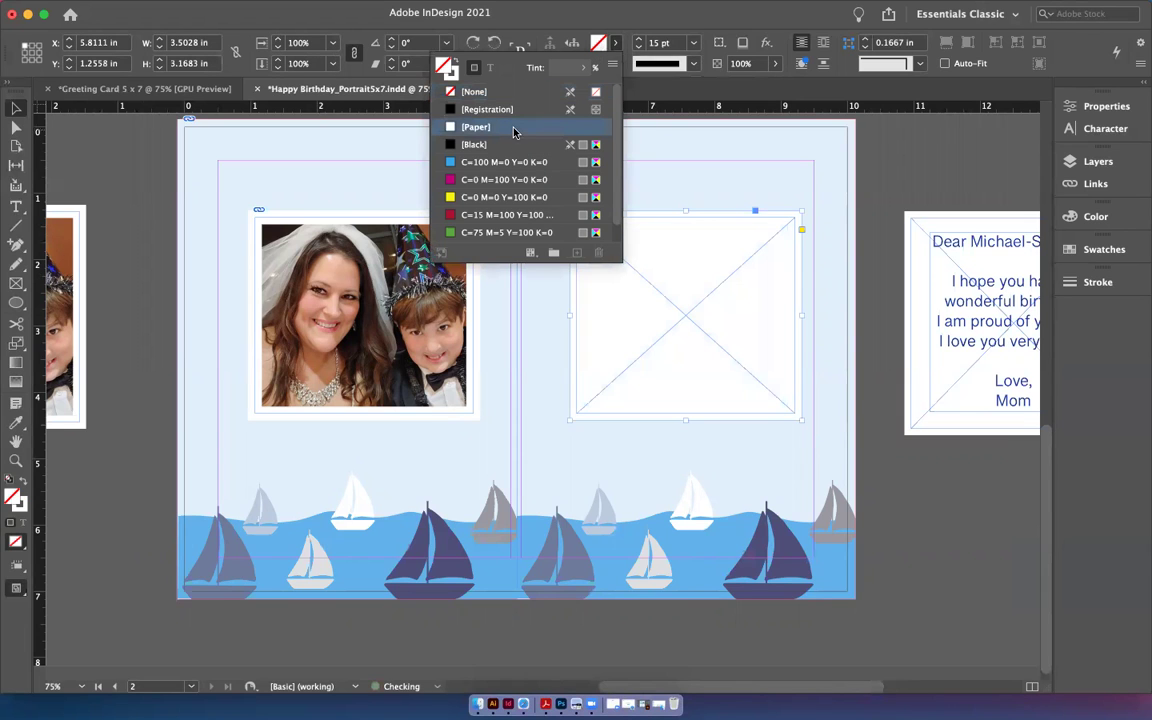
click(960, 181)
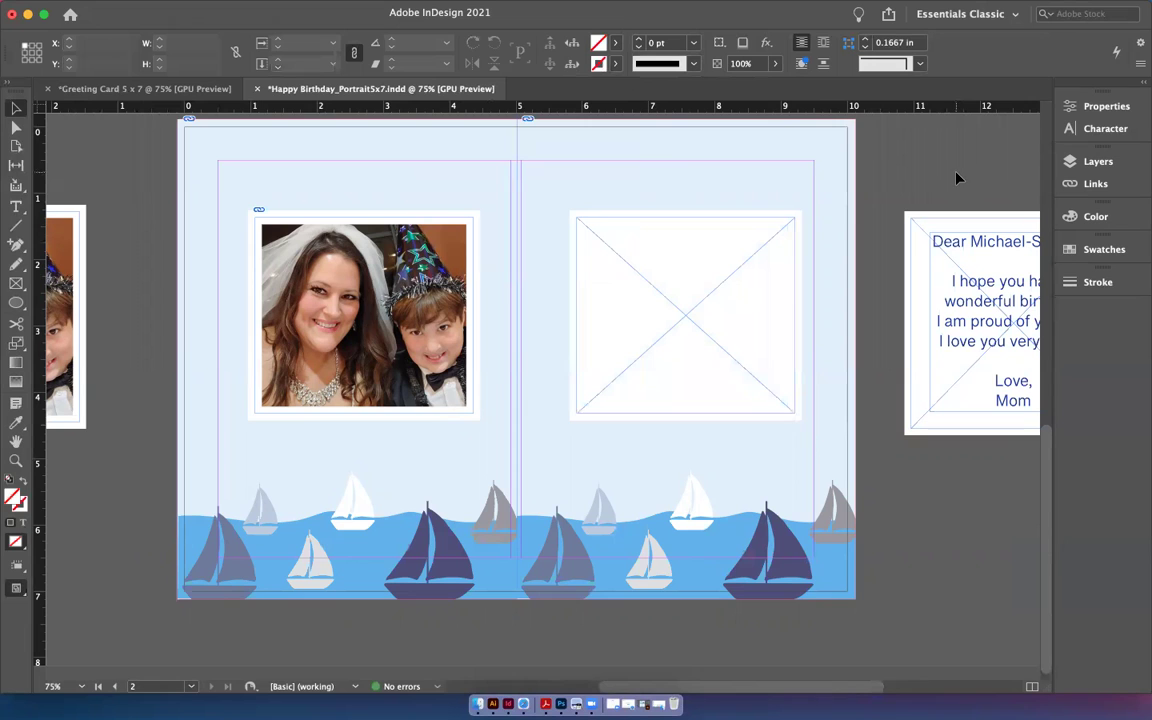
Try a text frame in the white frame, then undo the move and the white fill.
click(15, 208)
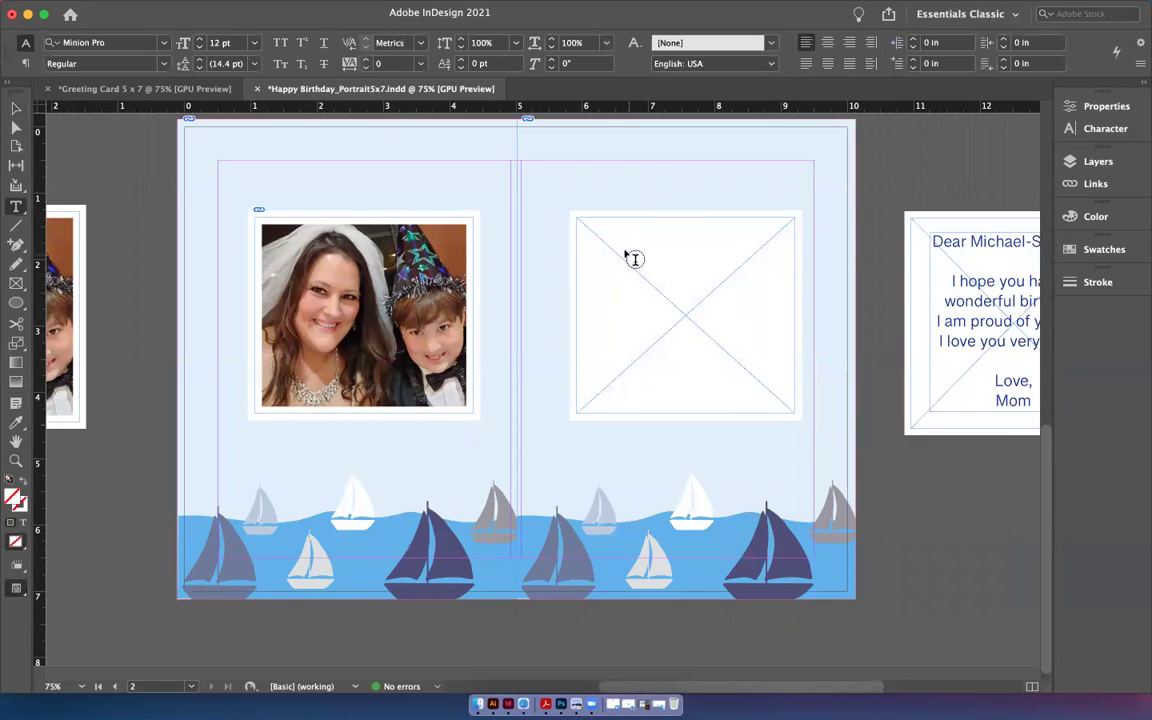
drag(602, 236, 766, 395)
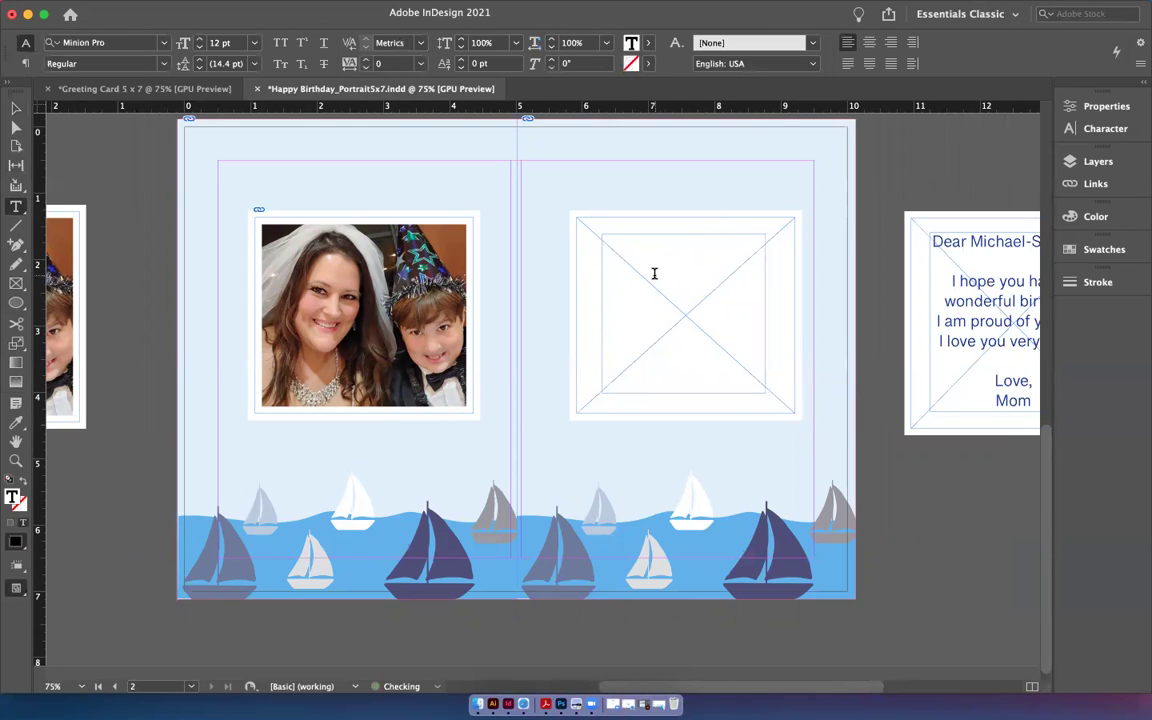
text(H)
key(BackSpace)
key(BackSpace)
key(BackSpace)
click(16, 107)
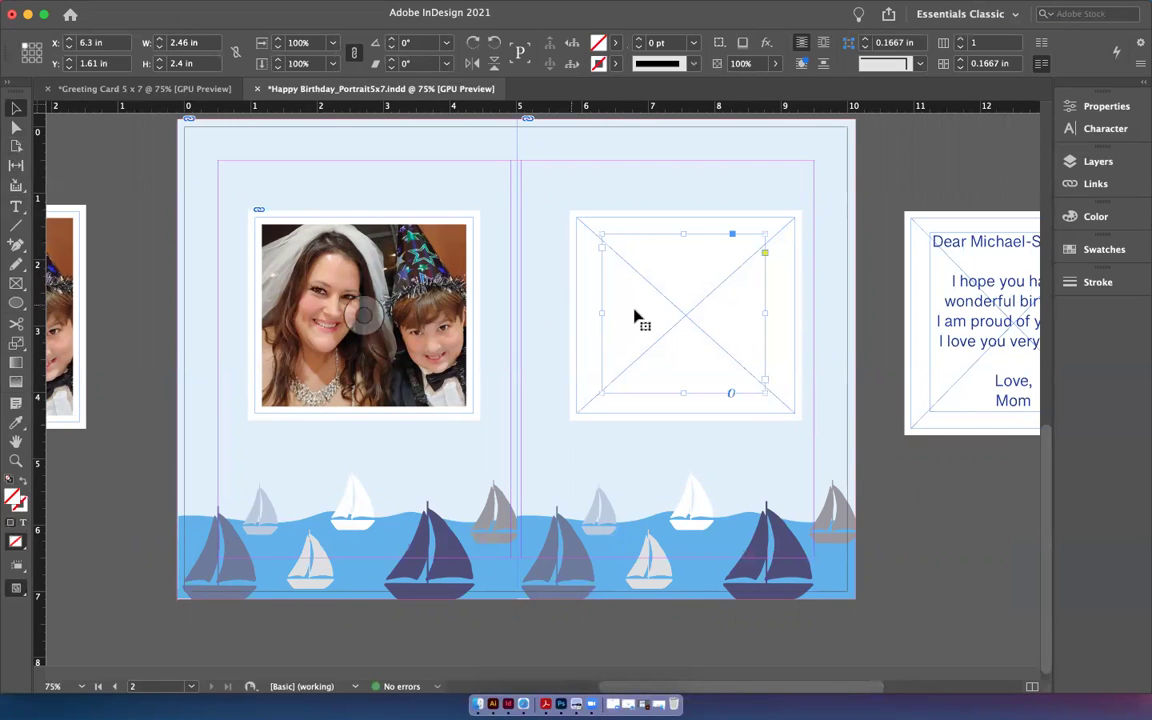
drag(987, 301, 663, 287)
key(\)
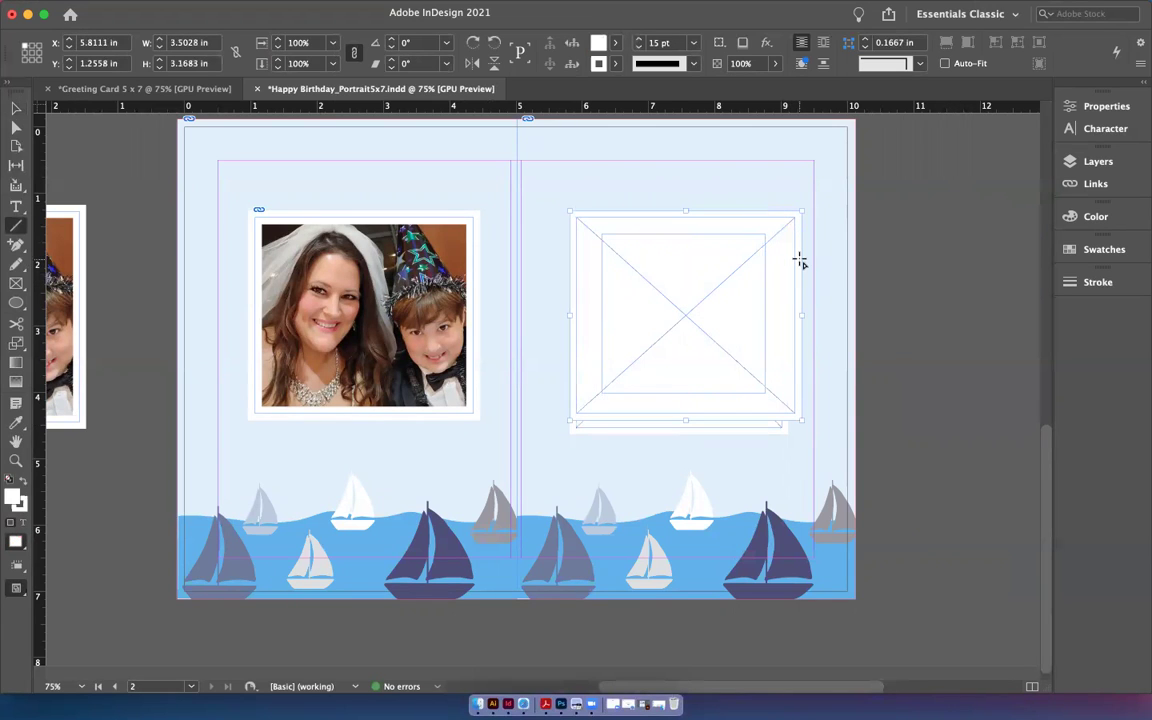
key(super+shift+a)
key(v)
key(super+z)
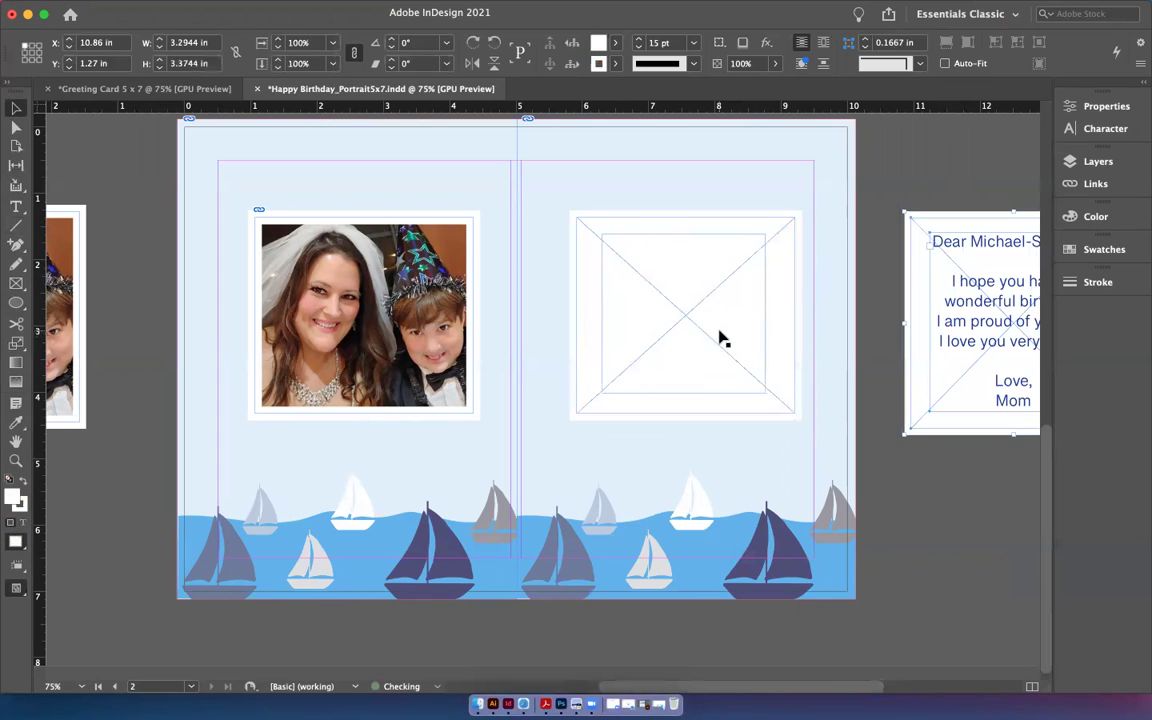
key(super+z)
key(super+z)
key(super+z)
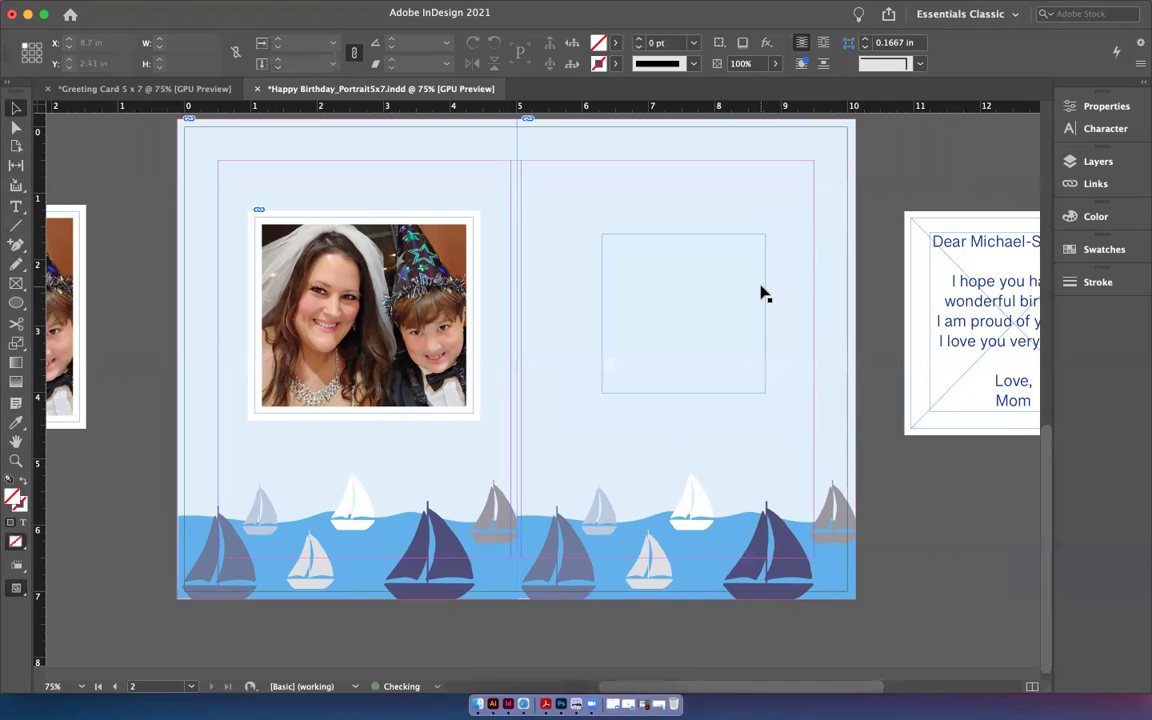
Move the message text frame onto the right page and delete the left page's old photo.
drag(980, 318, 648, 306)
click(257, 268)
key(Delete)
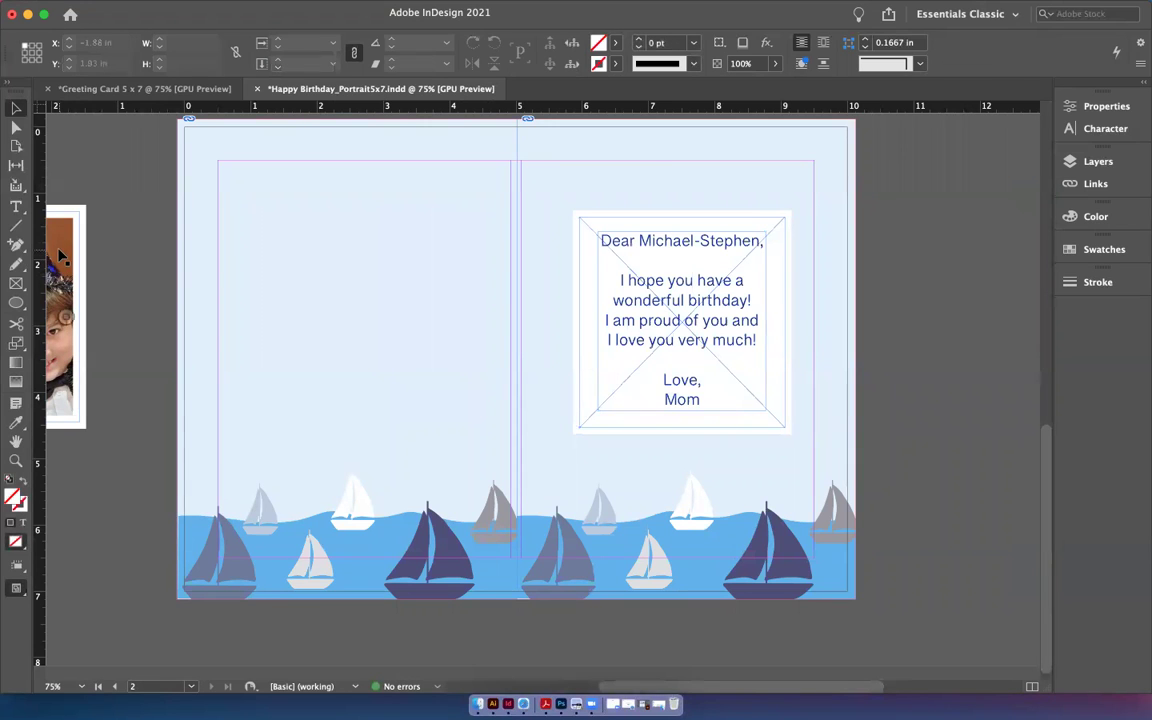
Move the pasteboard photo onto the left inside page and scroll up to the page 1 spread.
drag(80, 272, 447, 297)
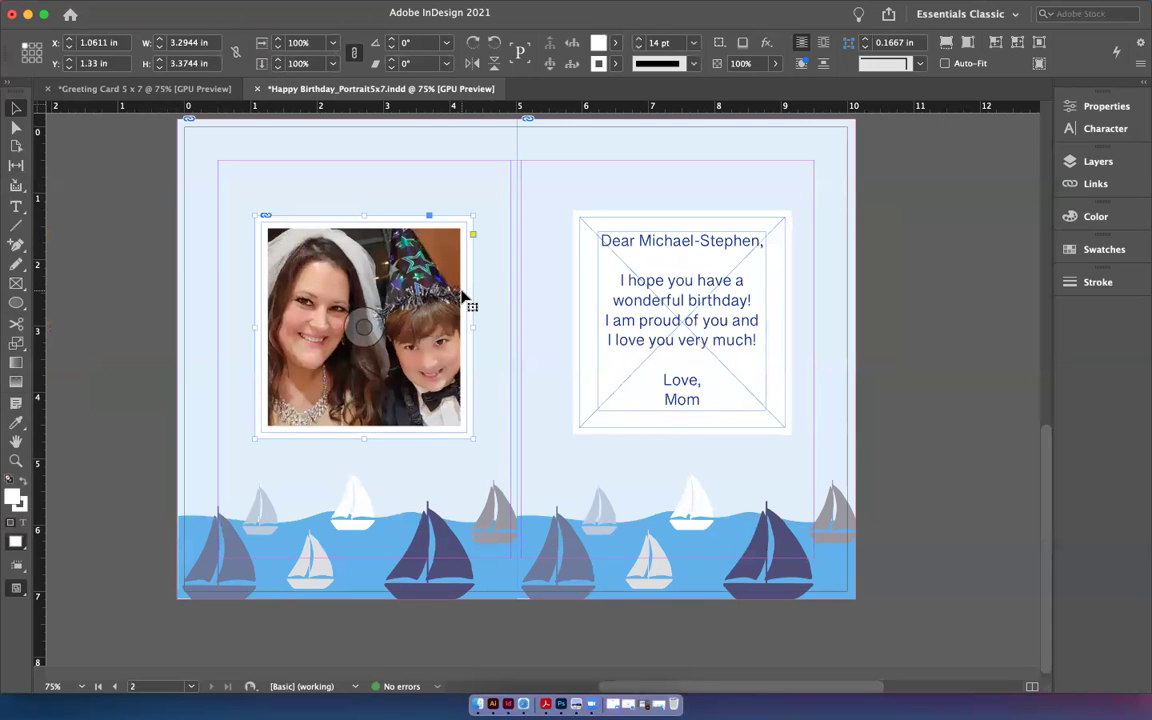
scroll(463, 300, up, 10)
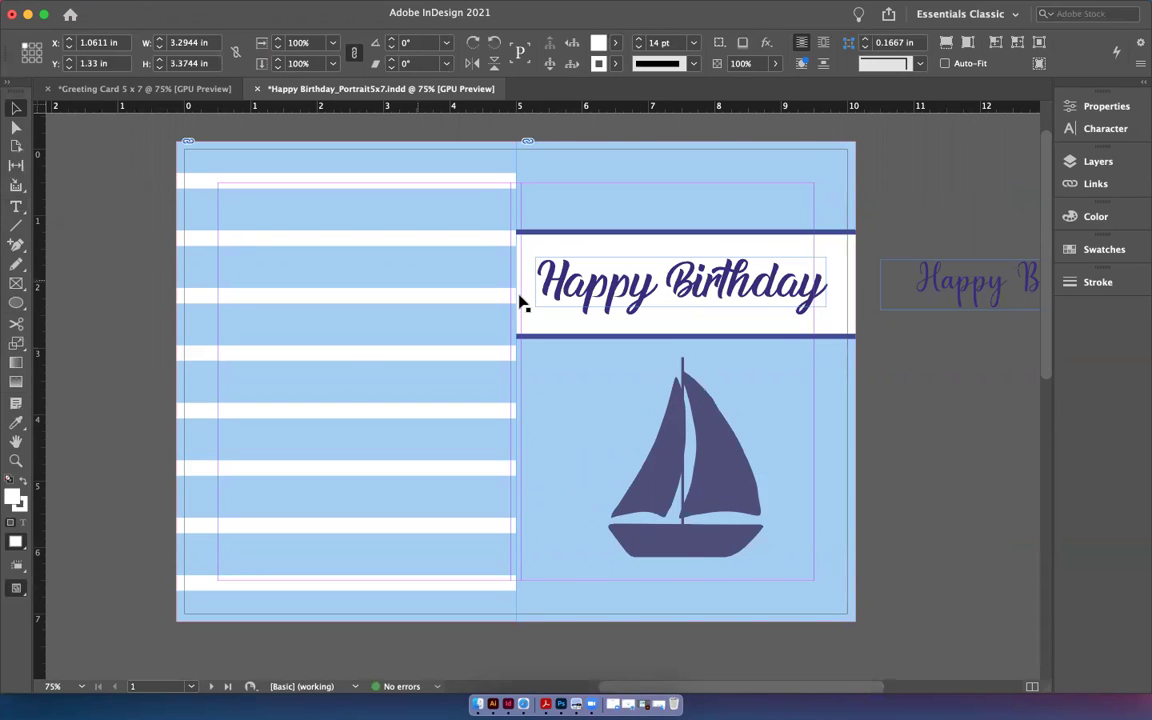
Select the front's Happy Birthday text frame, then bring Safari to the front.
click(17, 207)
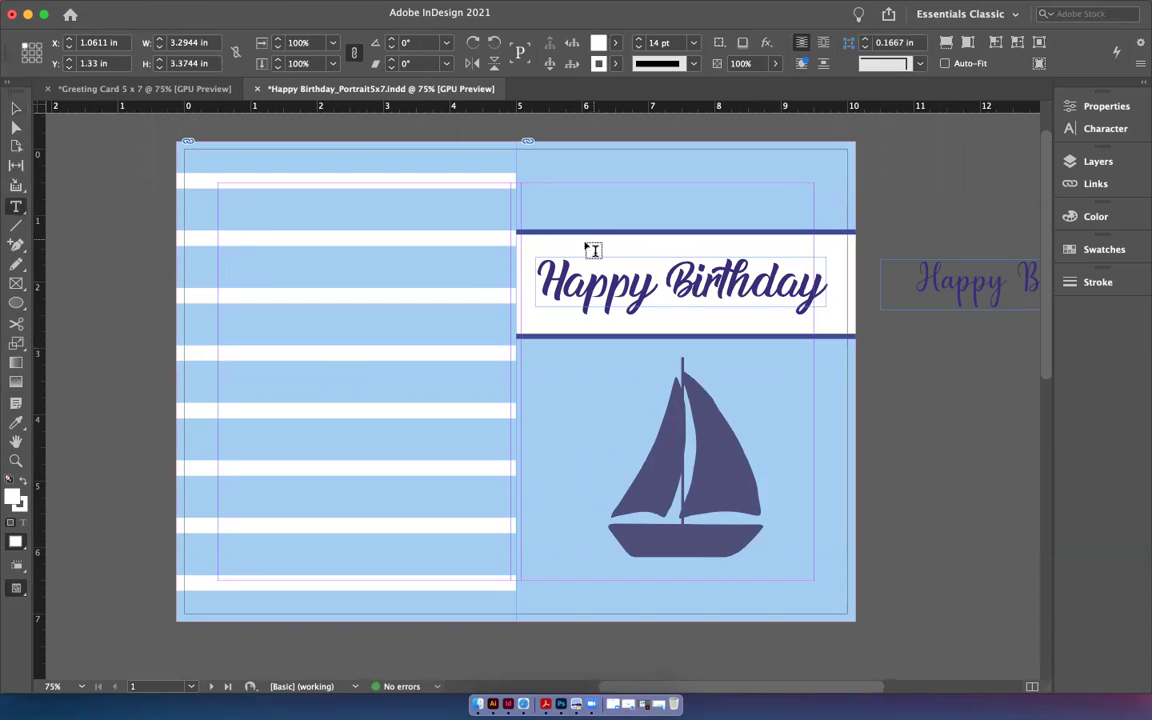
click(17, 107)
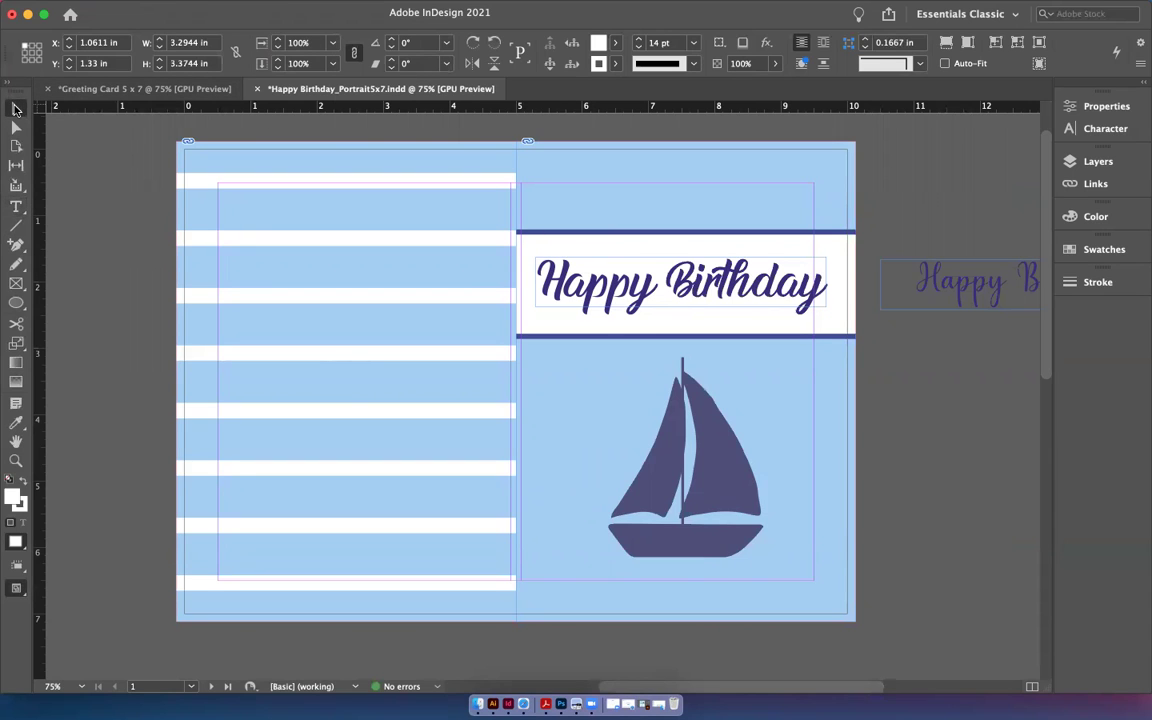
click(735, 284)
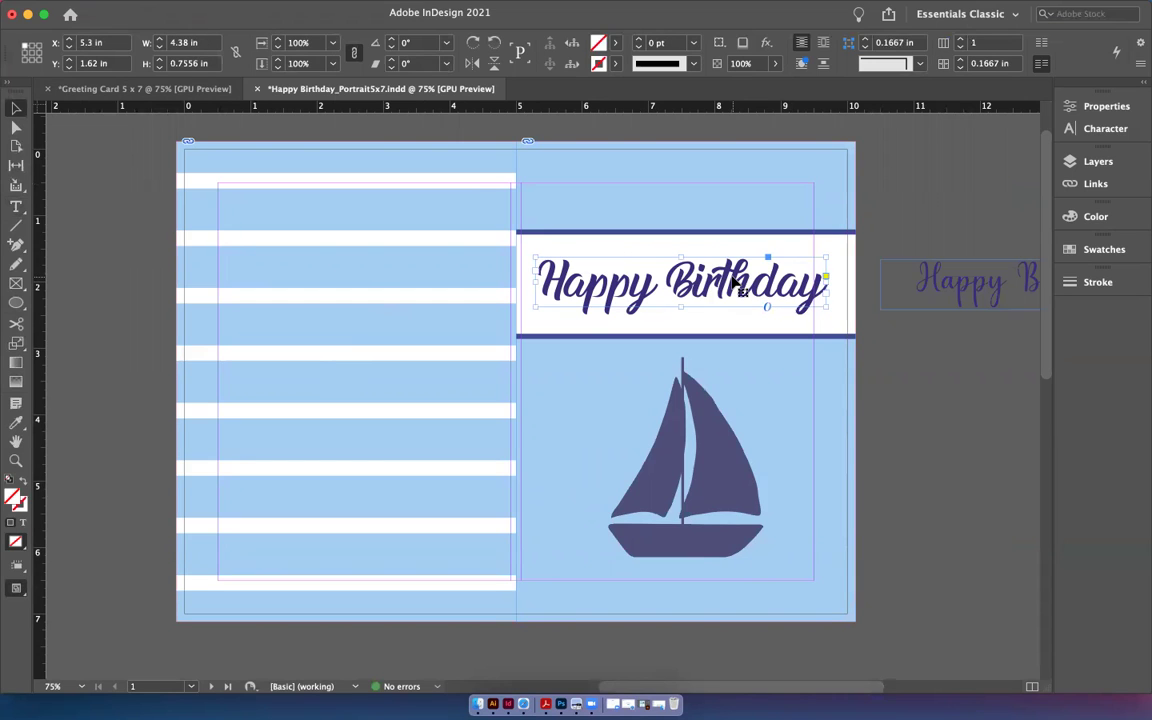
click(15, 207)
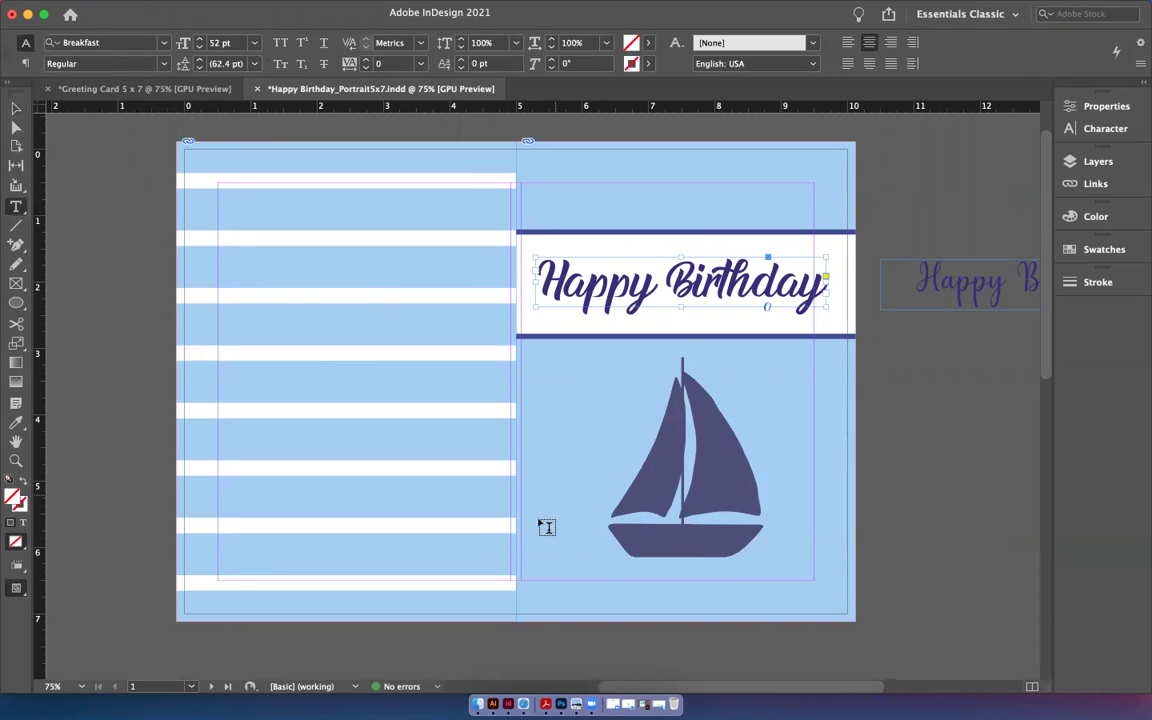
click(524, 704)
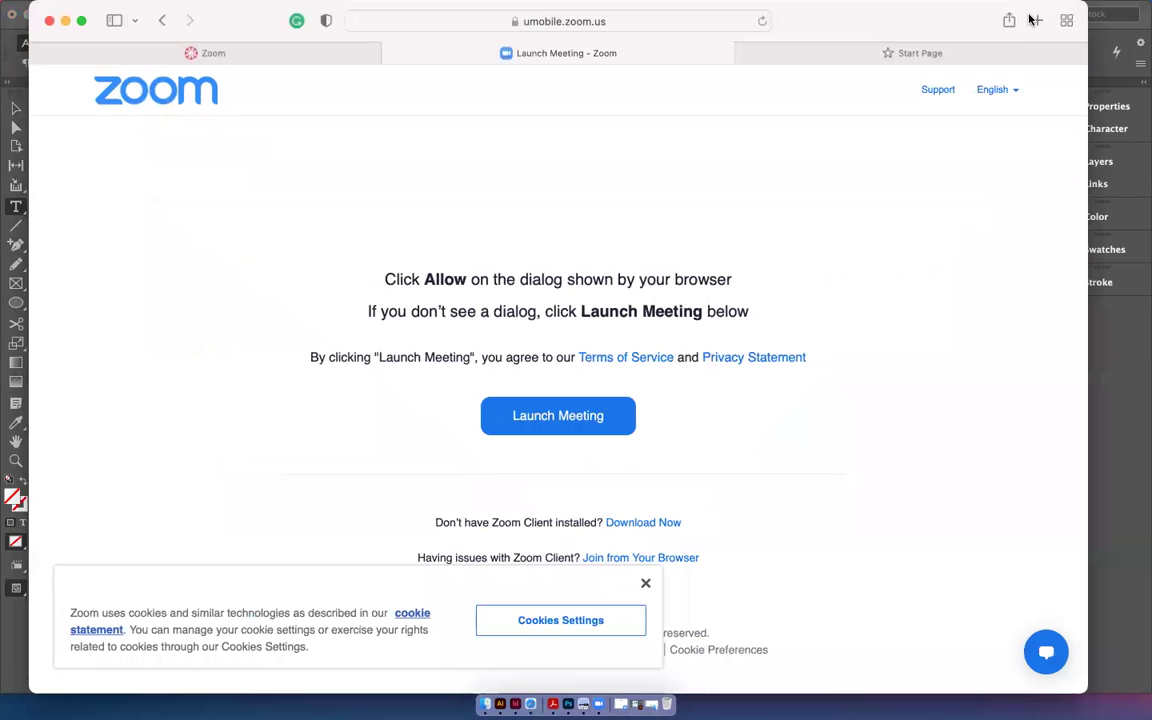
Go to dafont.com in a new tab and browse the Script > Calligraphy fonts.
key(super+t)
text(dafont.com)
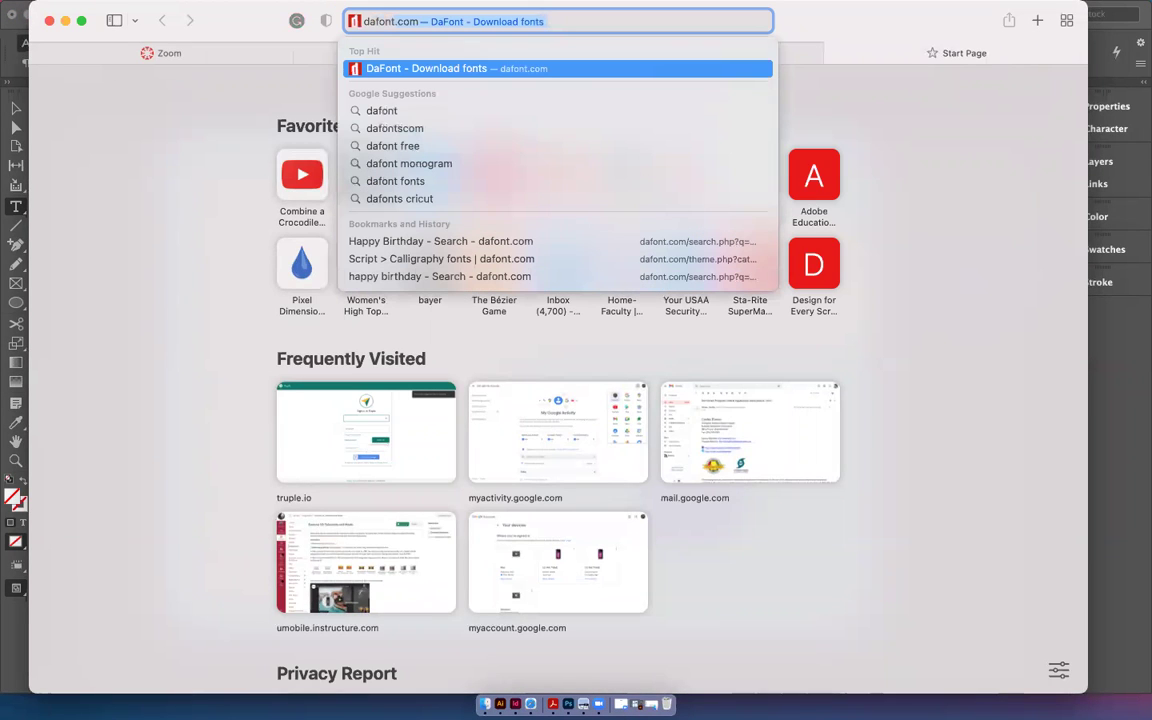
key(Return)
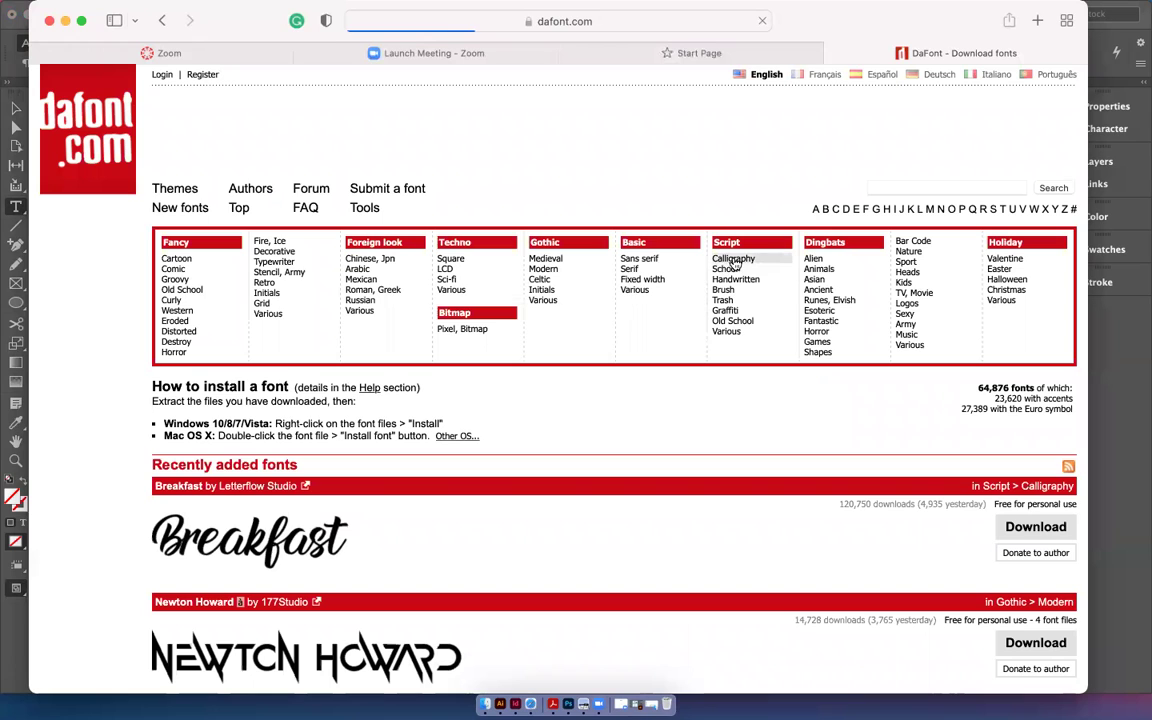
click(733, 260)
Preview the Calligraphy fonts with the text 'Happy Birthday'.
click(246, 448)
text(Happy Birthda)
key(Down)
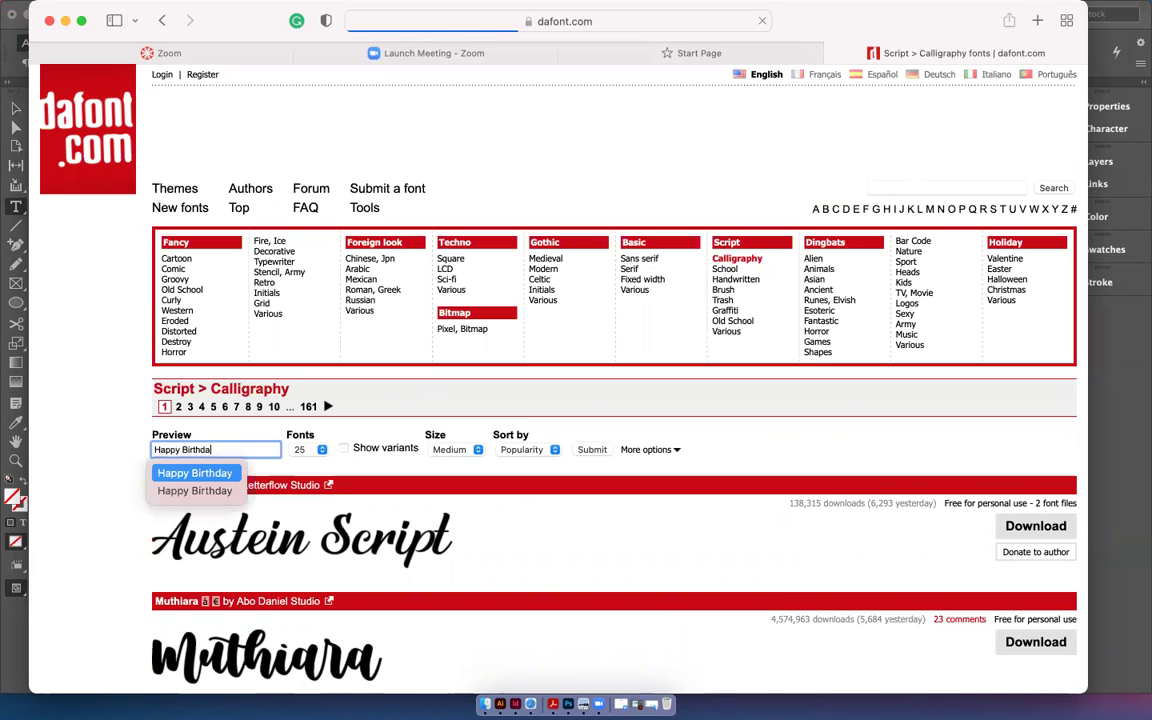
click(228, 475)
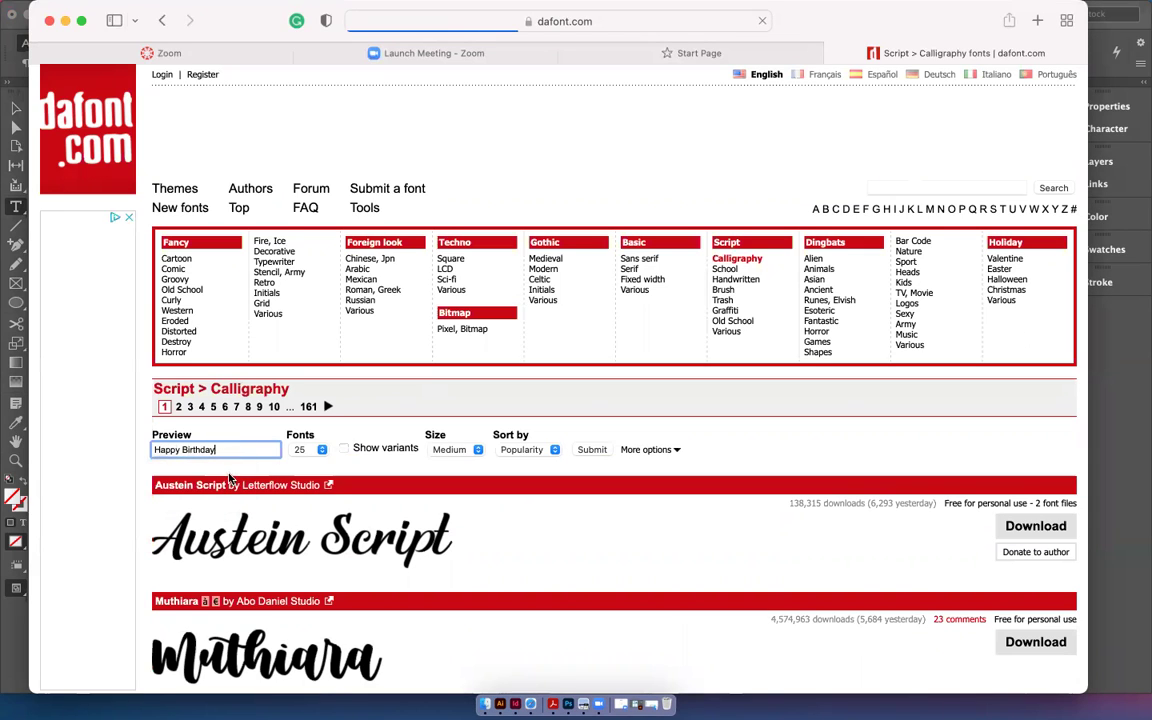
scroll(404, 540, down, 3)
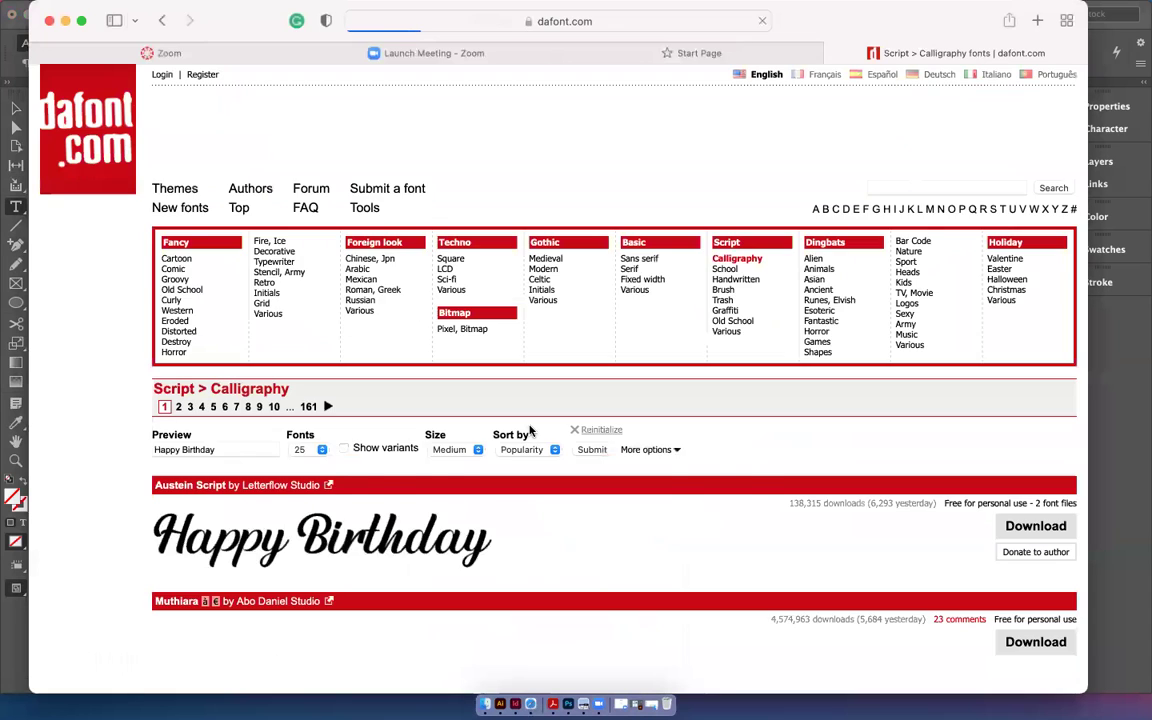
scroll(530, 430, down, 5)
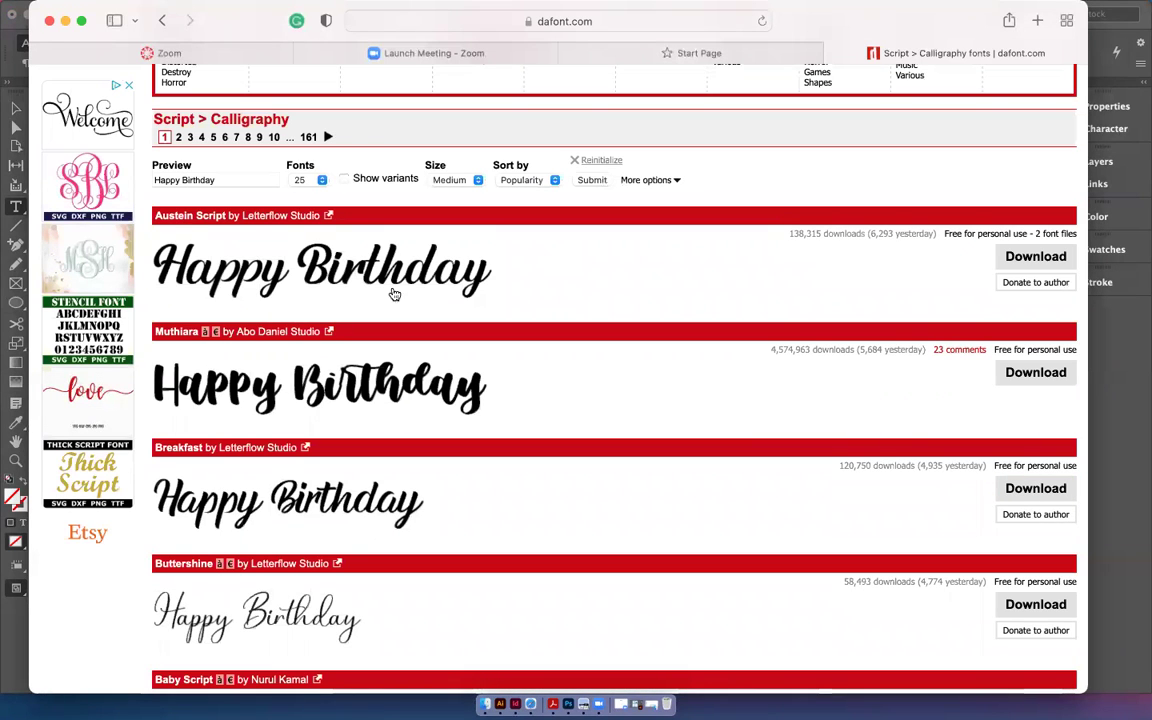
Download the Austein Script font and select austein_script in the Downloads list.
click(1013, 259)
click(981, 21)
click(924, 95)
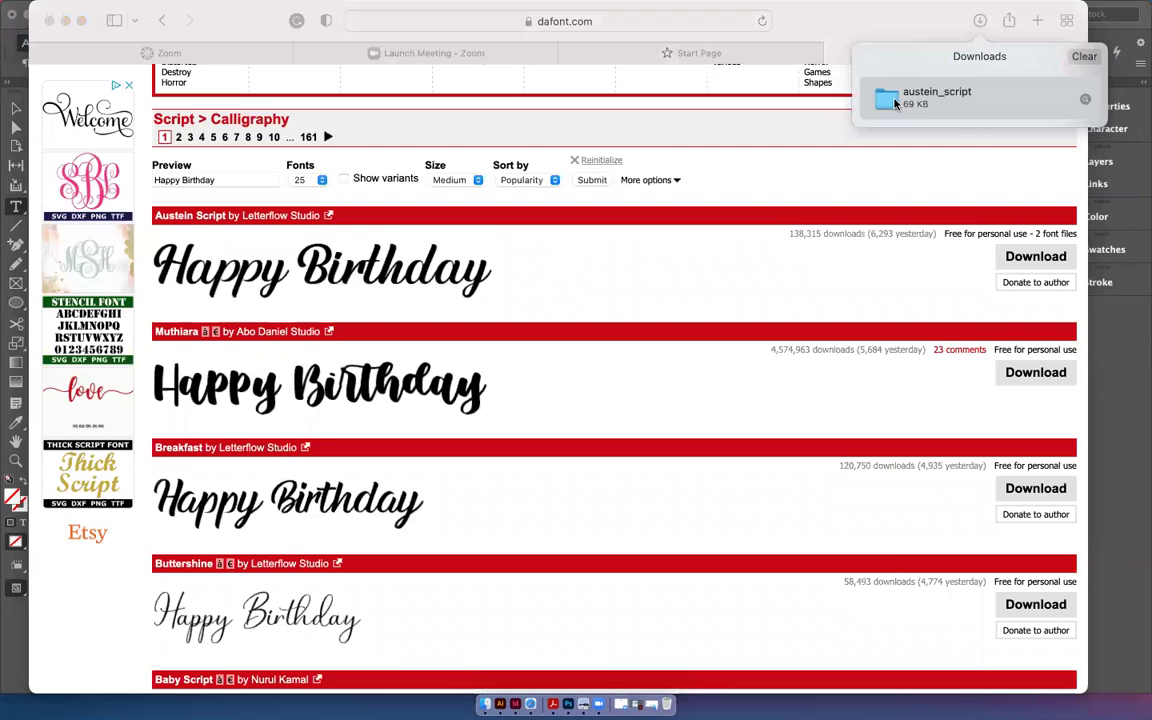
Install Austein.ttf from the austein_script folder via Font Book, then quit Font Book and minimize Safari.
double_click(895, 100)
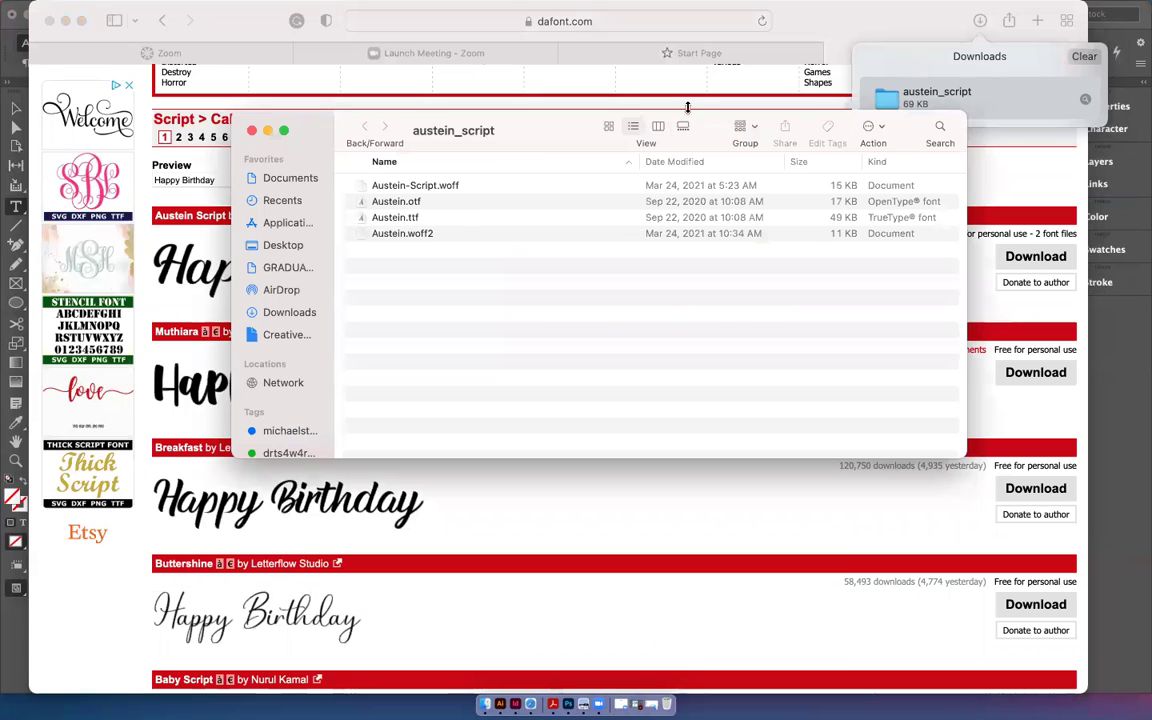
double_click(400, 218)
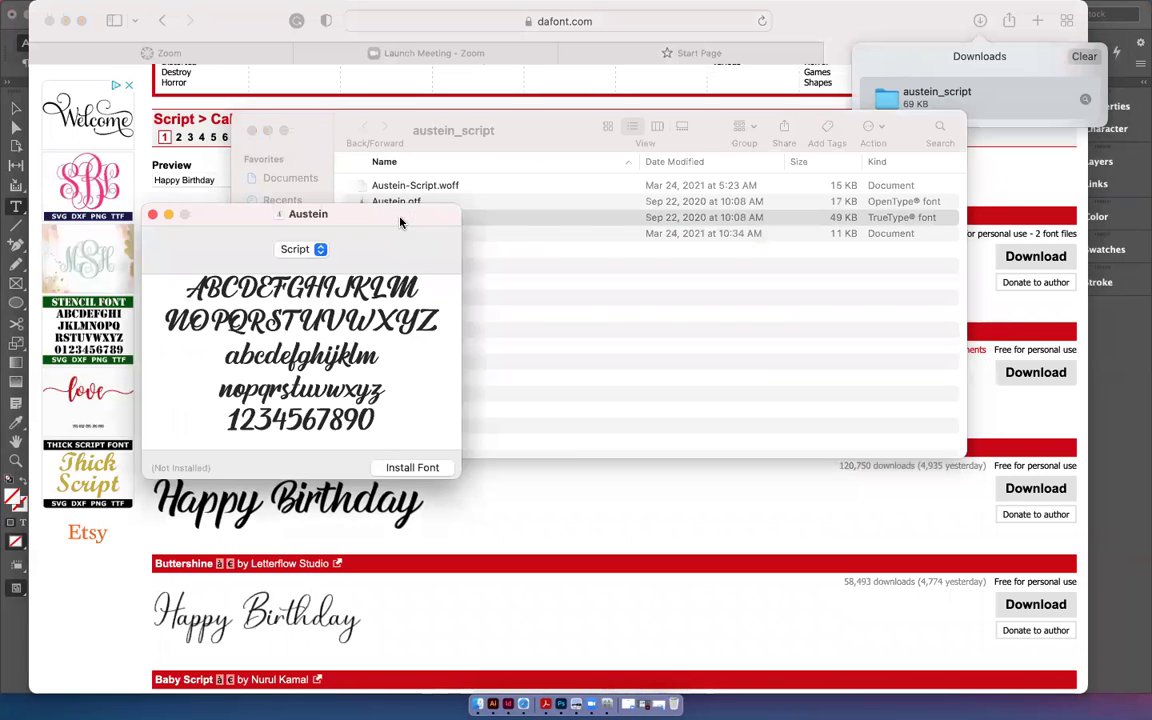
click(412, 467)
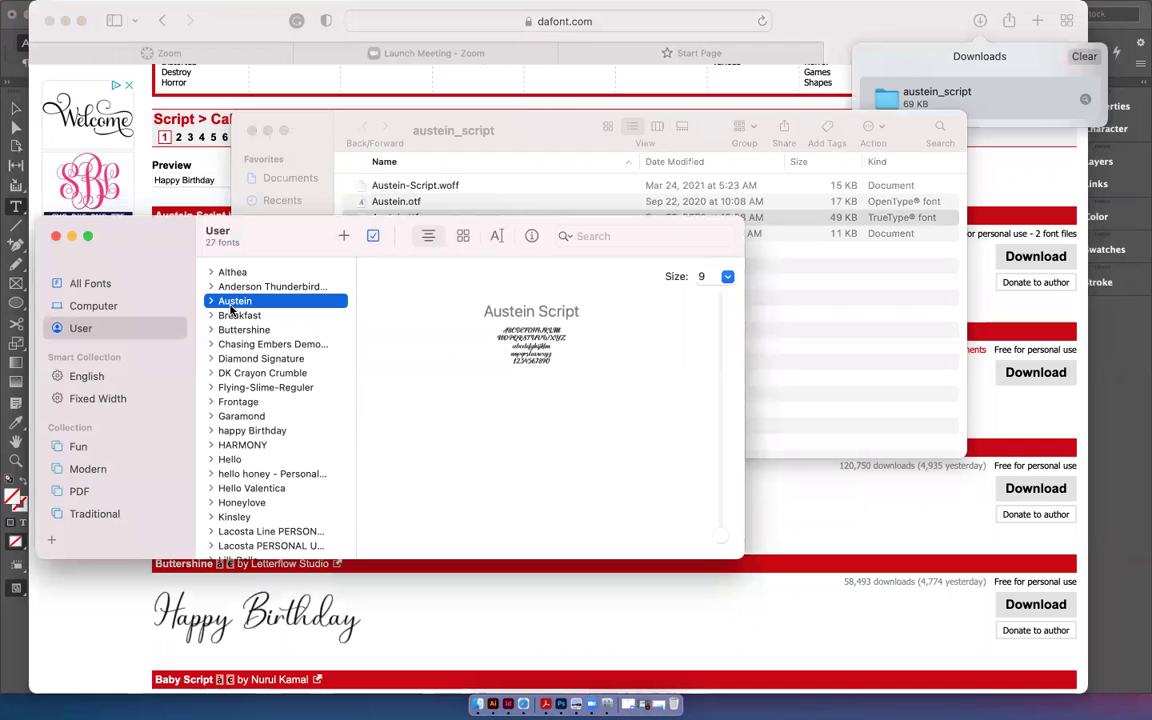
key(super+q)
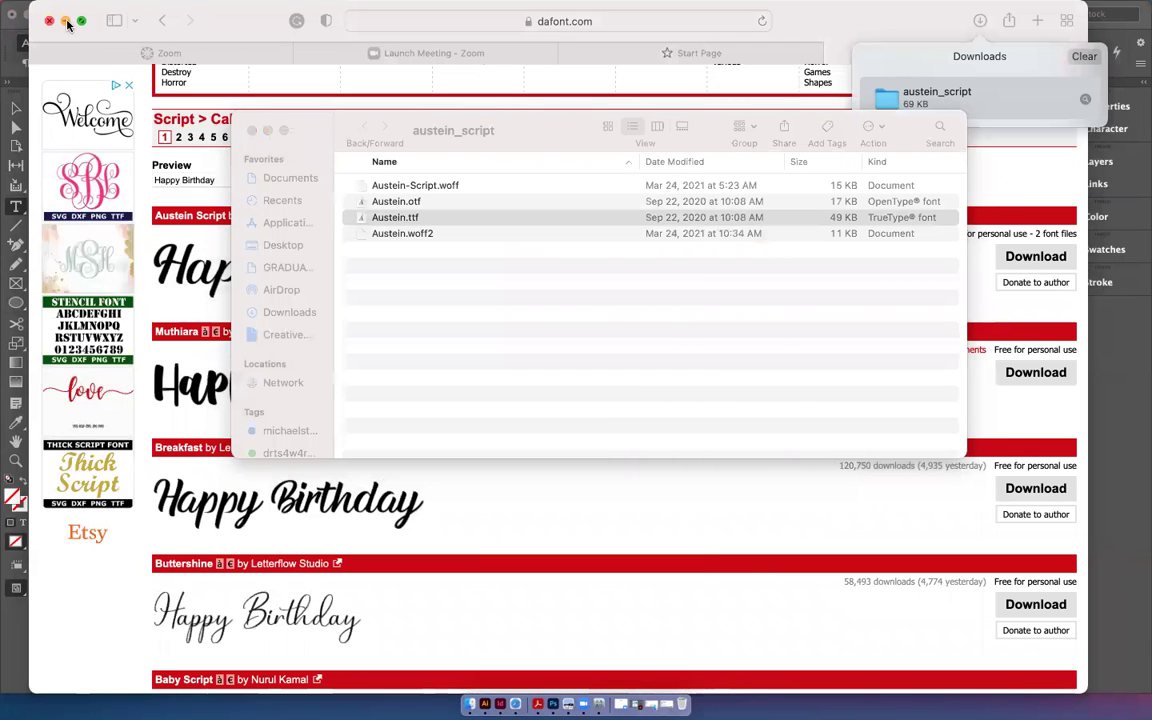
click(66, 21)
Set the front-cover 'Happy Birthday' heading in Austein at 50 pt so it fits one line.
click(268, 131)
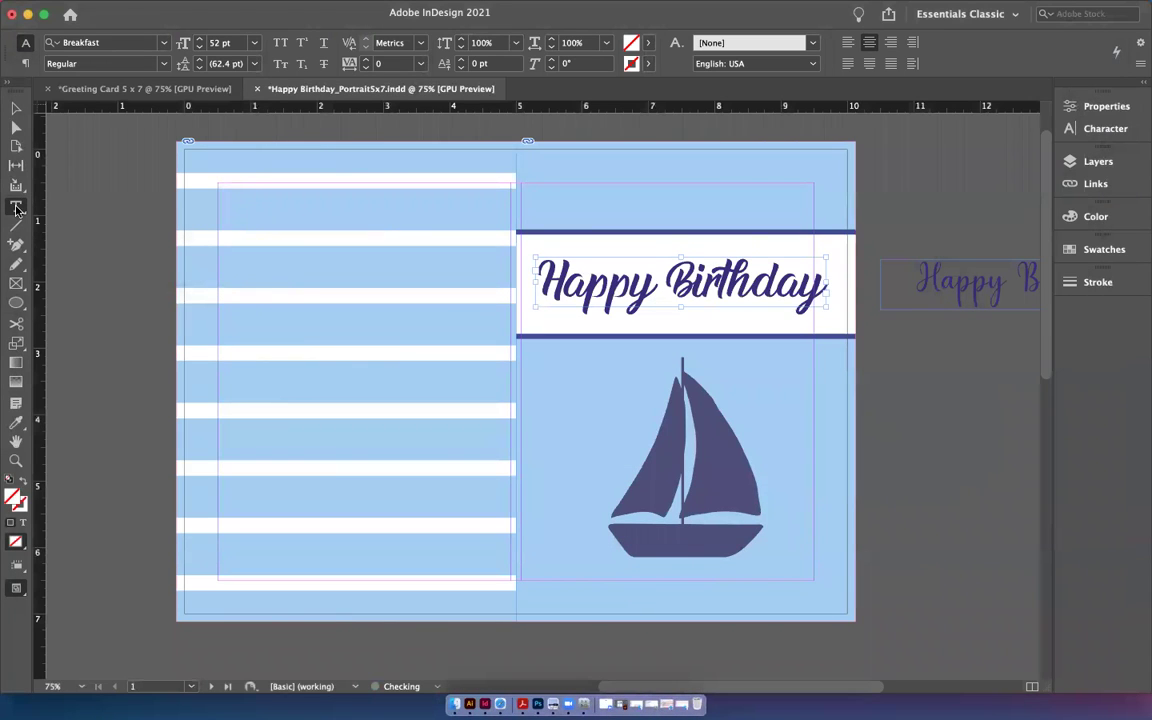
drag(540, 268, 828, 290)
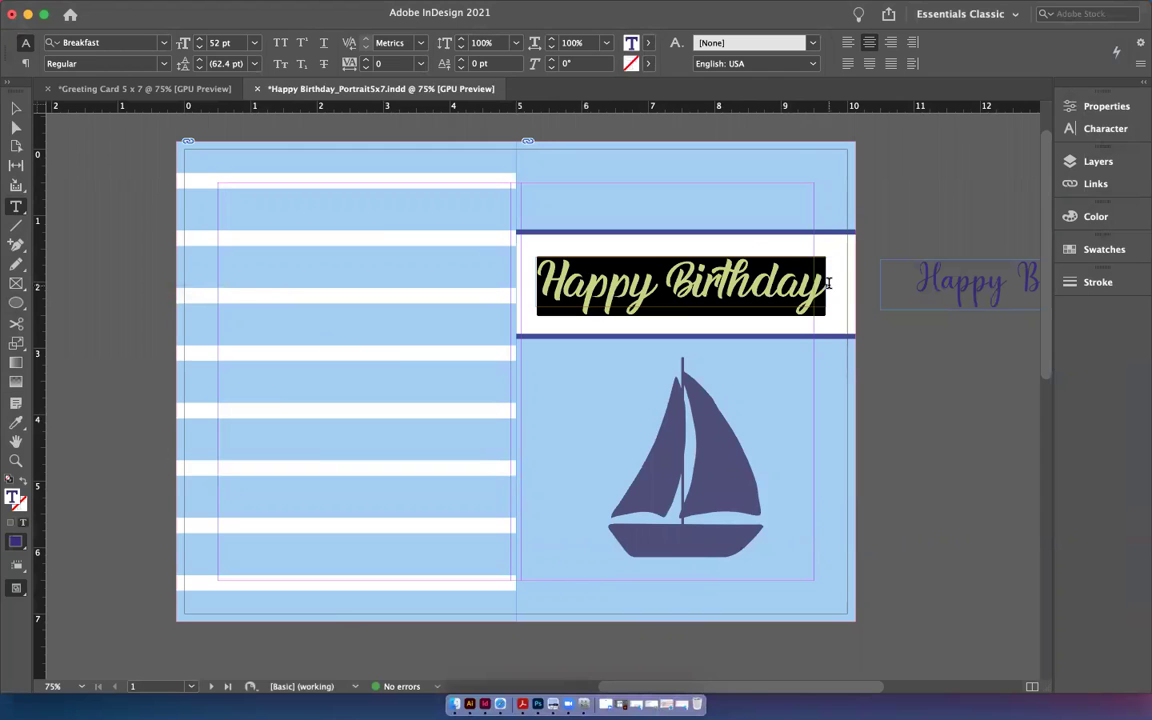
click(163, 44)
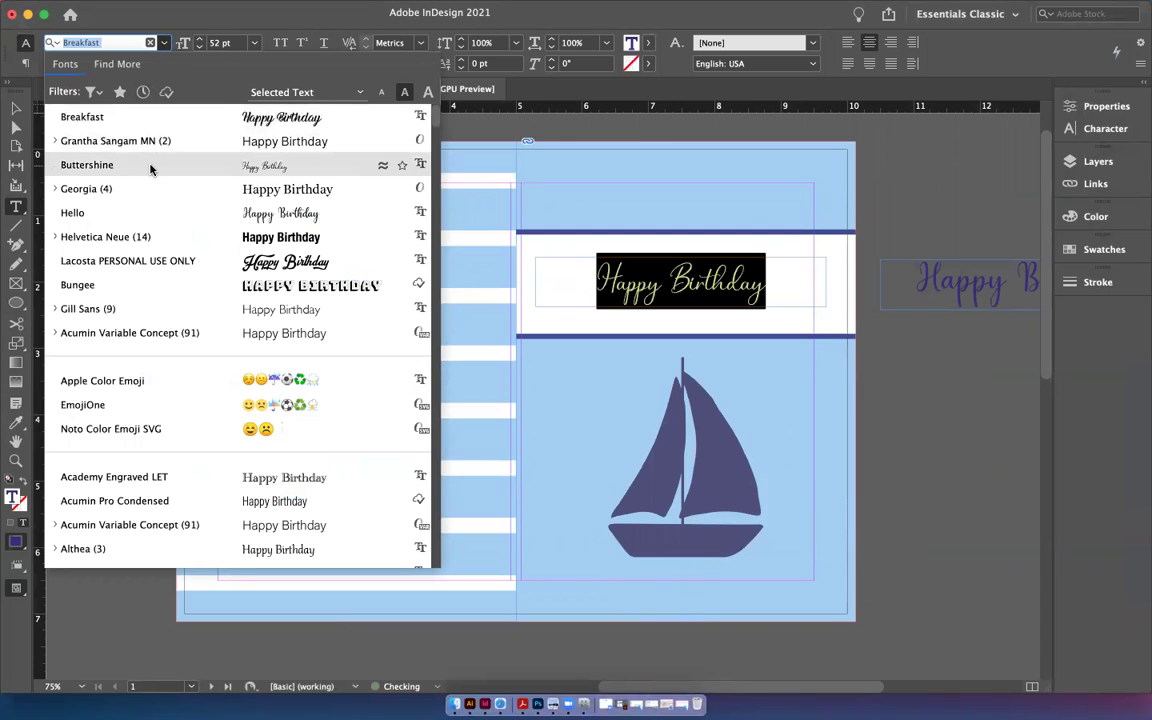
scroll(158, 369, down, 6)
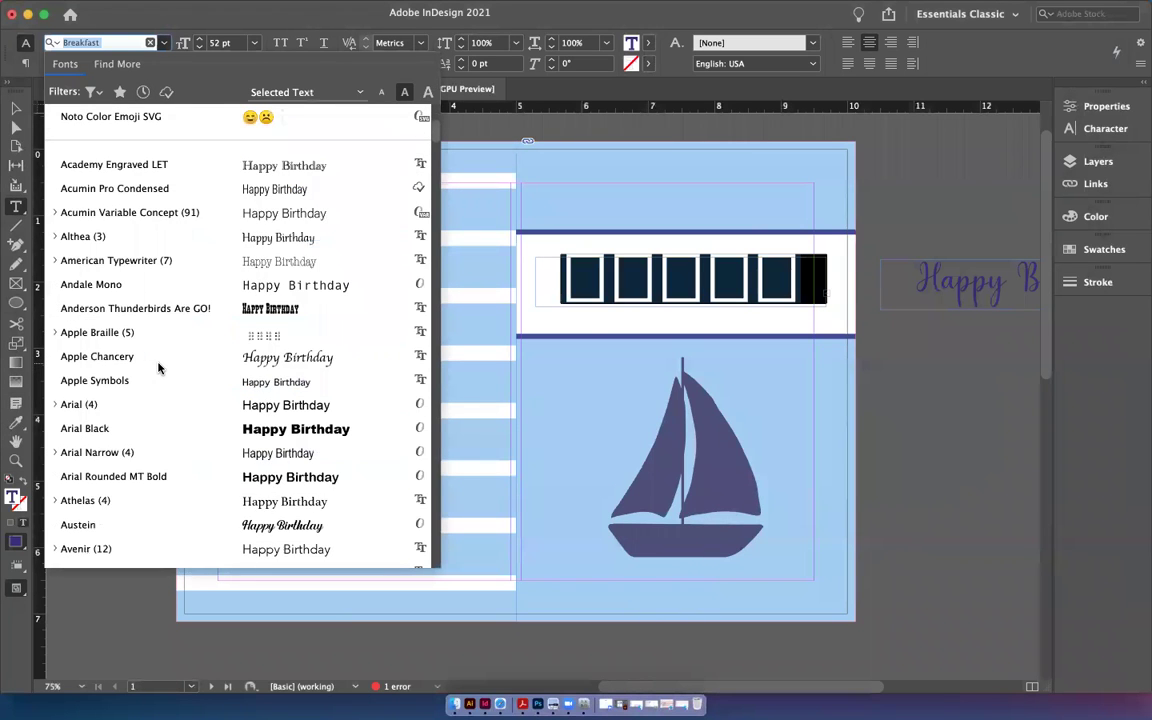
scroll(158, 369, down, 4)
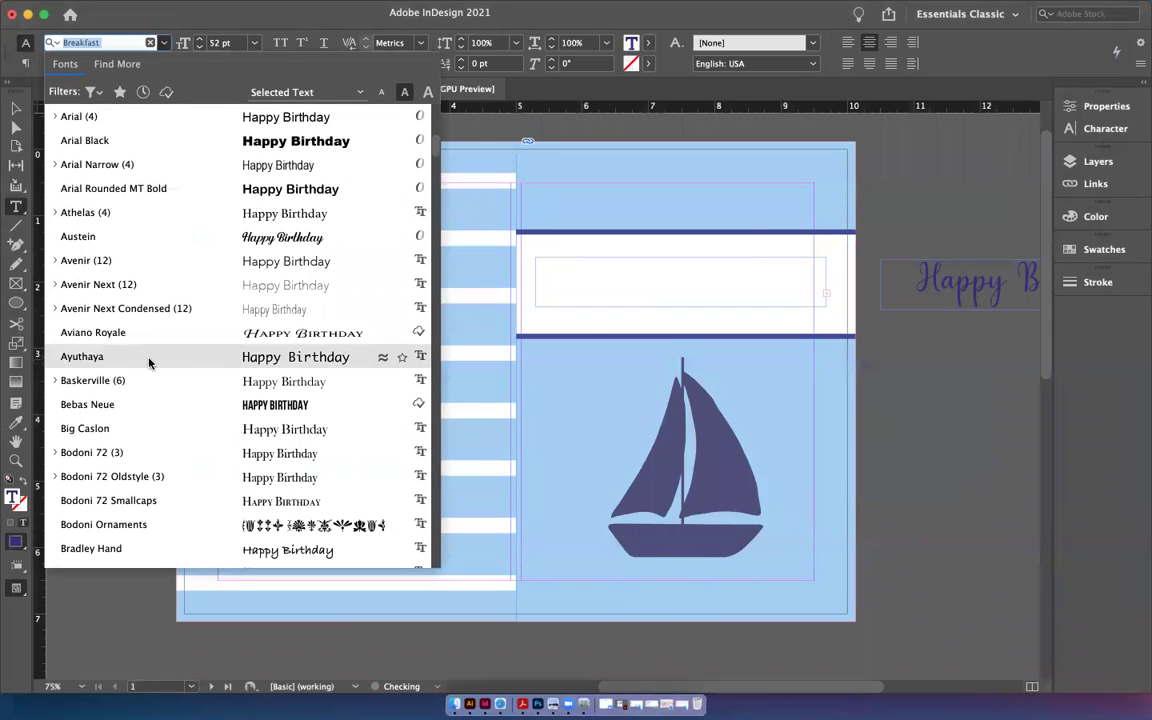
scroll(149, 365, down, 3)
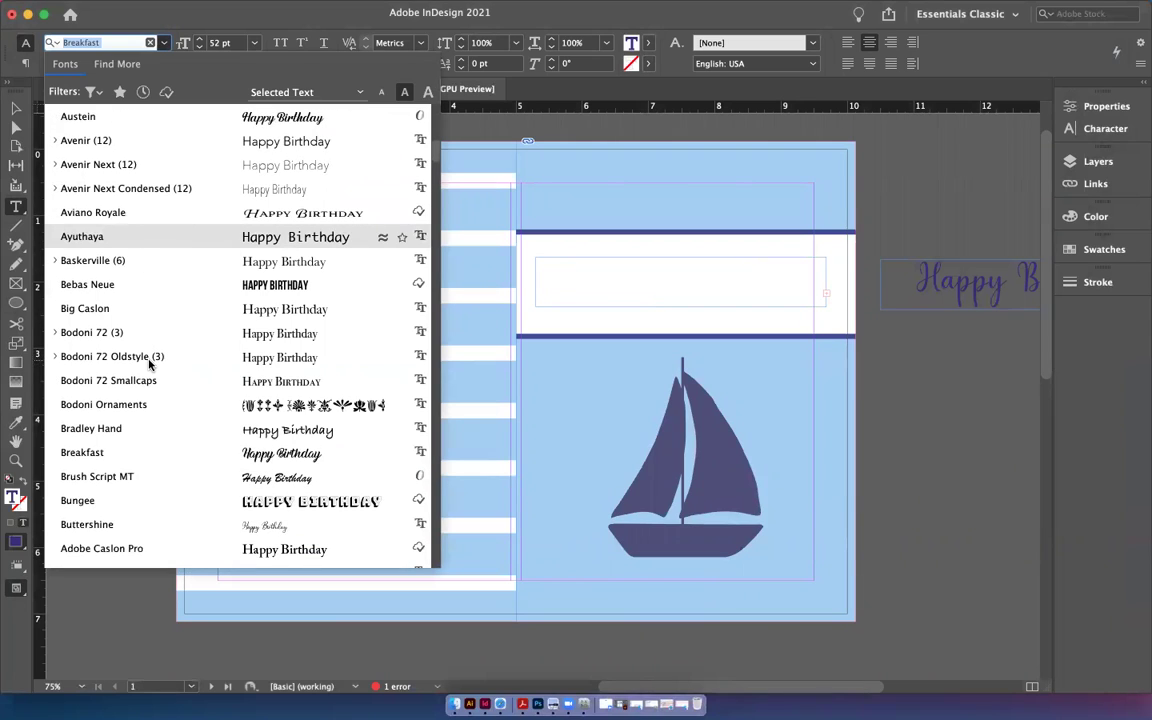
click(92, 116)
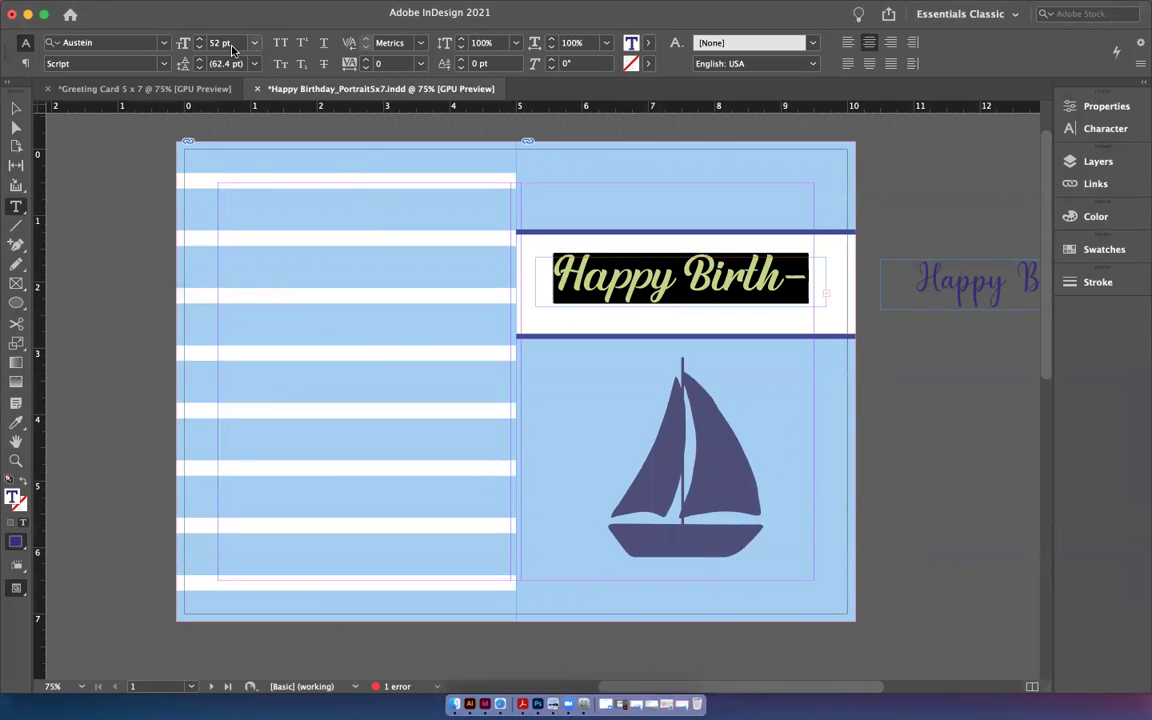
click(199, 48)
click(199, 48)
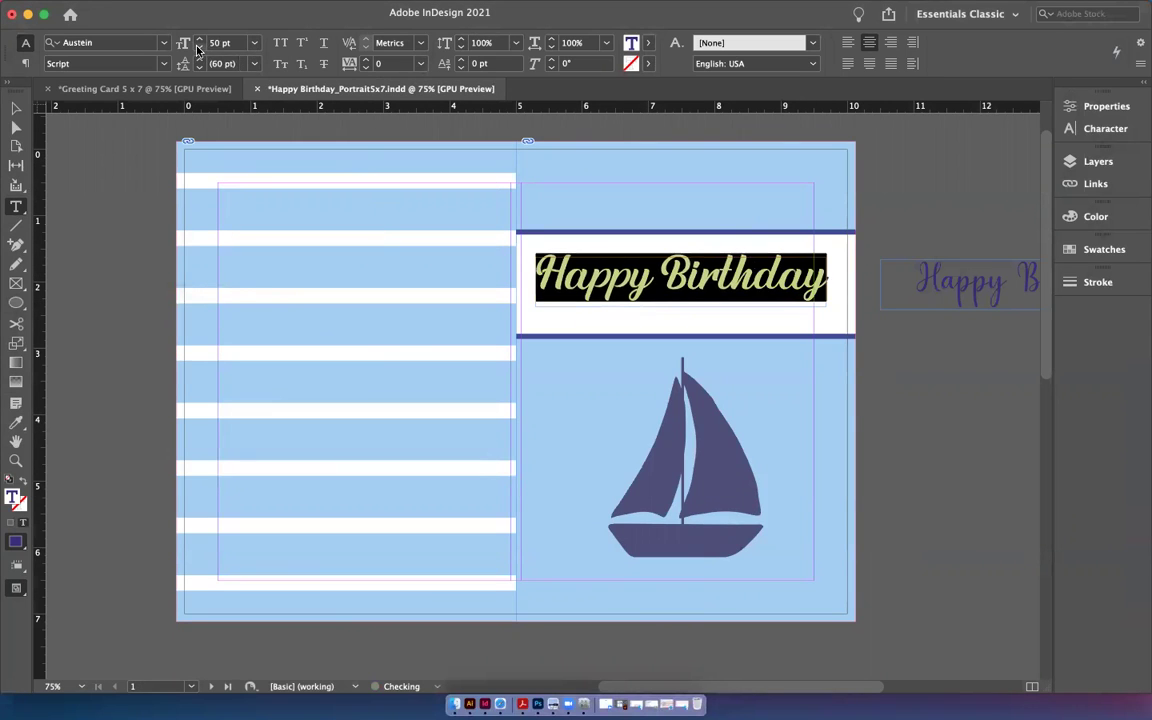
click(16, 107)
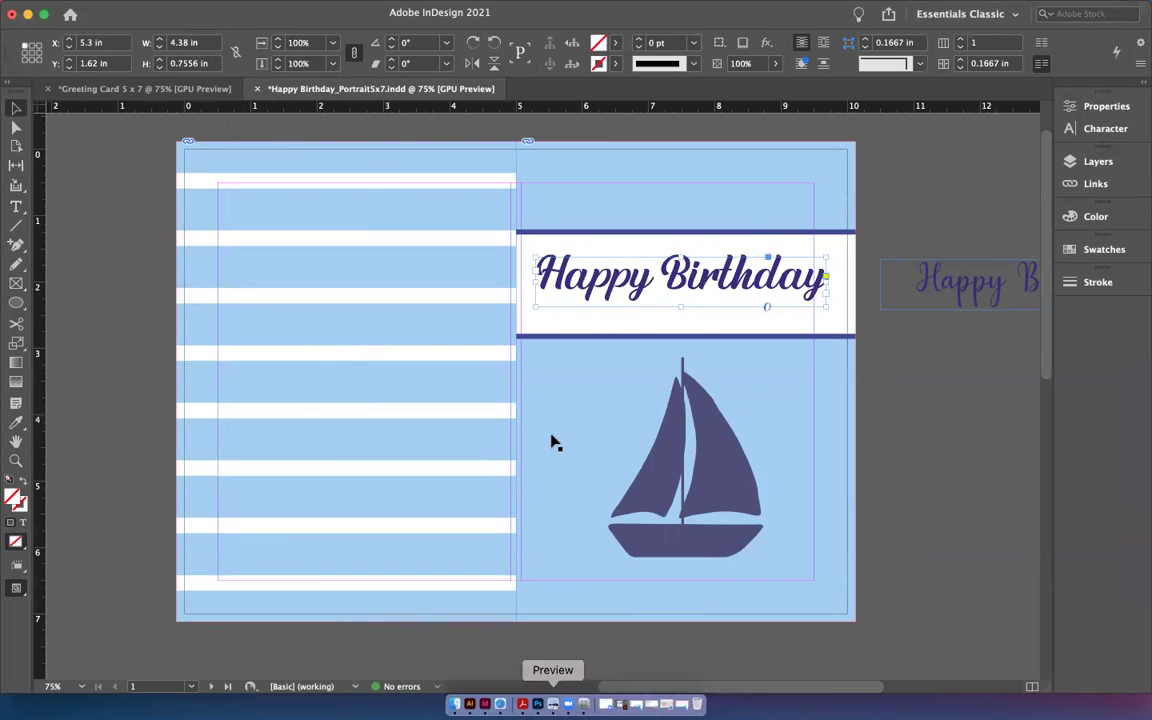
scroll(548, 437, down, 8)
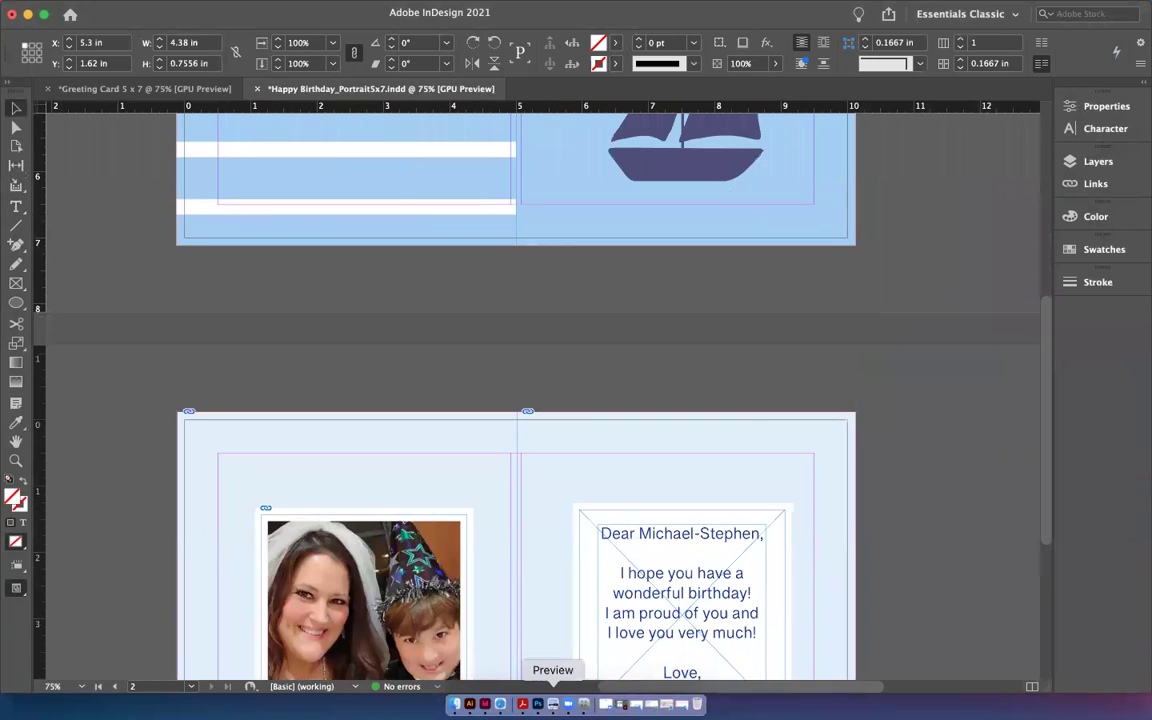
click(553, 704)
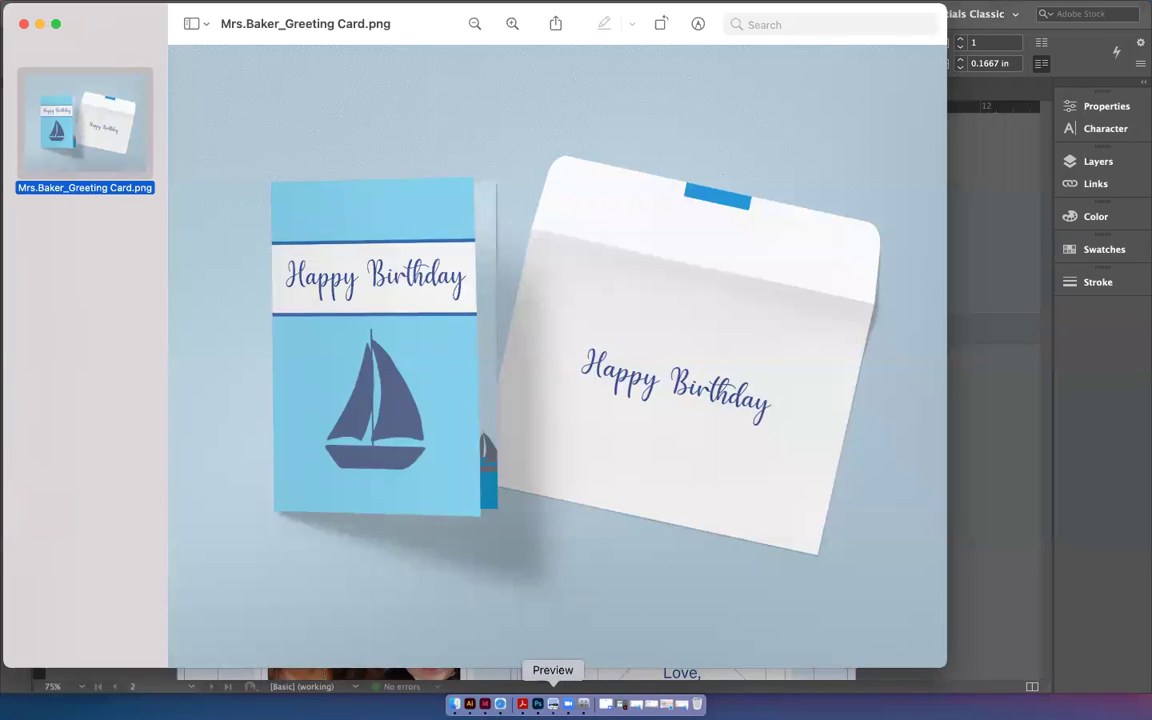
click(56, 23)
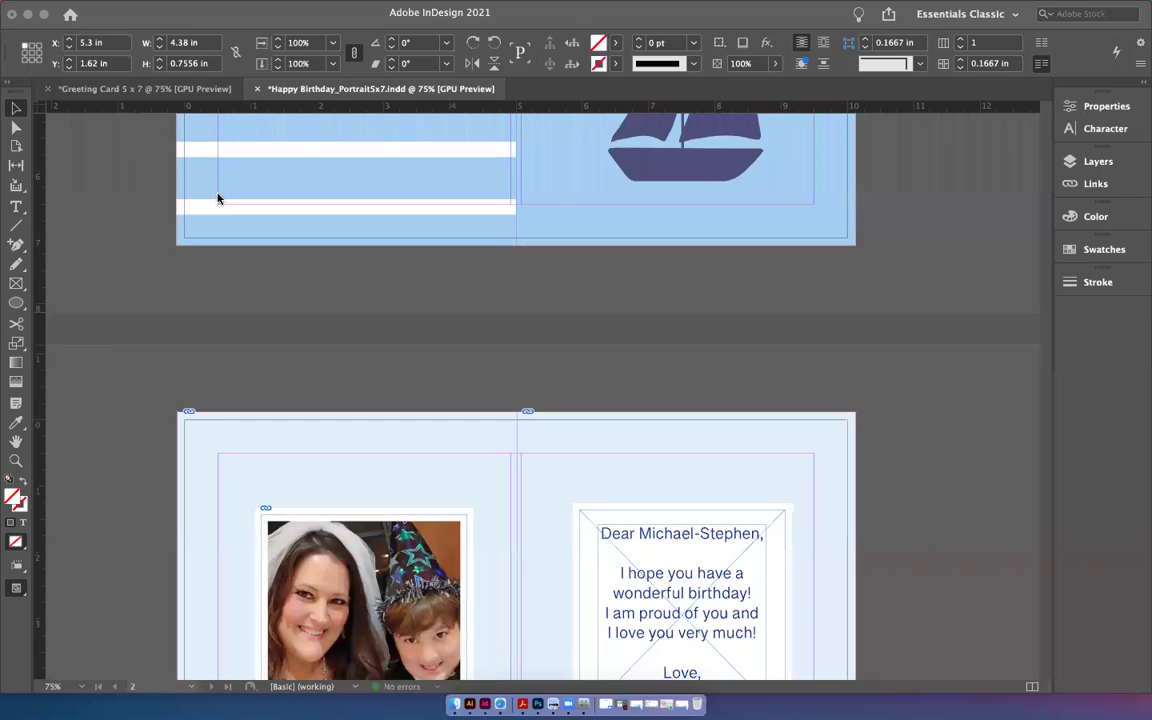
Start packaging the card document from File > Package and save the publication first.
scroll(363, 303, up, 10)
scroll(366, 307, down, 3)
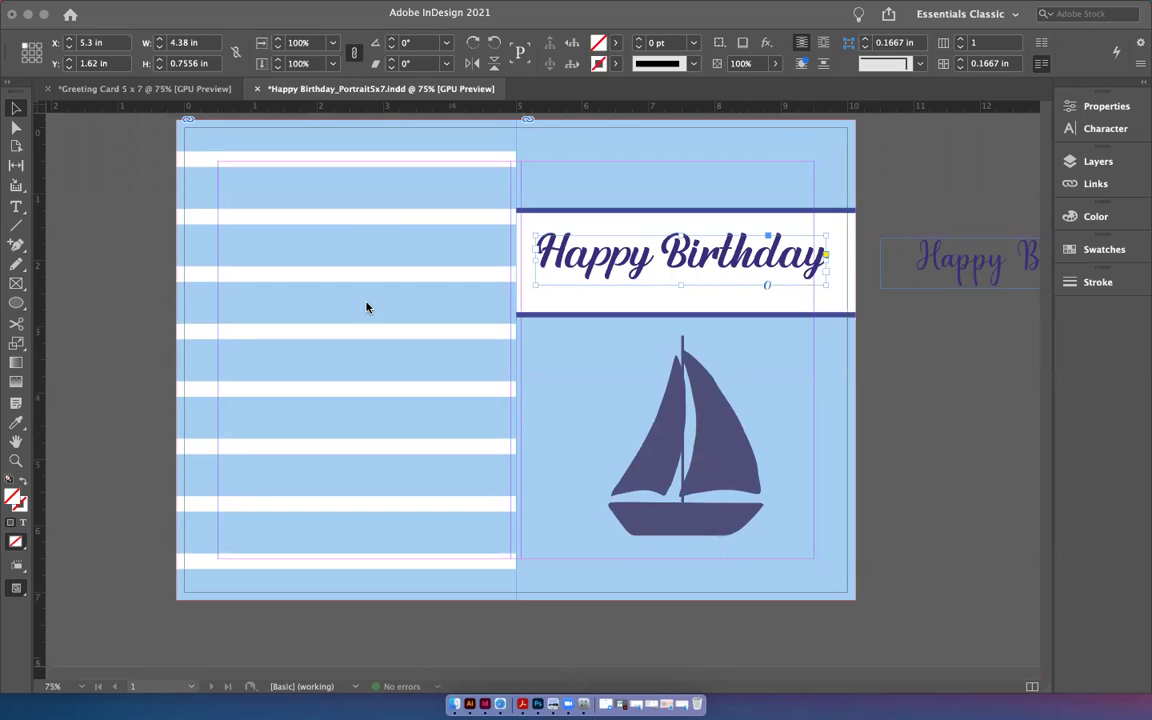
scroll(366, 307, up, 1)
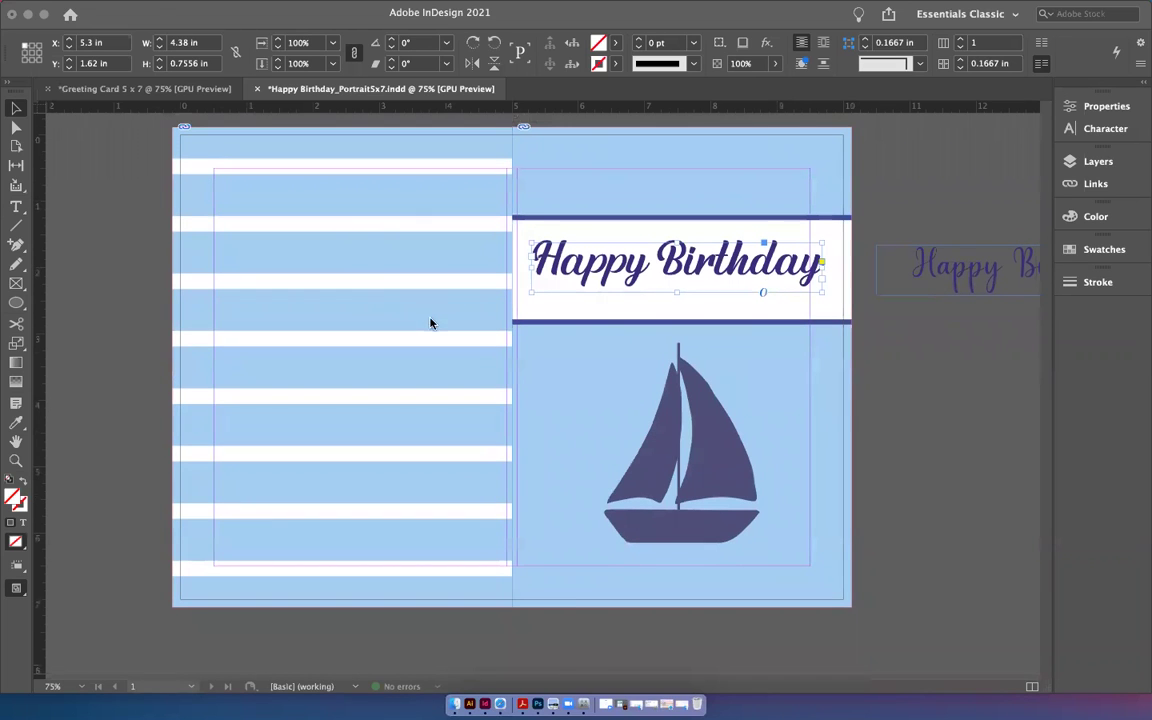
click(100, 114)
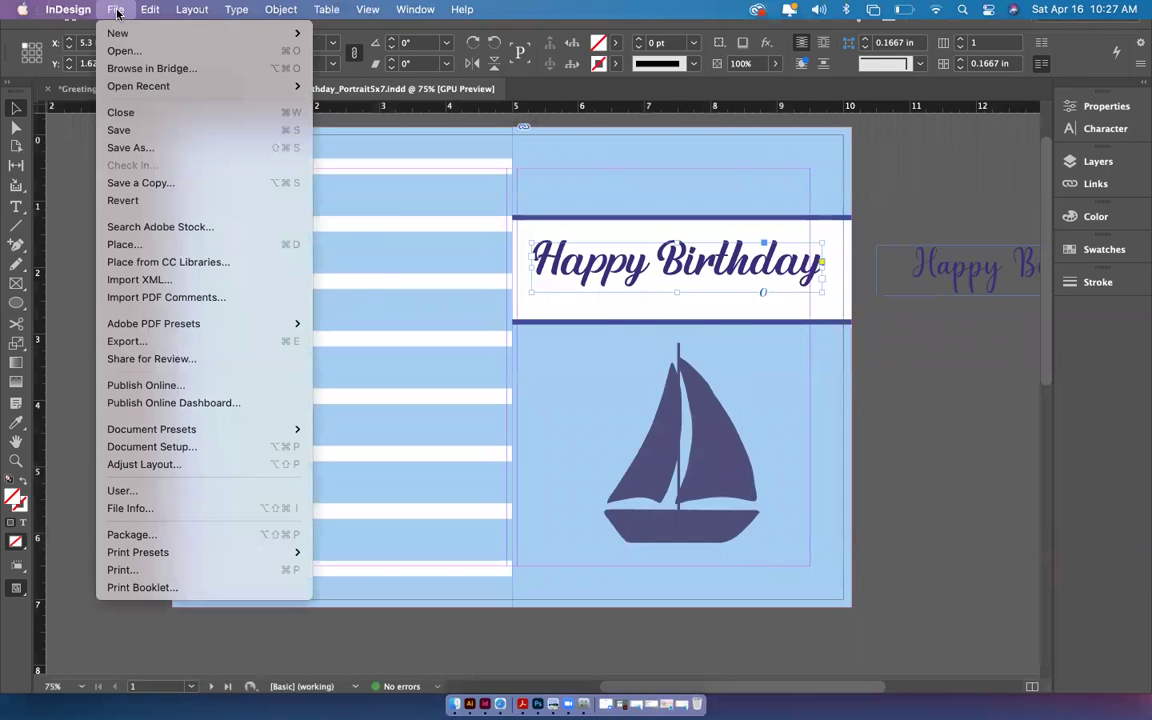
click(129, 536)
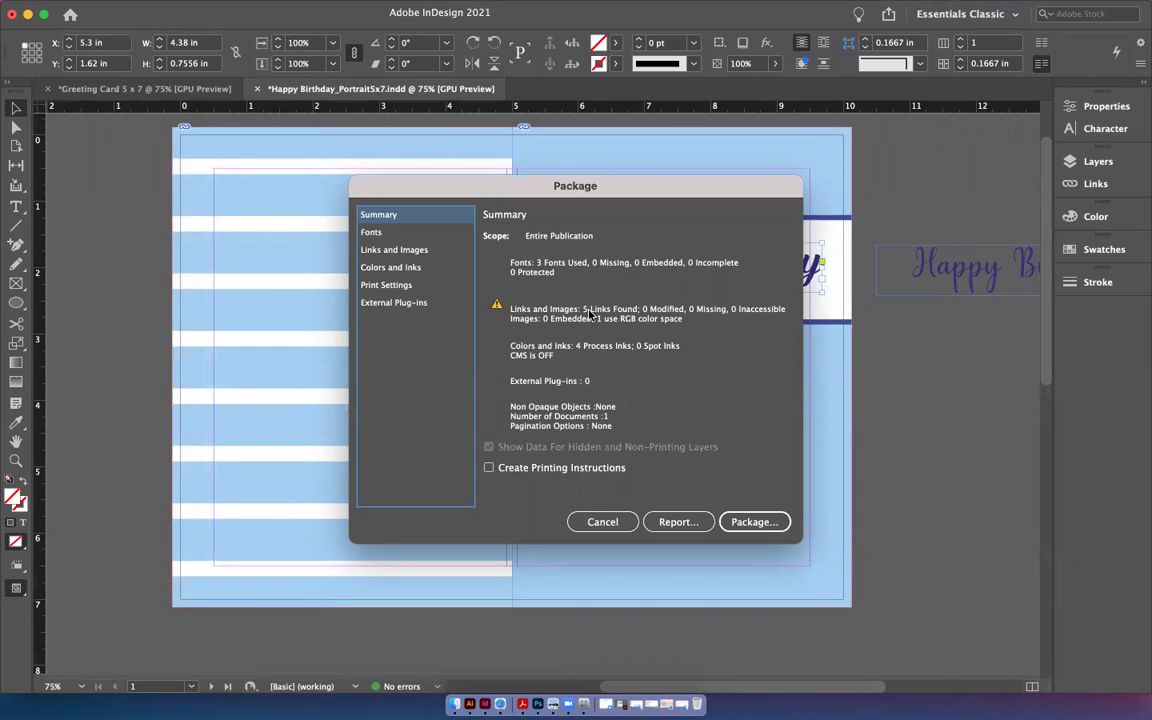
click(777, 522)
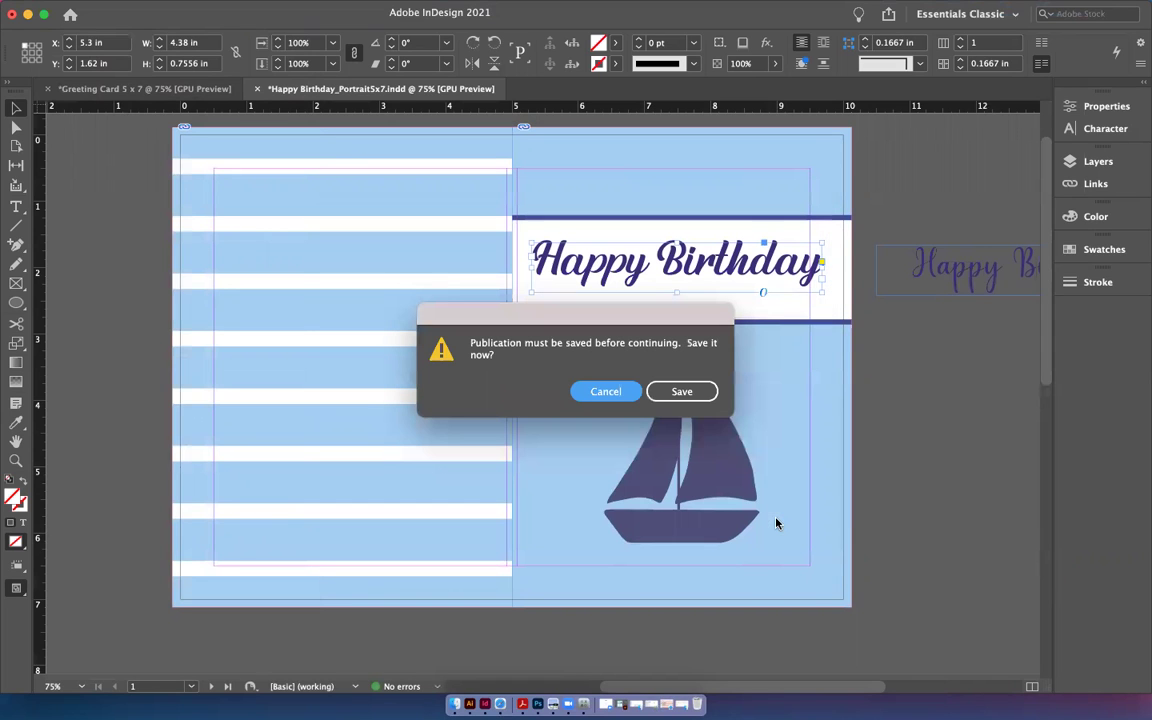
click(691, 395)
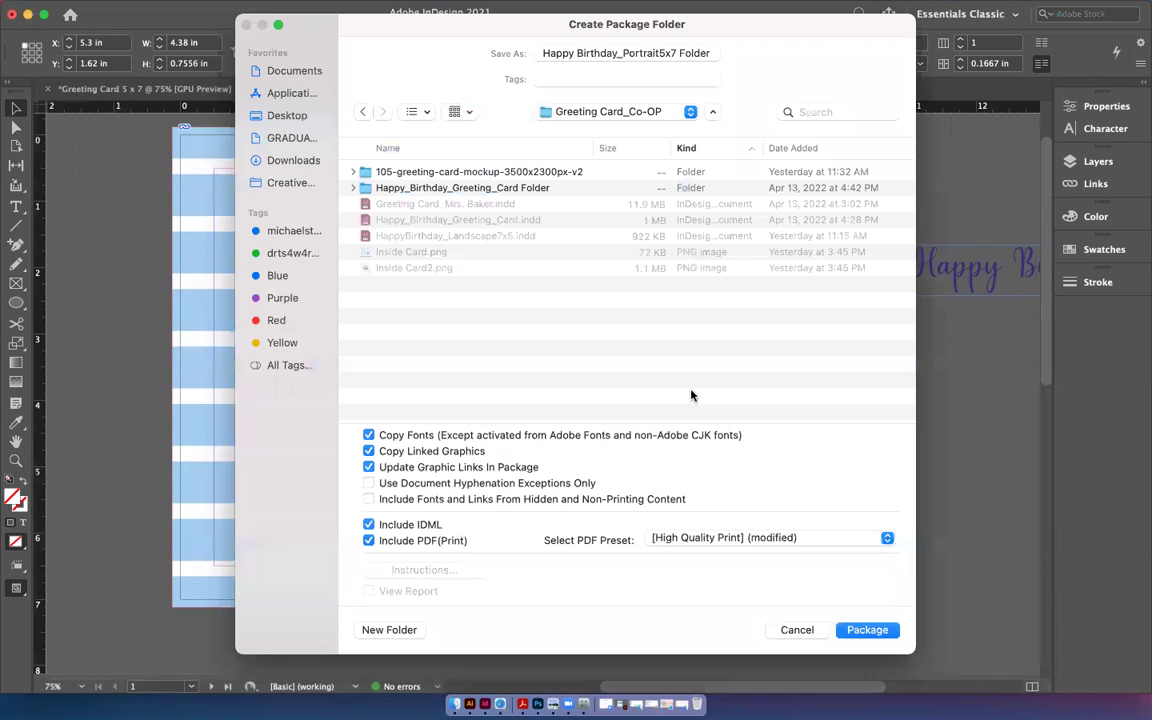
Name the package 'April 15_Happy Birthday_Portrait5x7 Folder', create it, and accept the font warning.
click(544, 53)
mouse_move(558, 9)
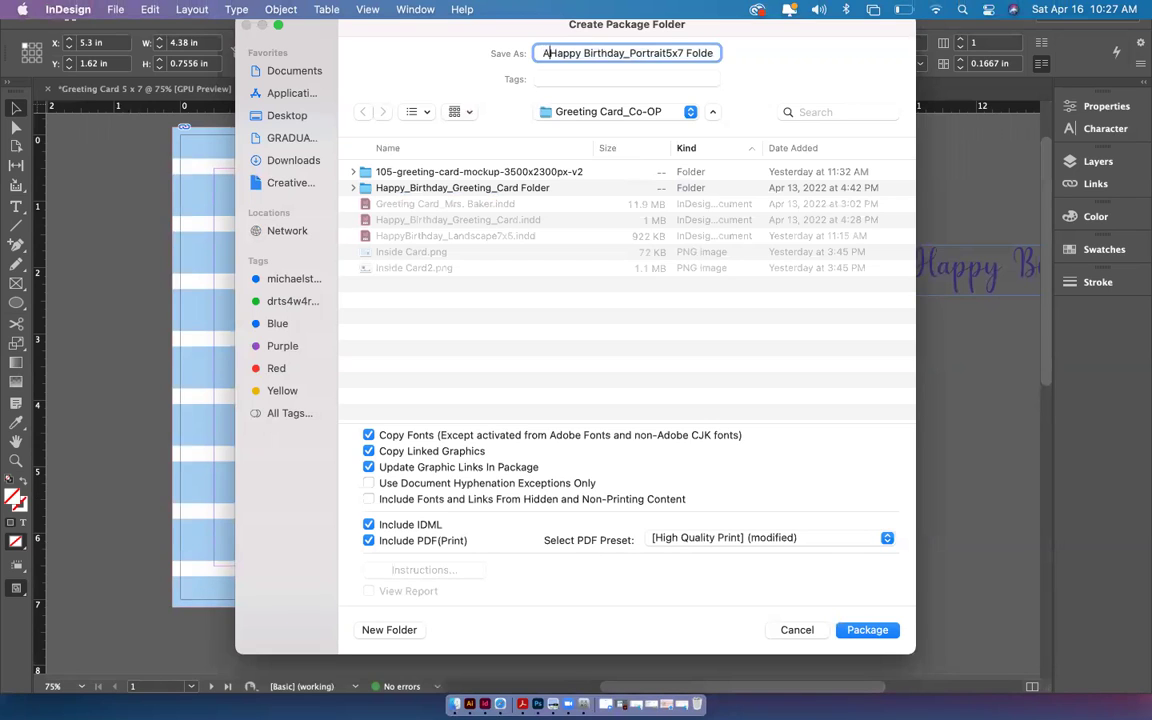
text(April 15_)
click(860, 630)
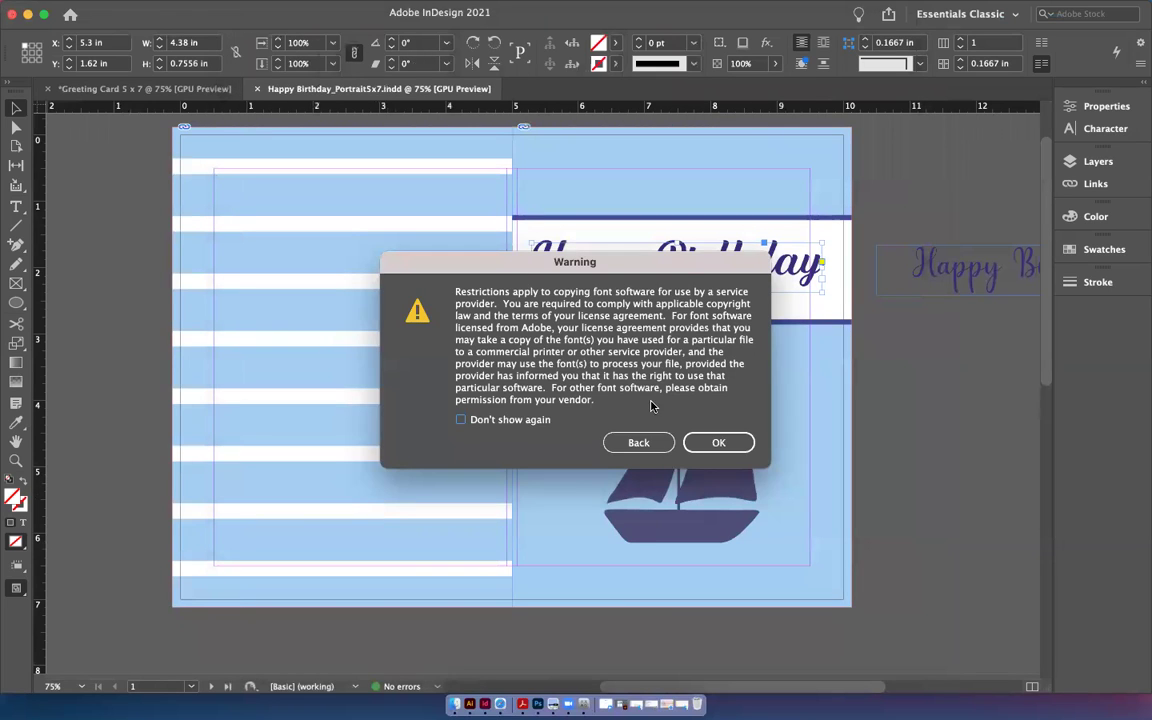
click(719, 442)
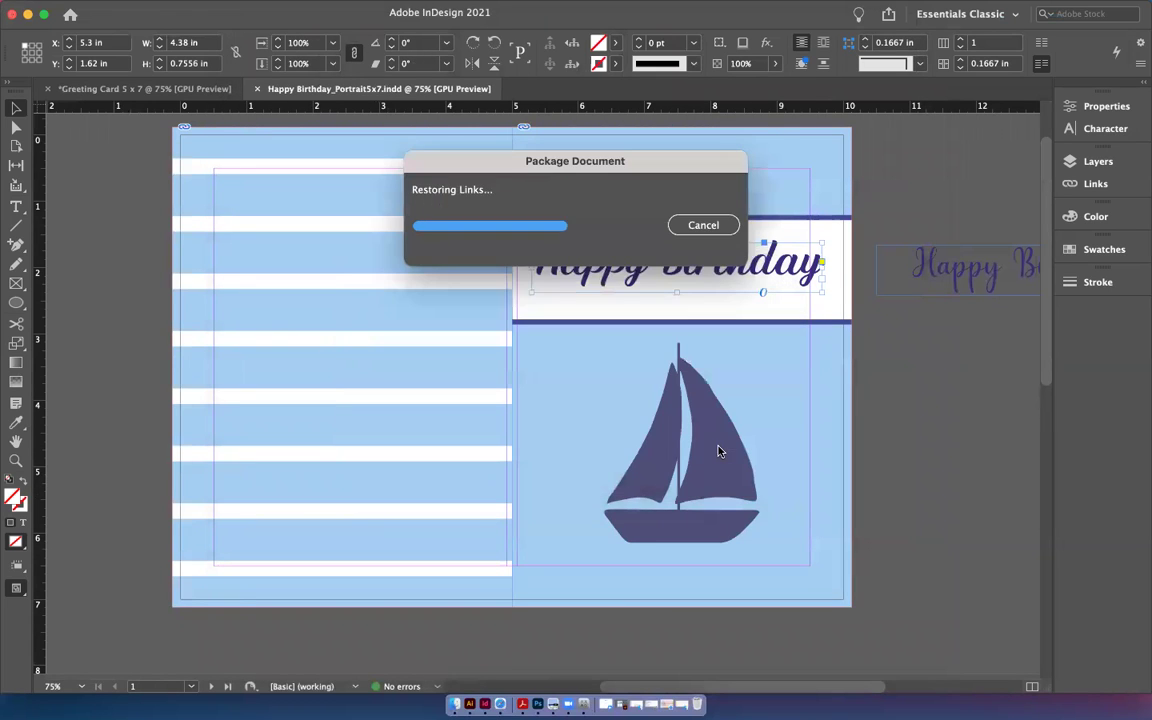
Minimize InDesign, check the Greeting Card tutorial folder, then show Documents in Finder.
click(28, 15)
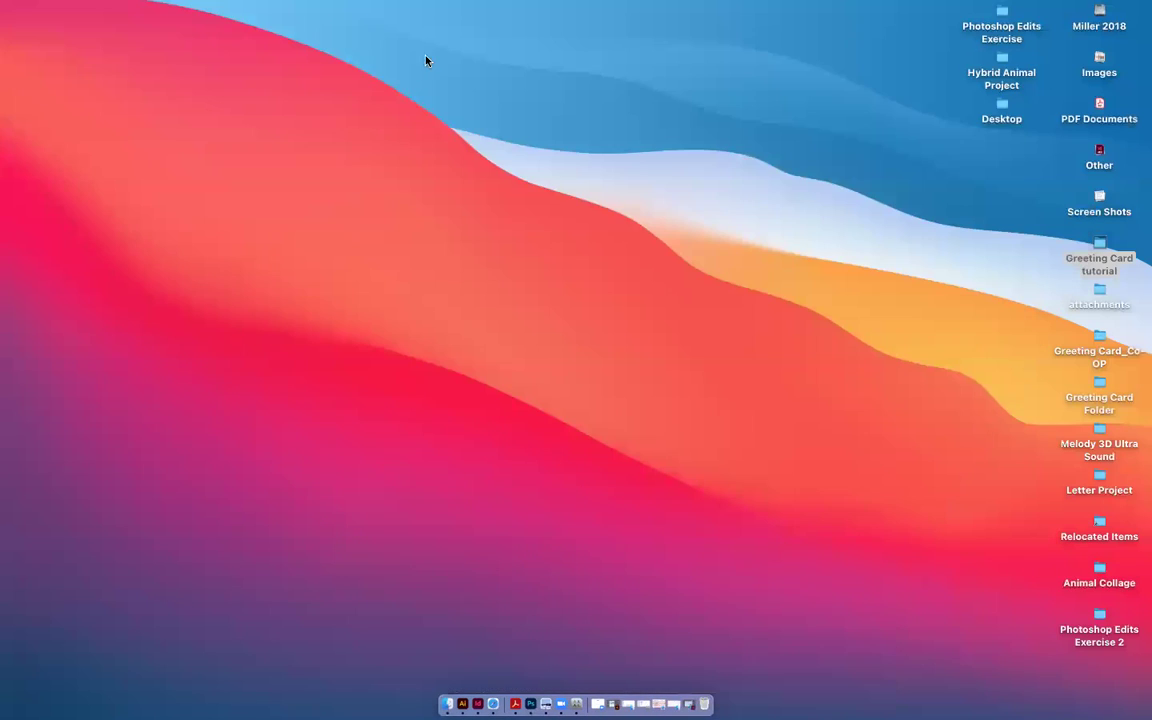
double_click(1098, 245)
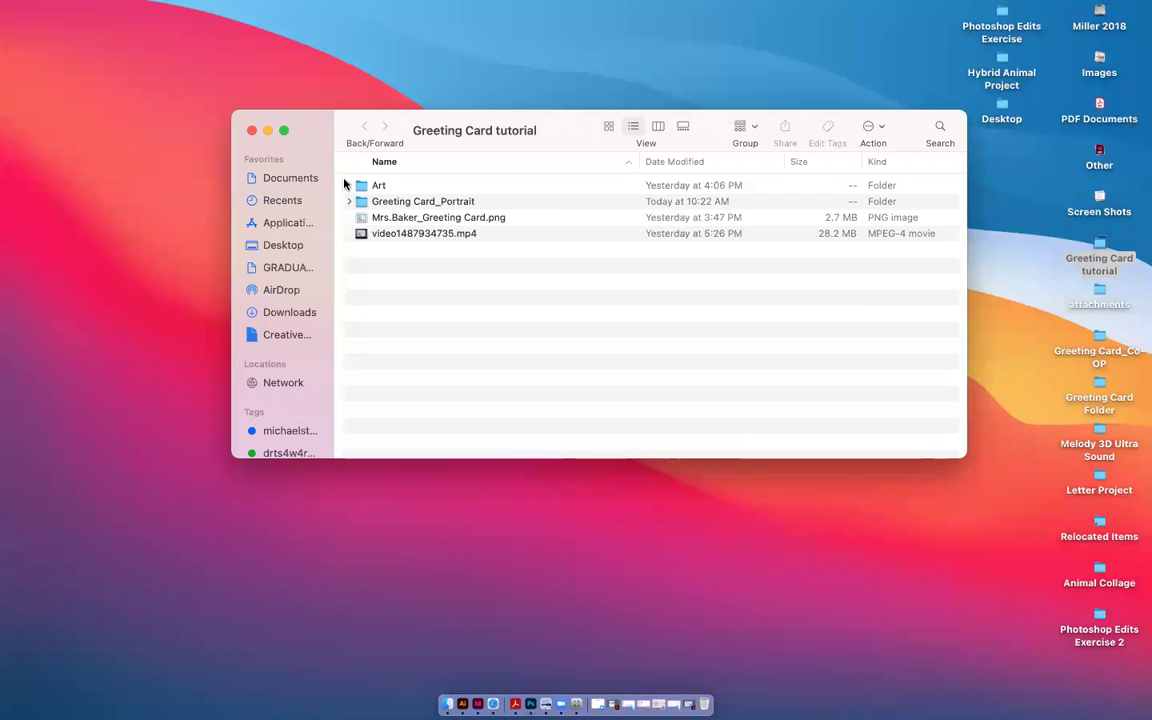
click(251, 131)
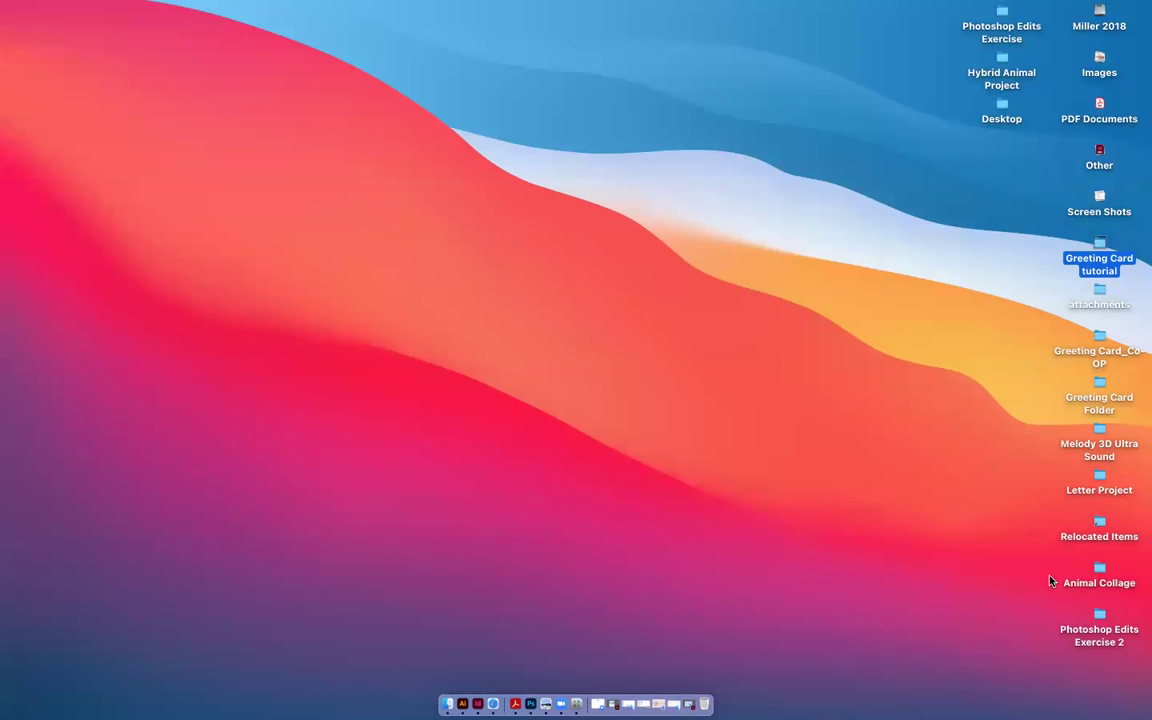
click(447, 704)
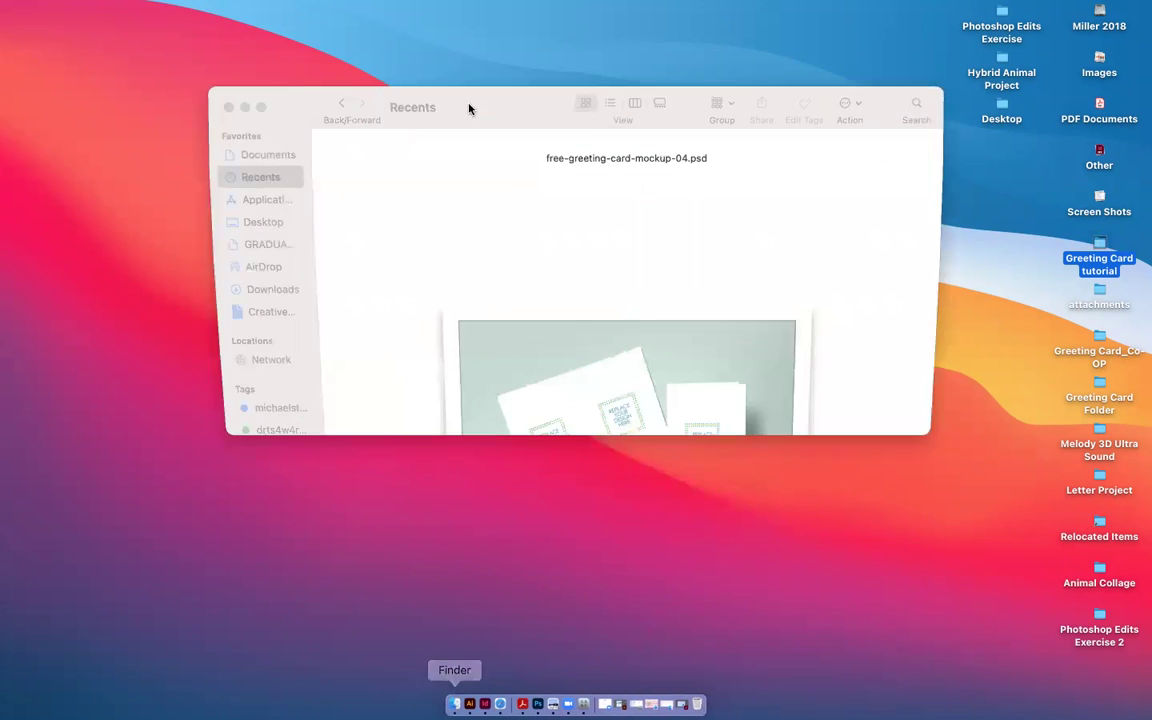
click(294, 154)
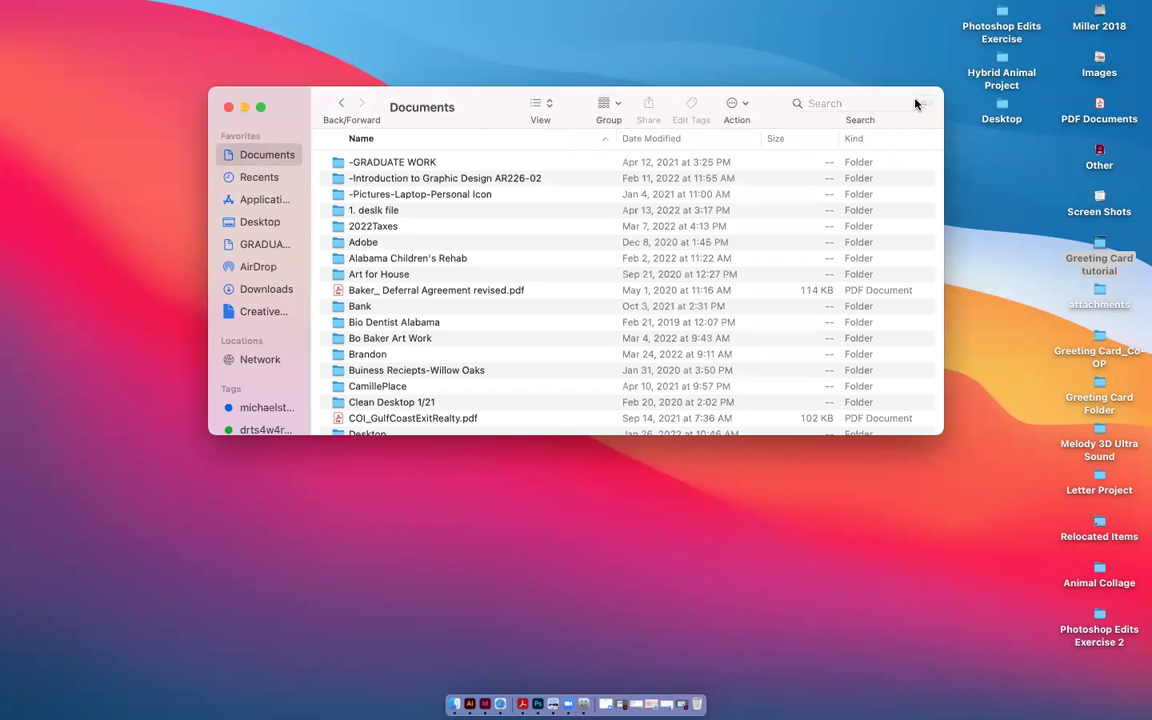
Search This Mac for 'April 15' and look through the results.
click(916, 103)
text(April)
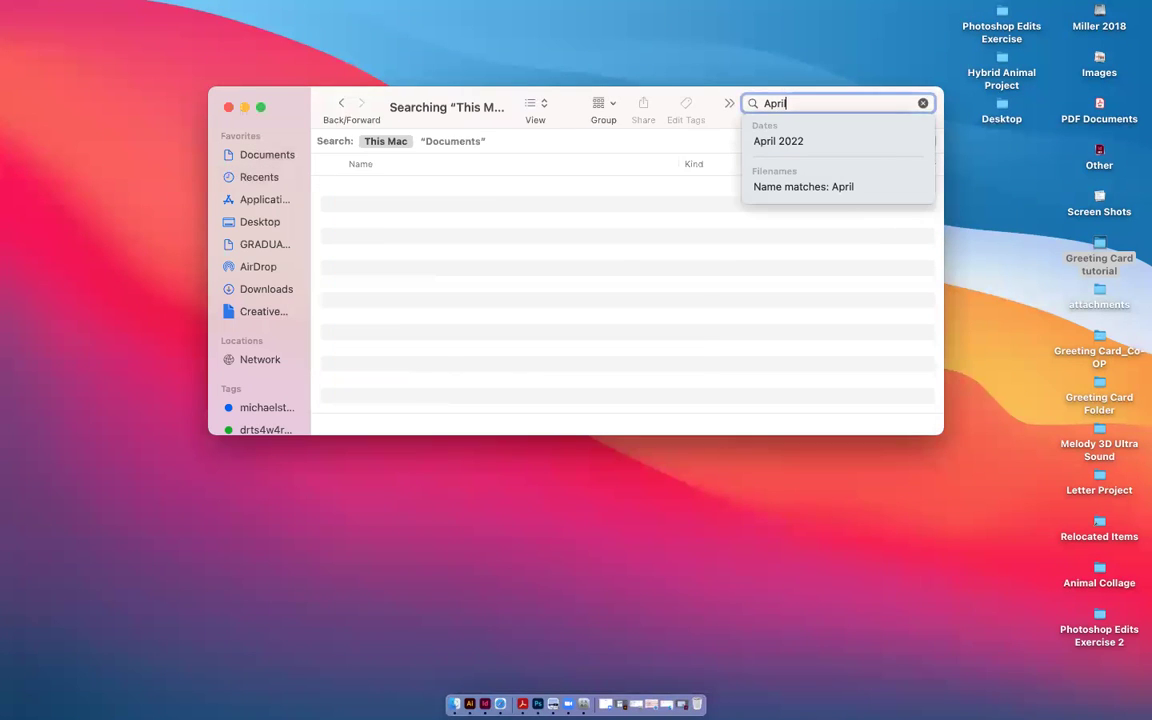
text( 1)
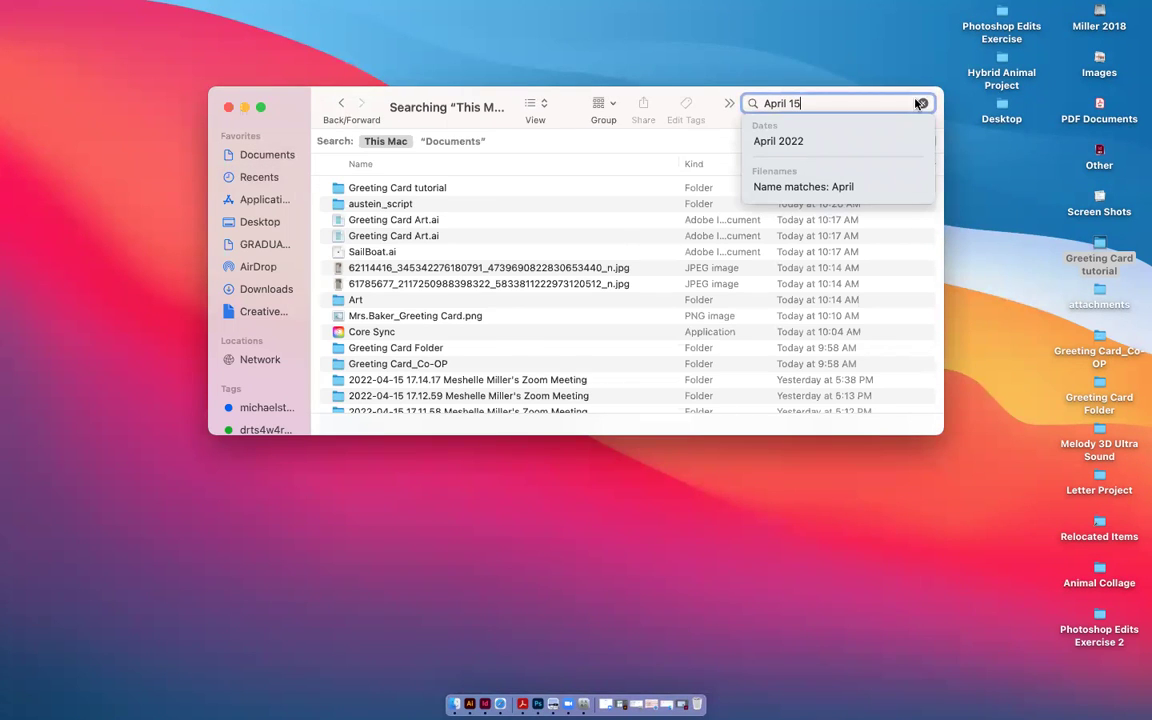
text(5)
scroll(447, 241, down, 1)
scroll(447, 241, down, 5)
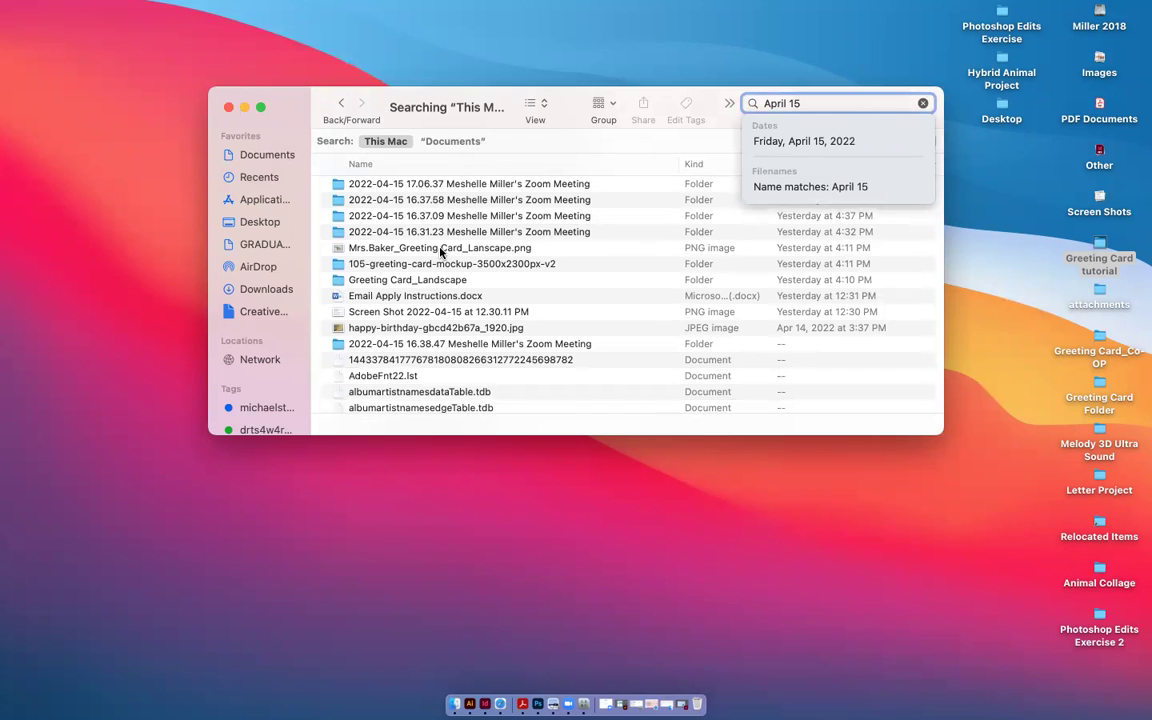
click(375, 344)
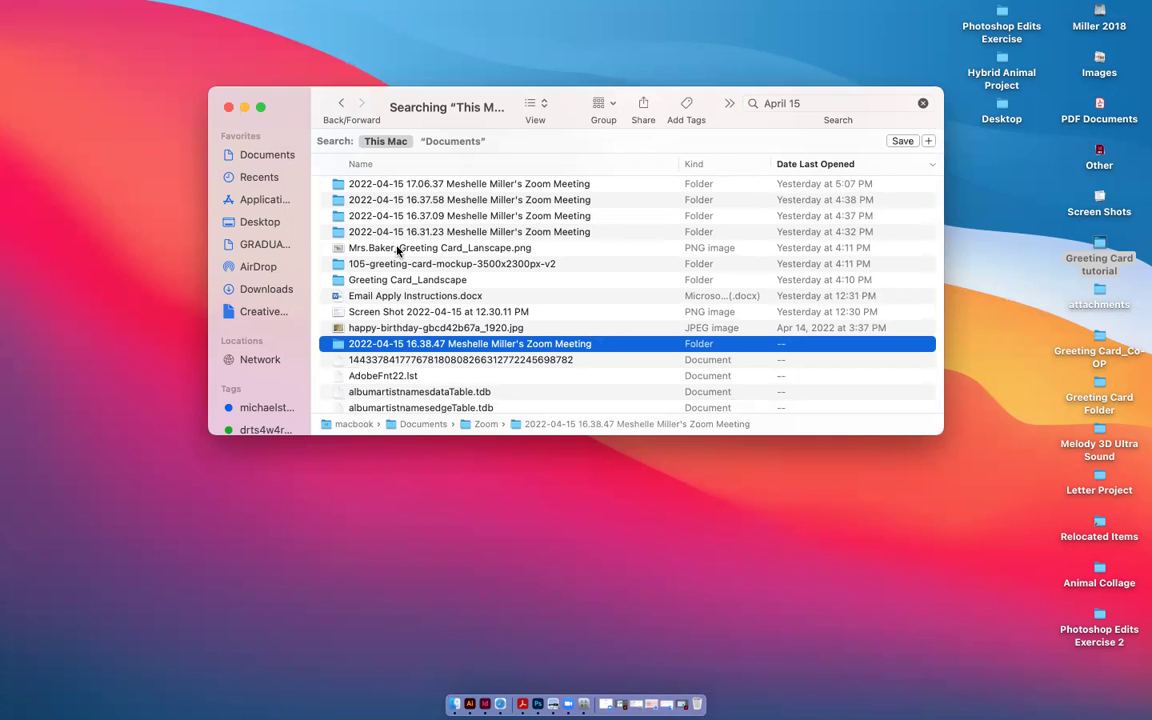
scroll(398, 251, up, 5)
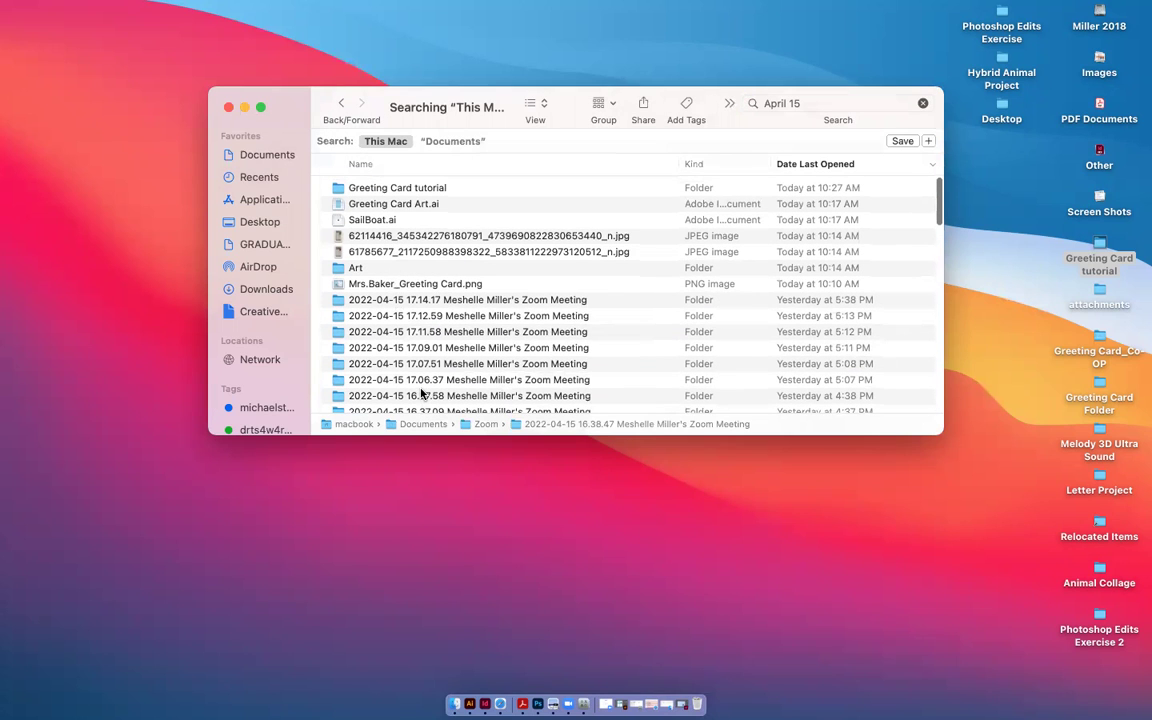
click(1013, 400)
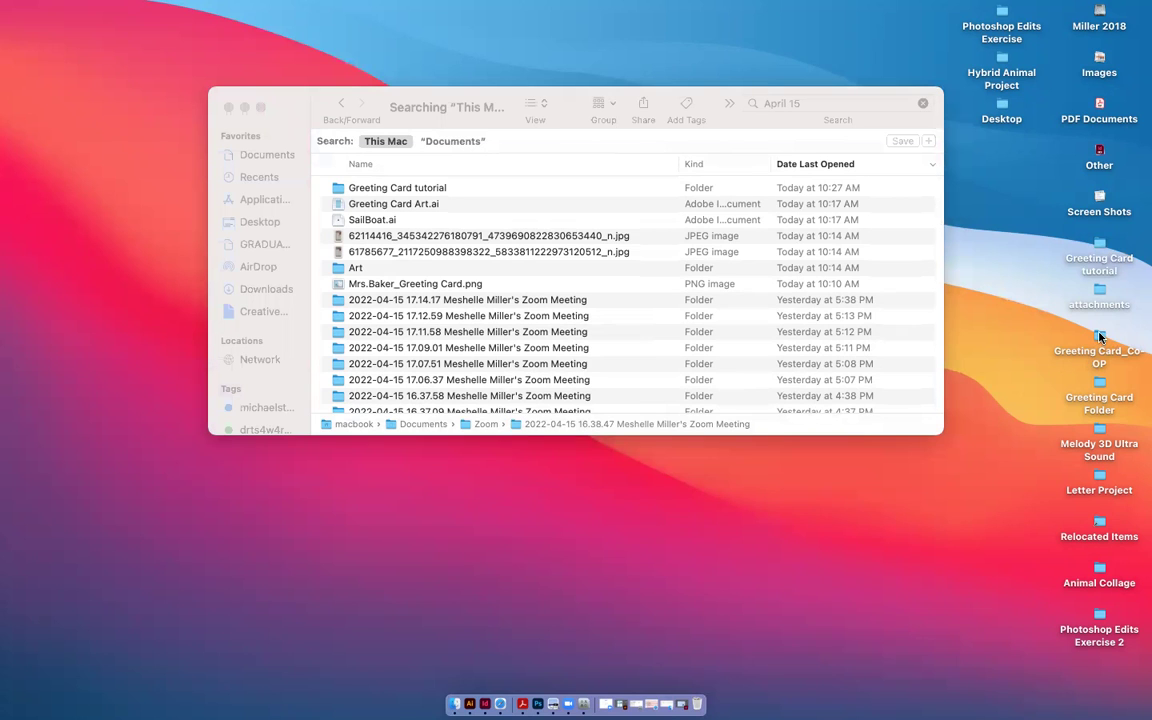
Move the April 15 package folder from Greeting Card_Co-OP into the Greeting Card tutorial folder.
double_click(1099, 337)
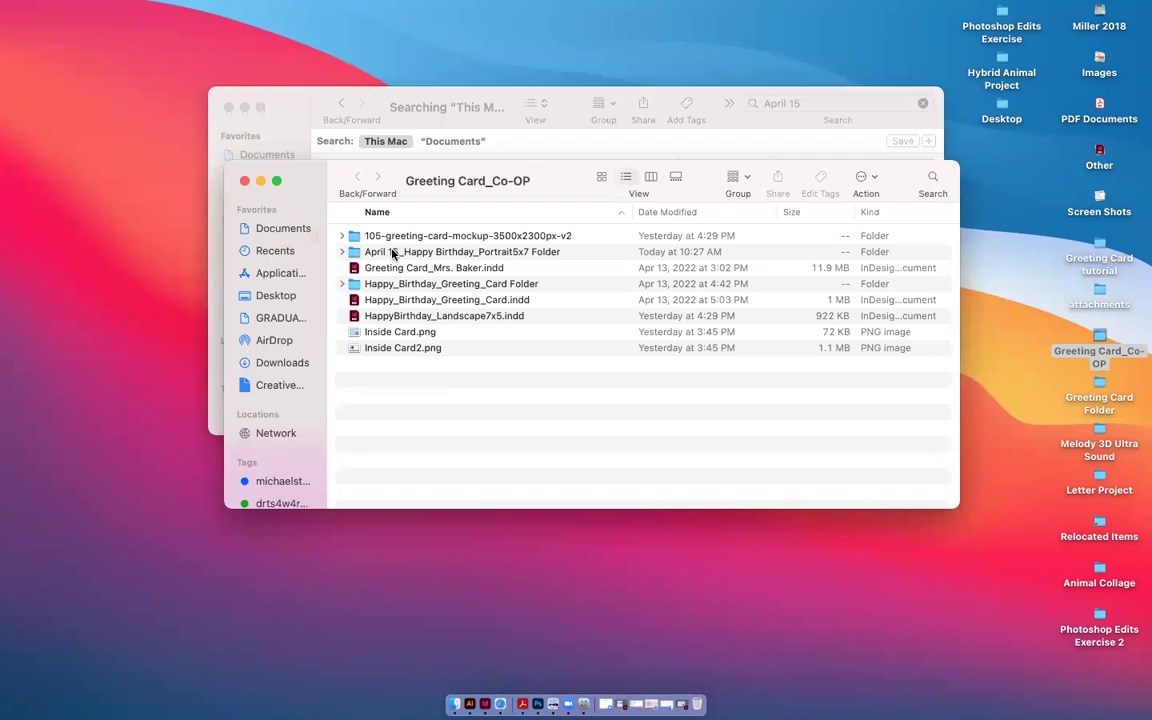
click(392, 252)
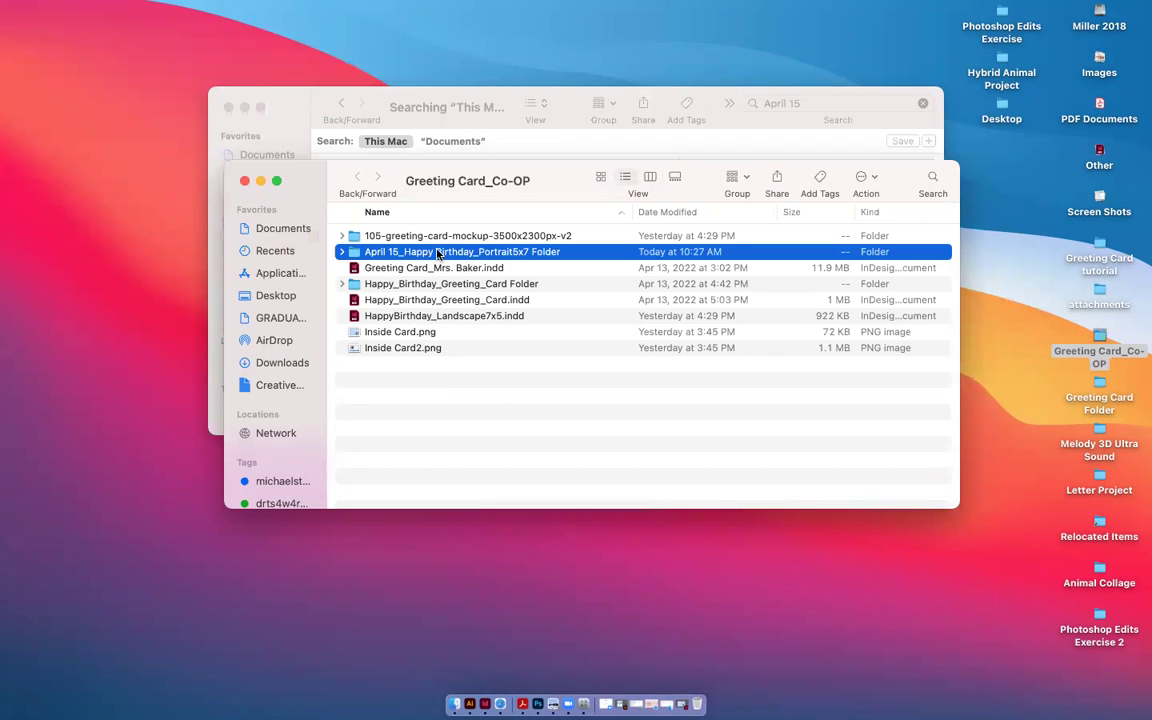
drag(437, 254, 1100, 245)
Open the April 15 package folder inside Greeting Card tutorial and expand its Links folder.
double_click(1098, 245)
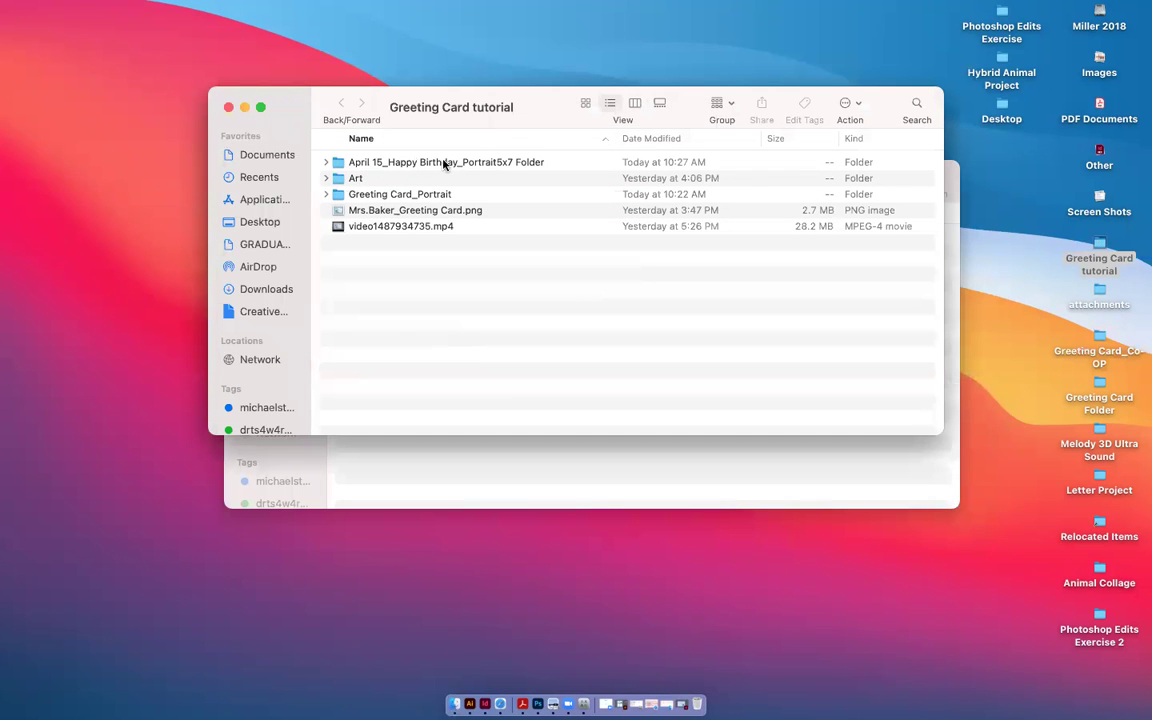
click(337, 166)
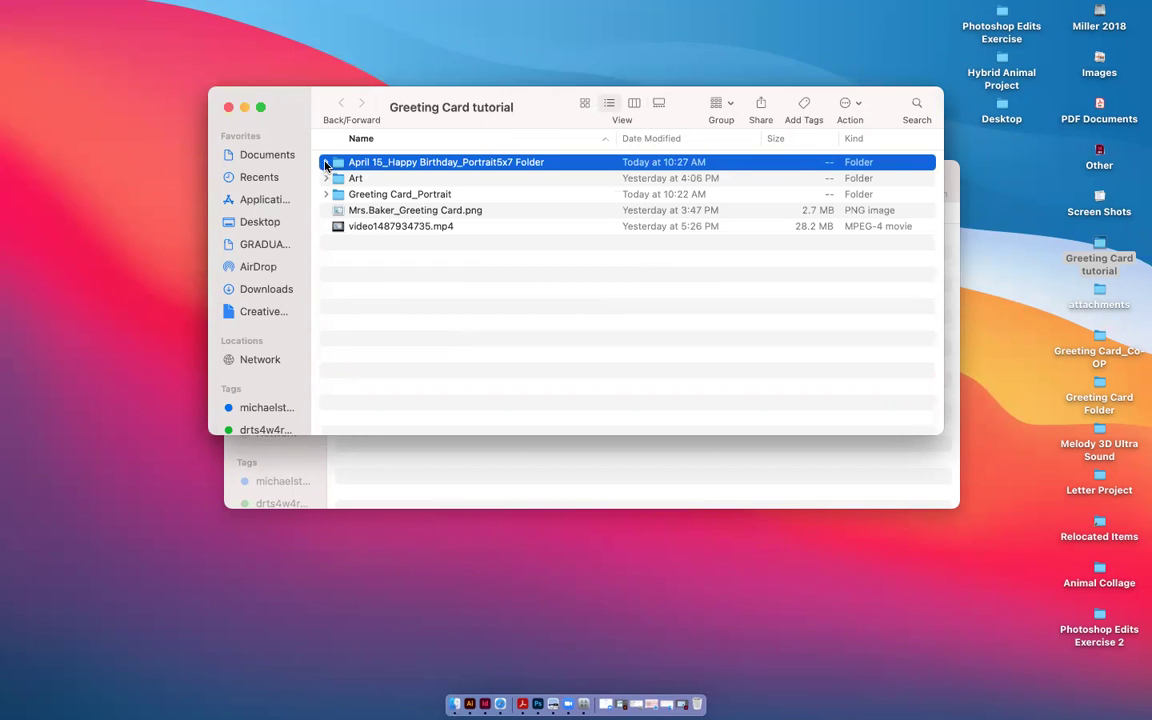
double_click(338, 166)
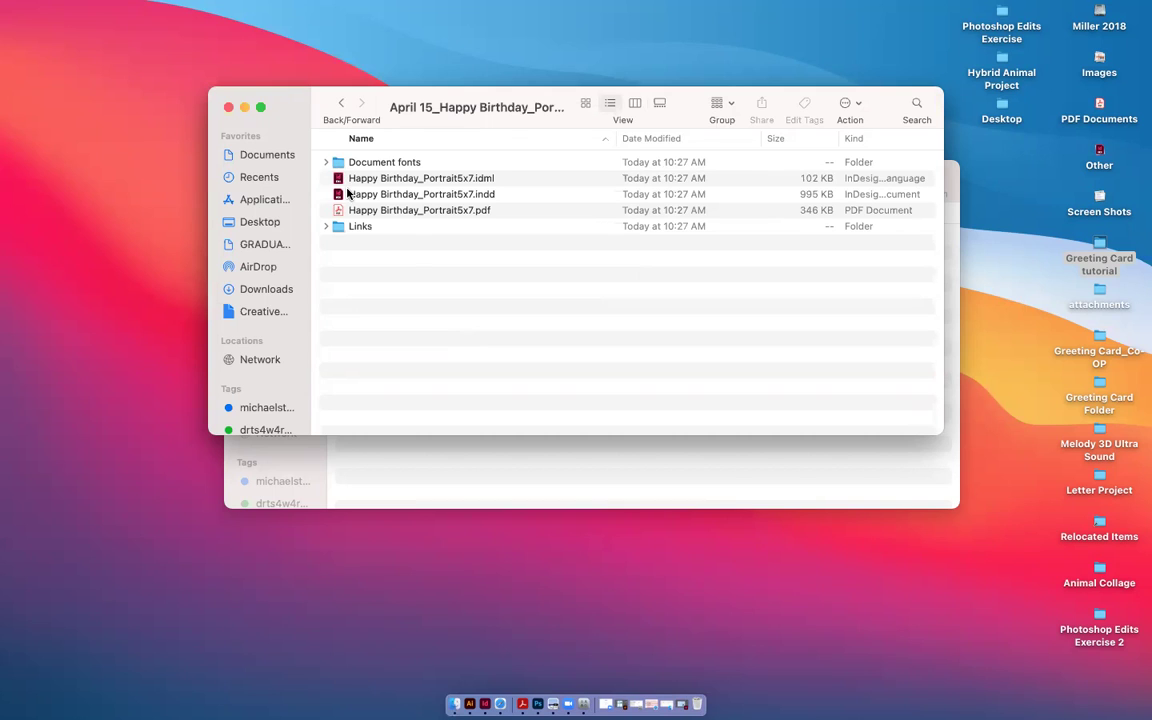
click(325, 226)
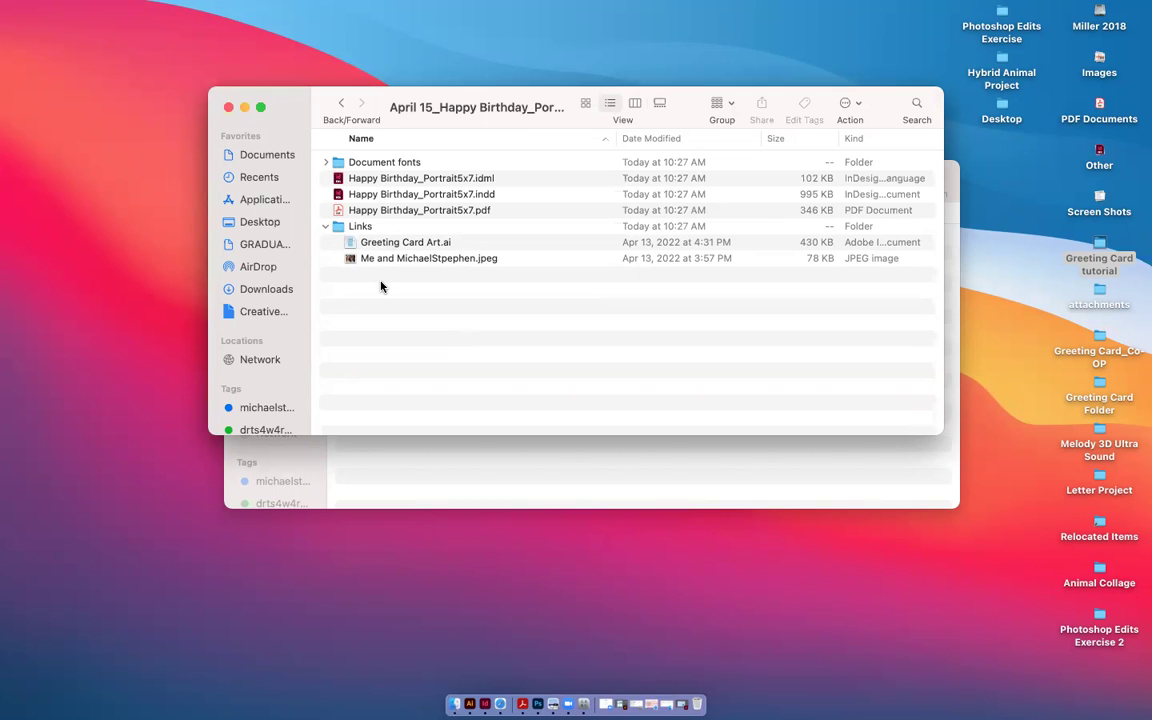
key(ctrl+Right)
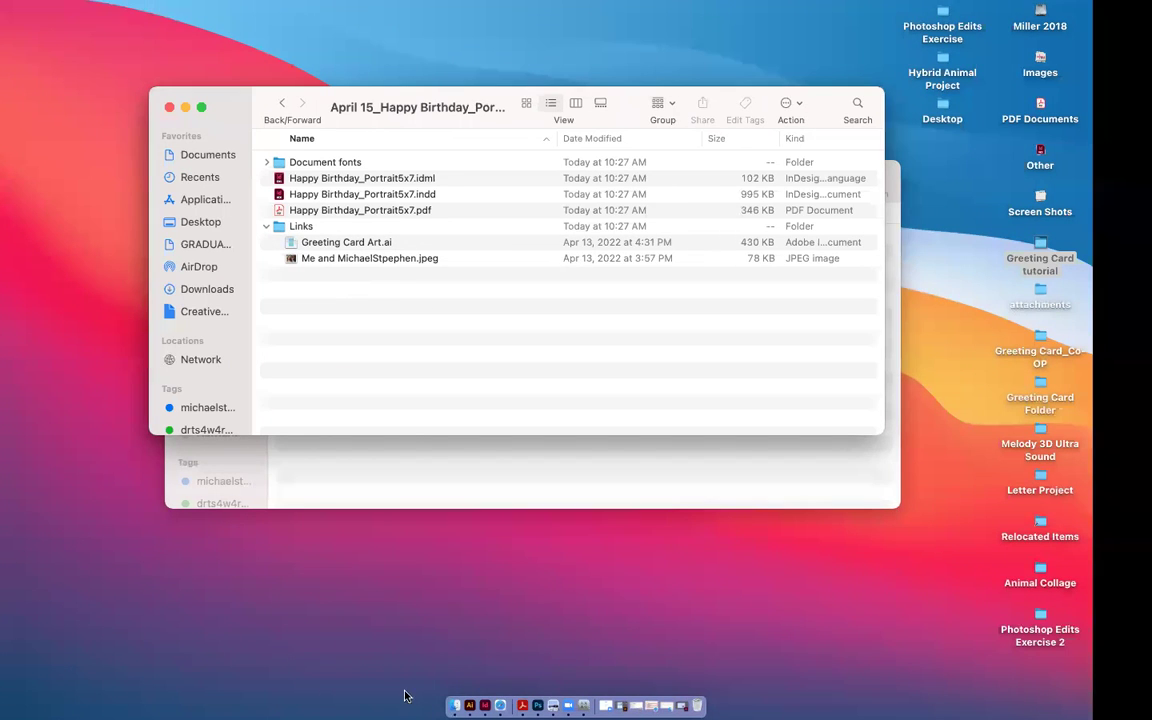